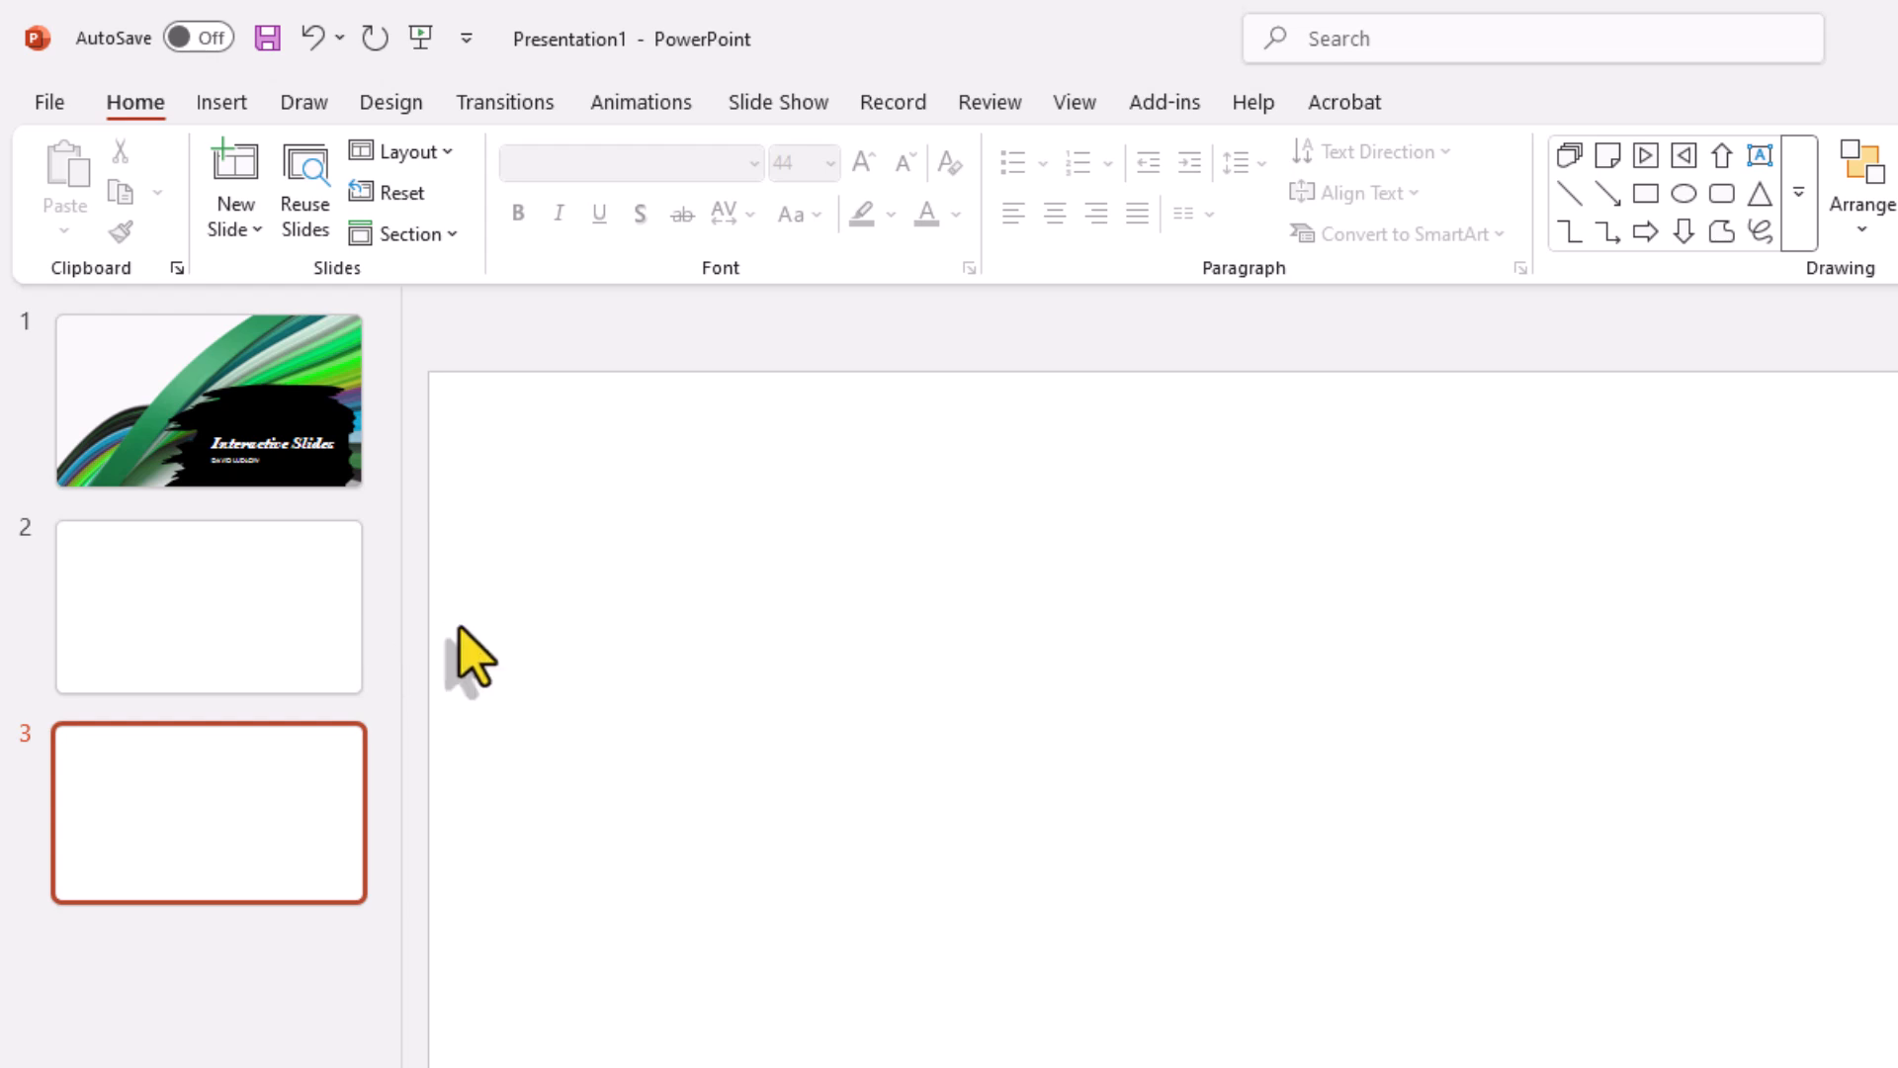
# Insert the stock image of olive branches at sunset on slide 3 and dismiss the design suggestions.
pyautogui.click(219, 102)
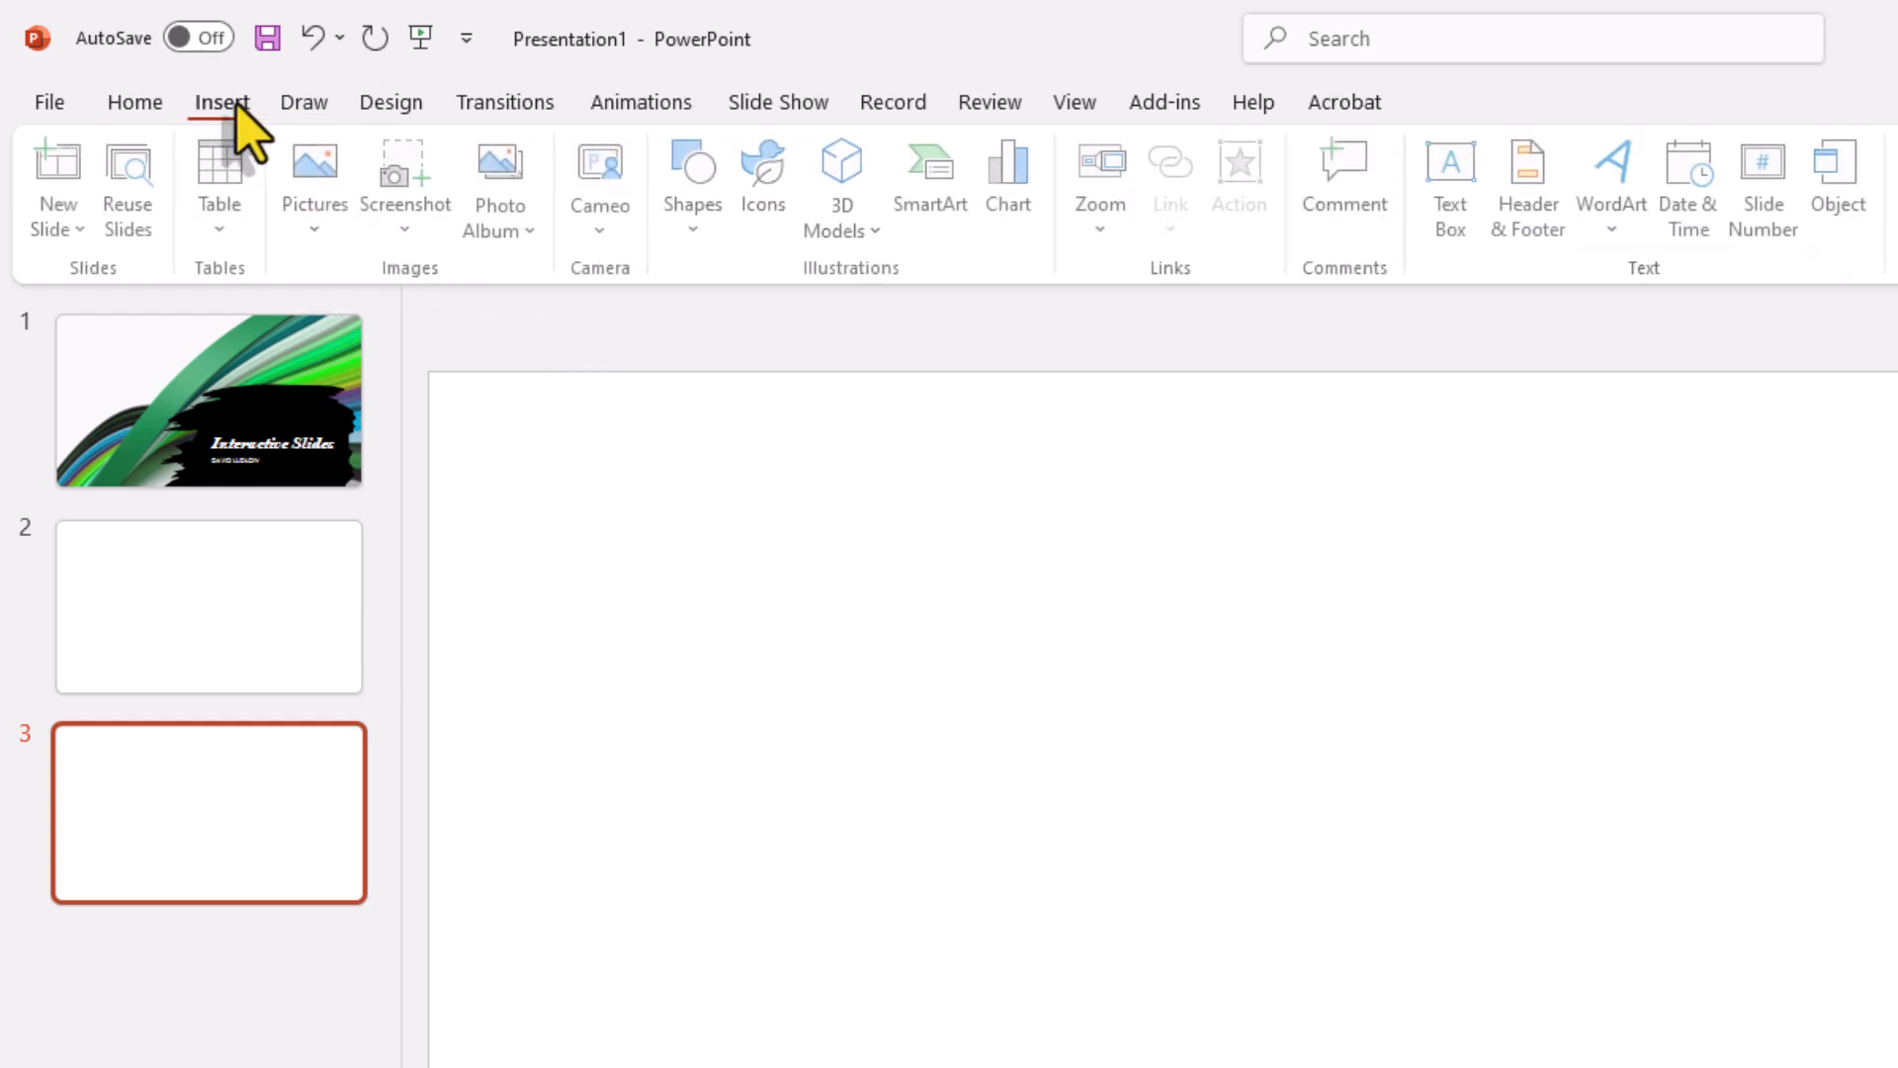
pyautogui.click(323, 234)
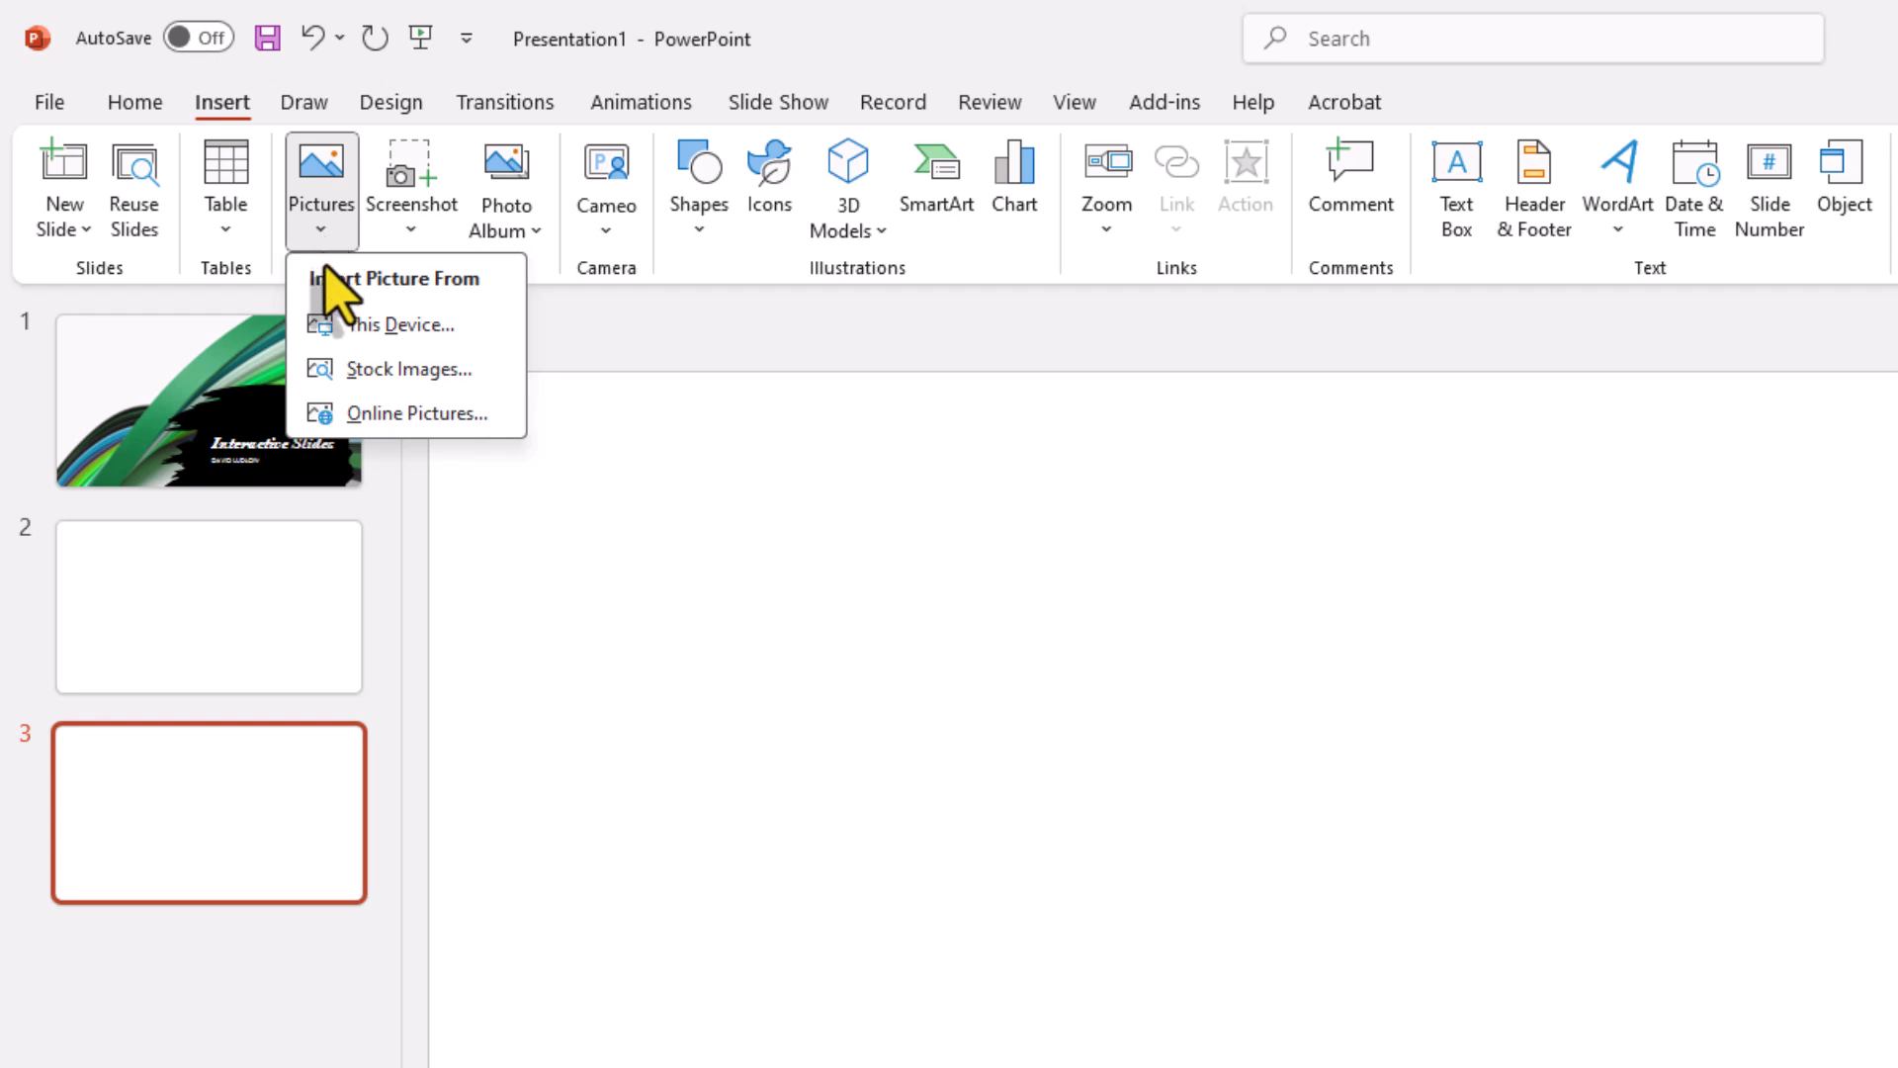
pyautogui.click(435, 371)
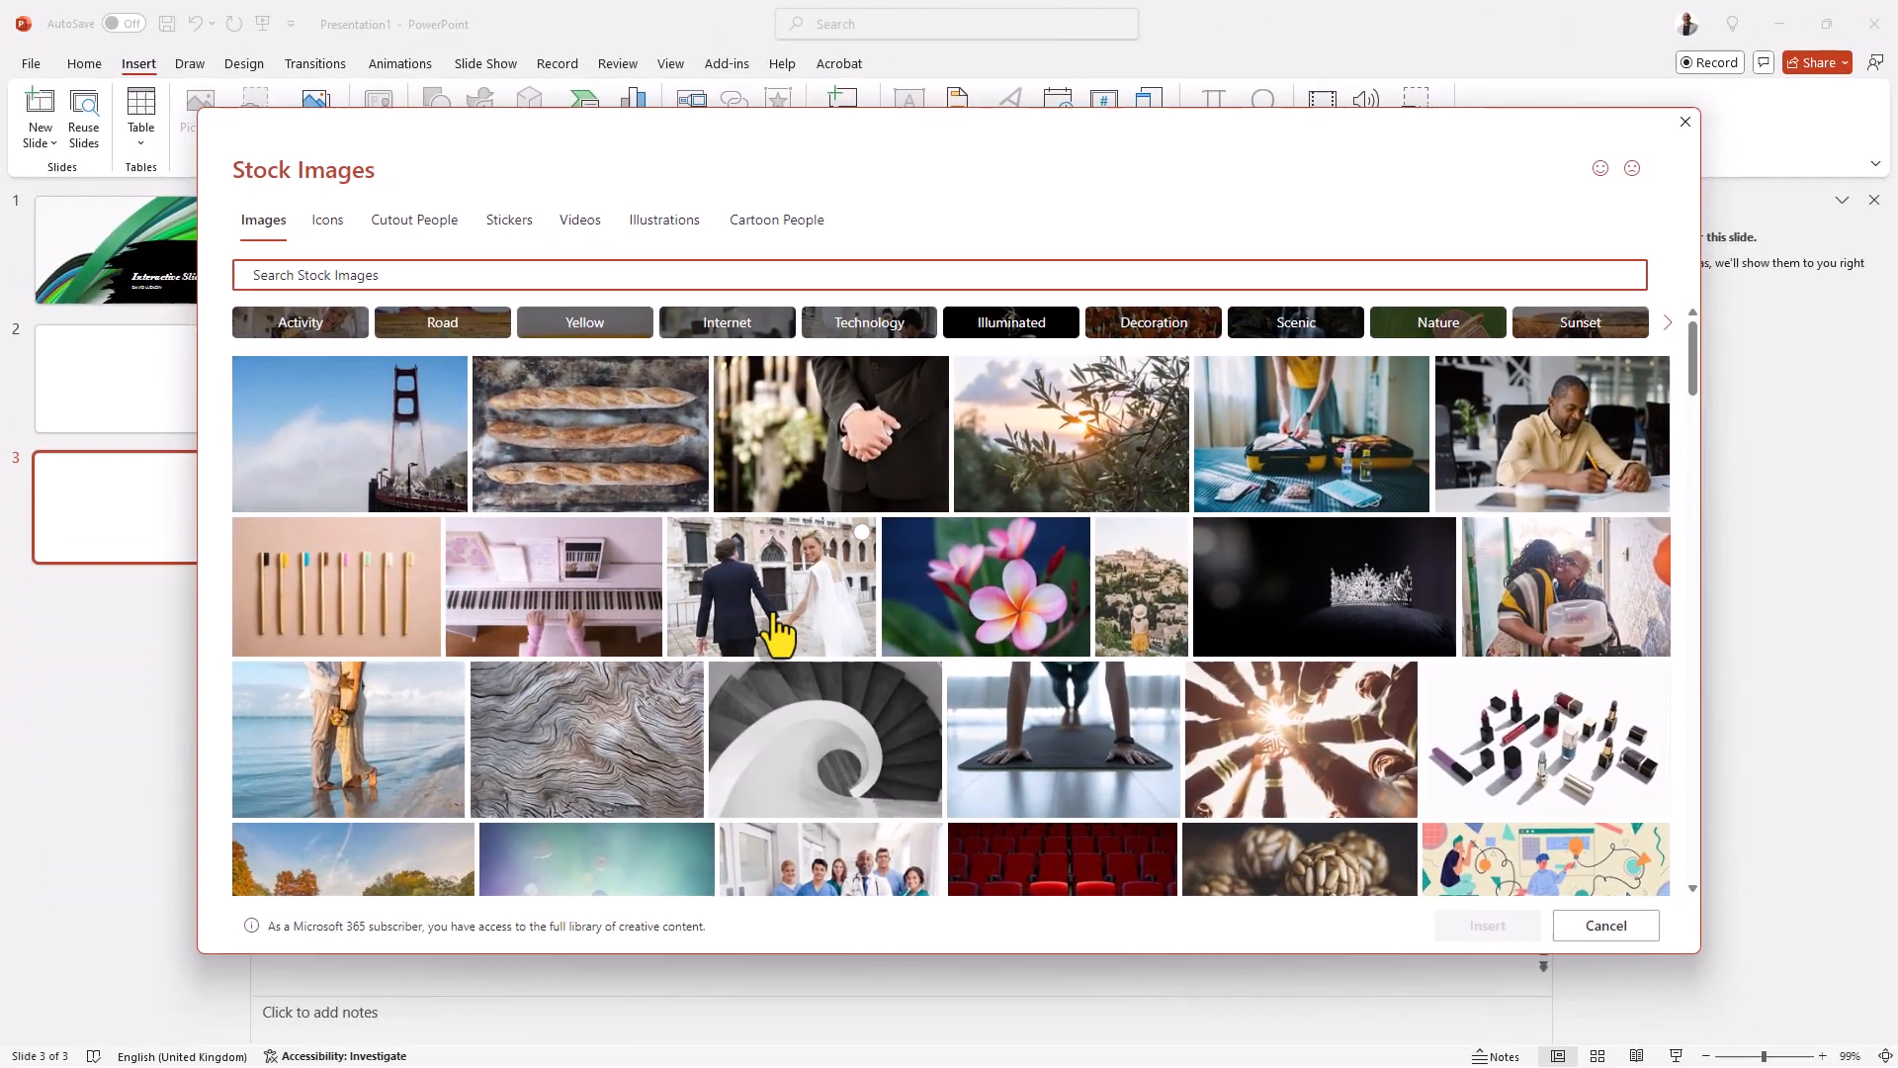
pyautogui.click(1102, 440)
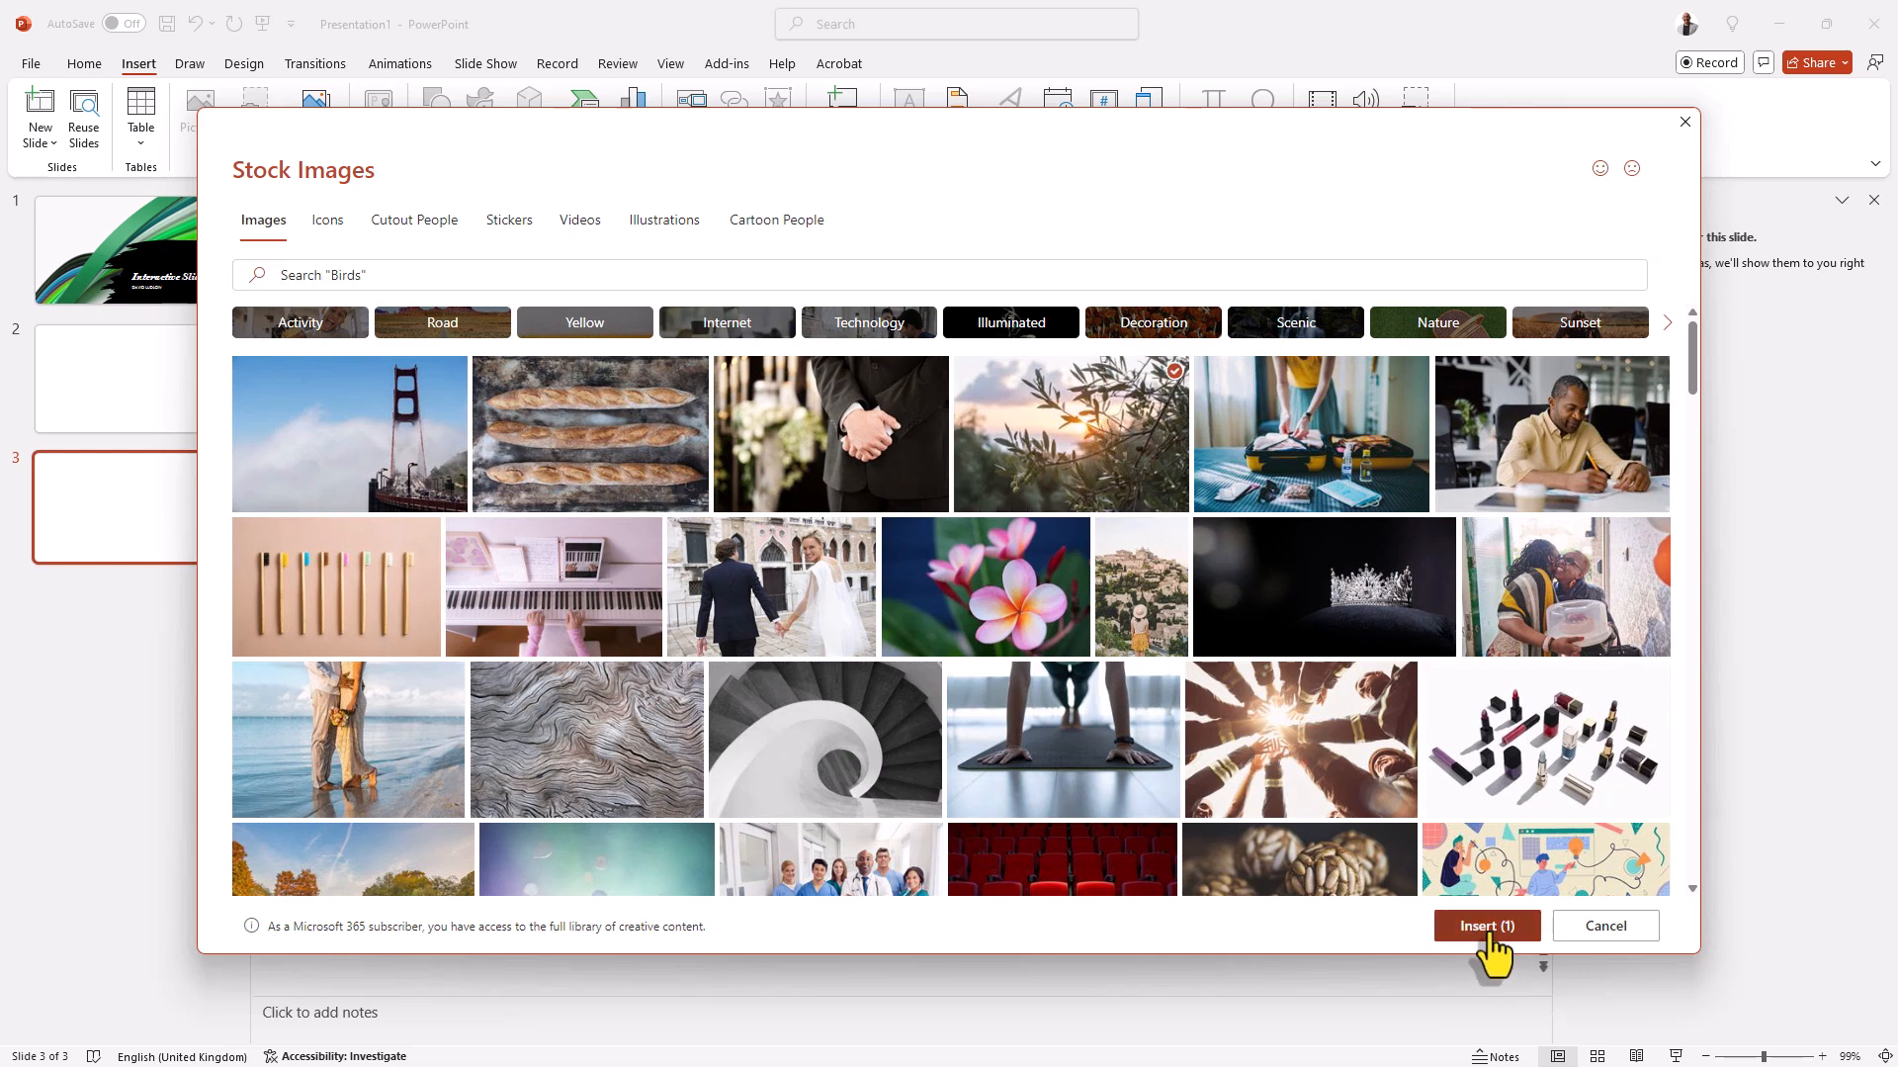
pyautogui.click(1485, 930)
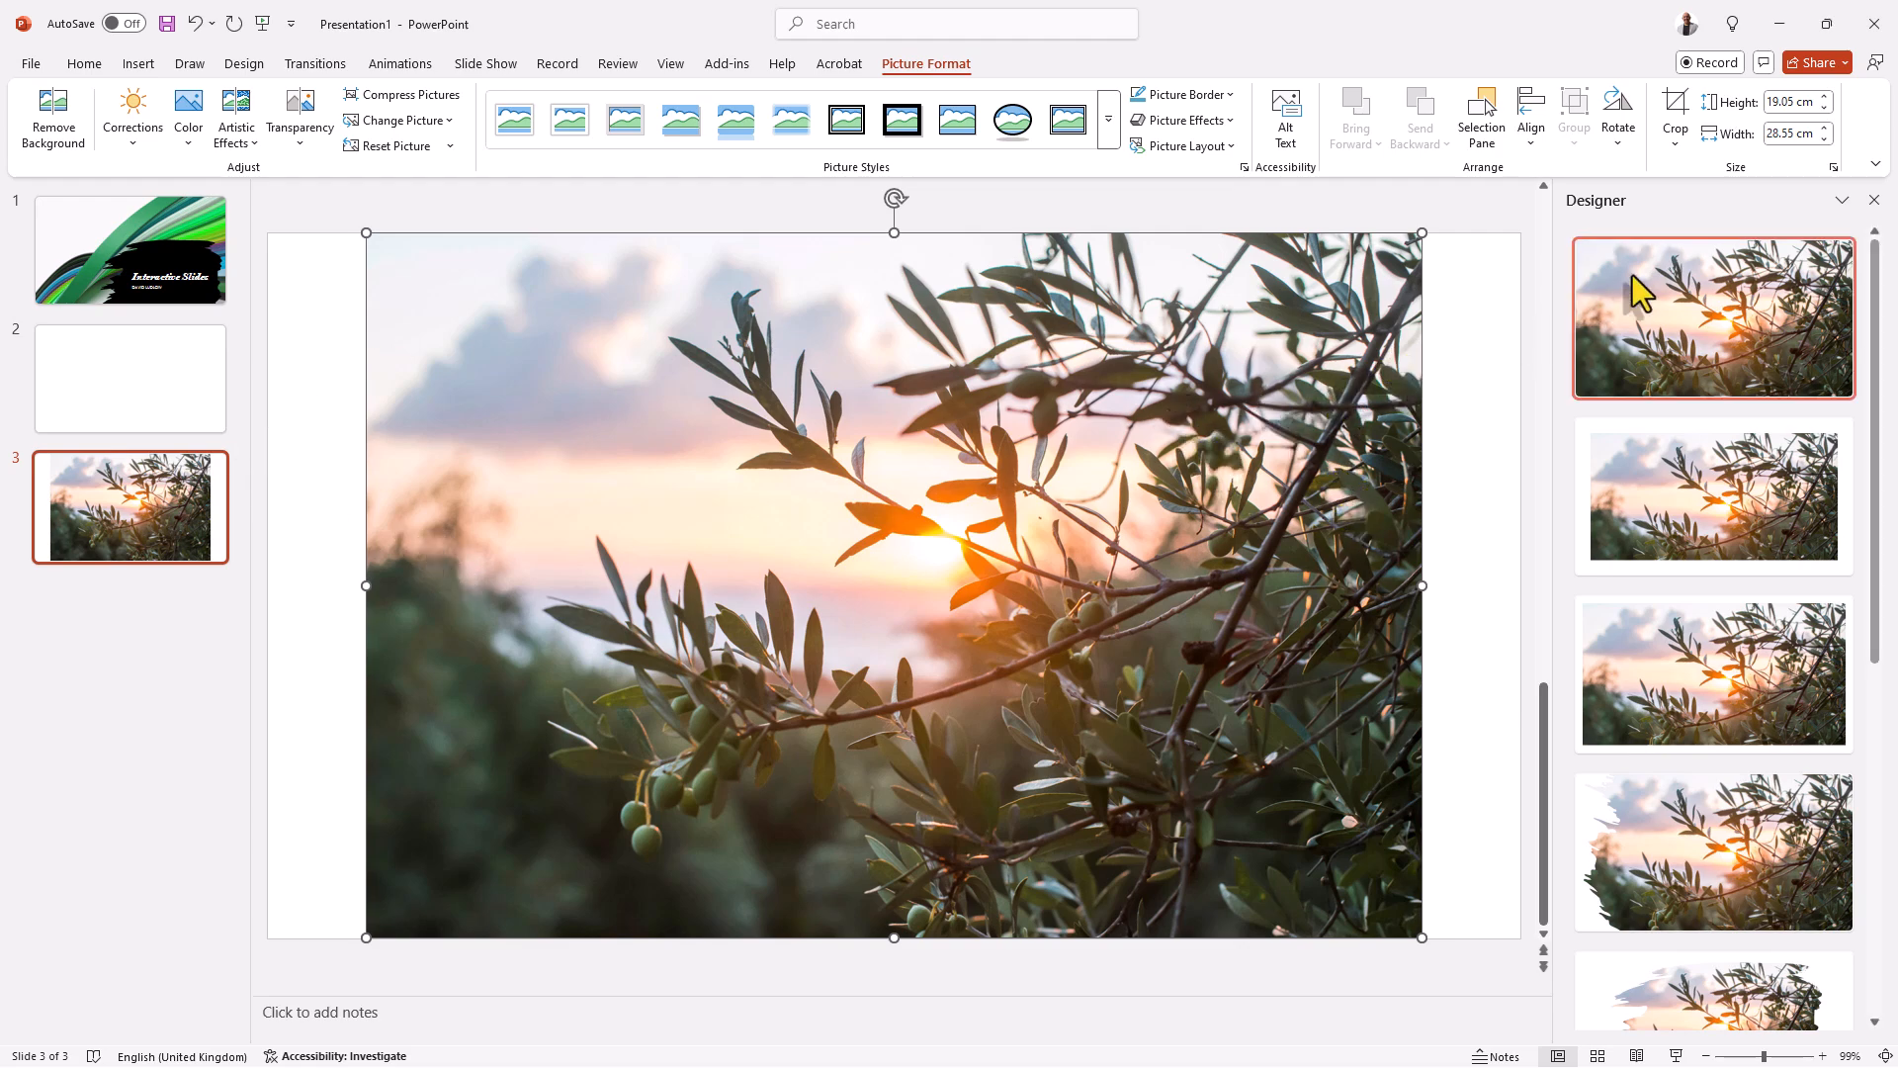
pyautogui.click(1874, 201)
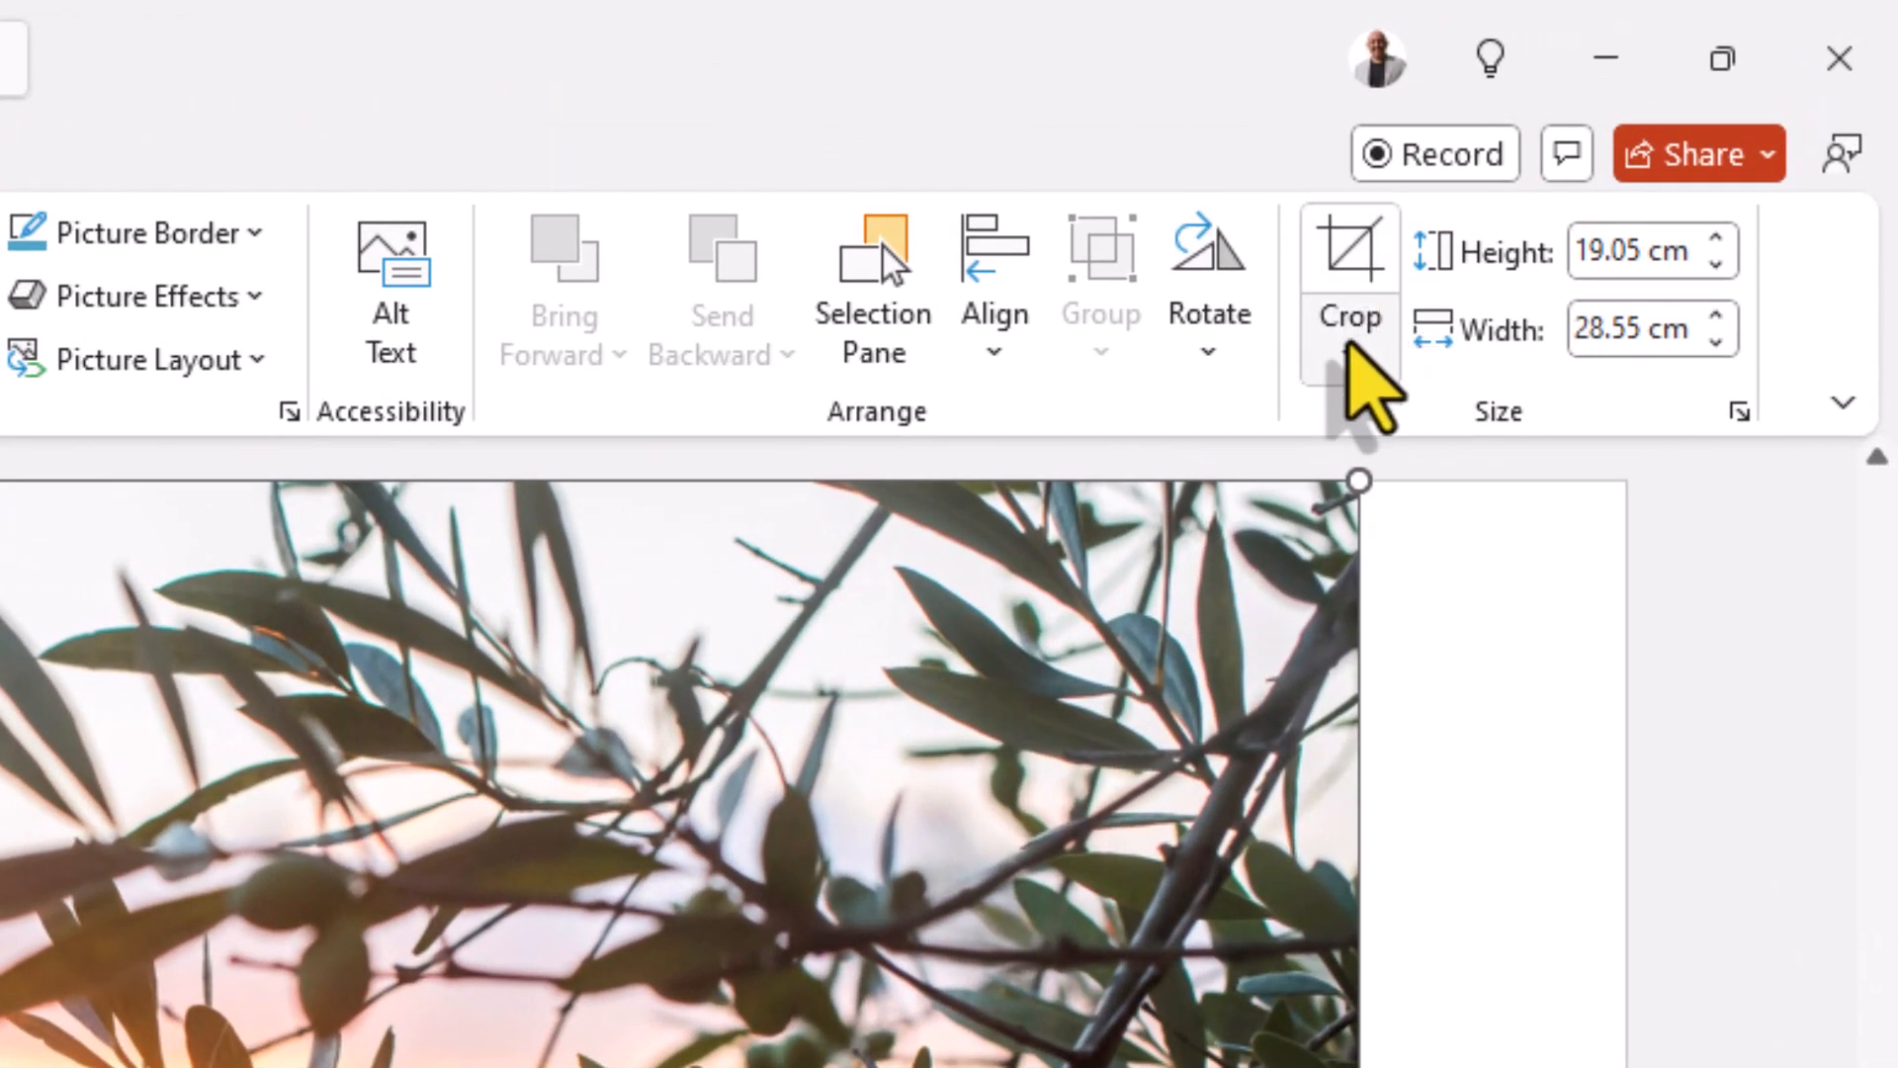
# Crop the olive branch picture to a 16:9 aspect ratio and enlarge it to fill the slide at 33.87 × 19.05 cm.
pyautogui.click(1665, 148)
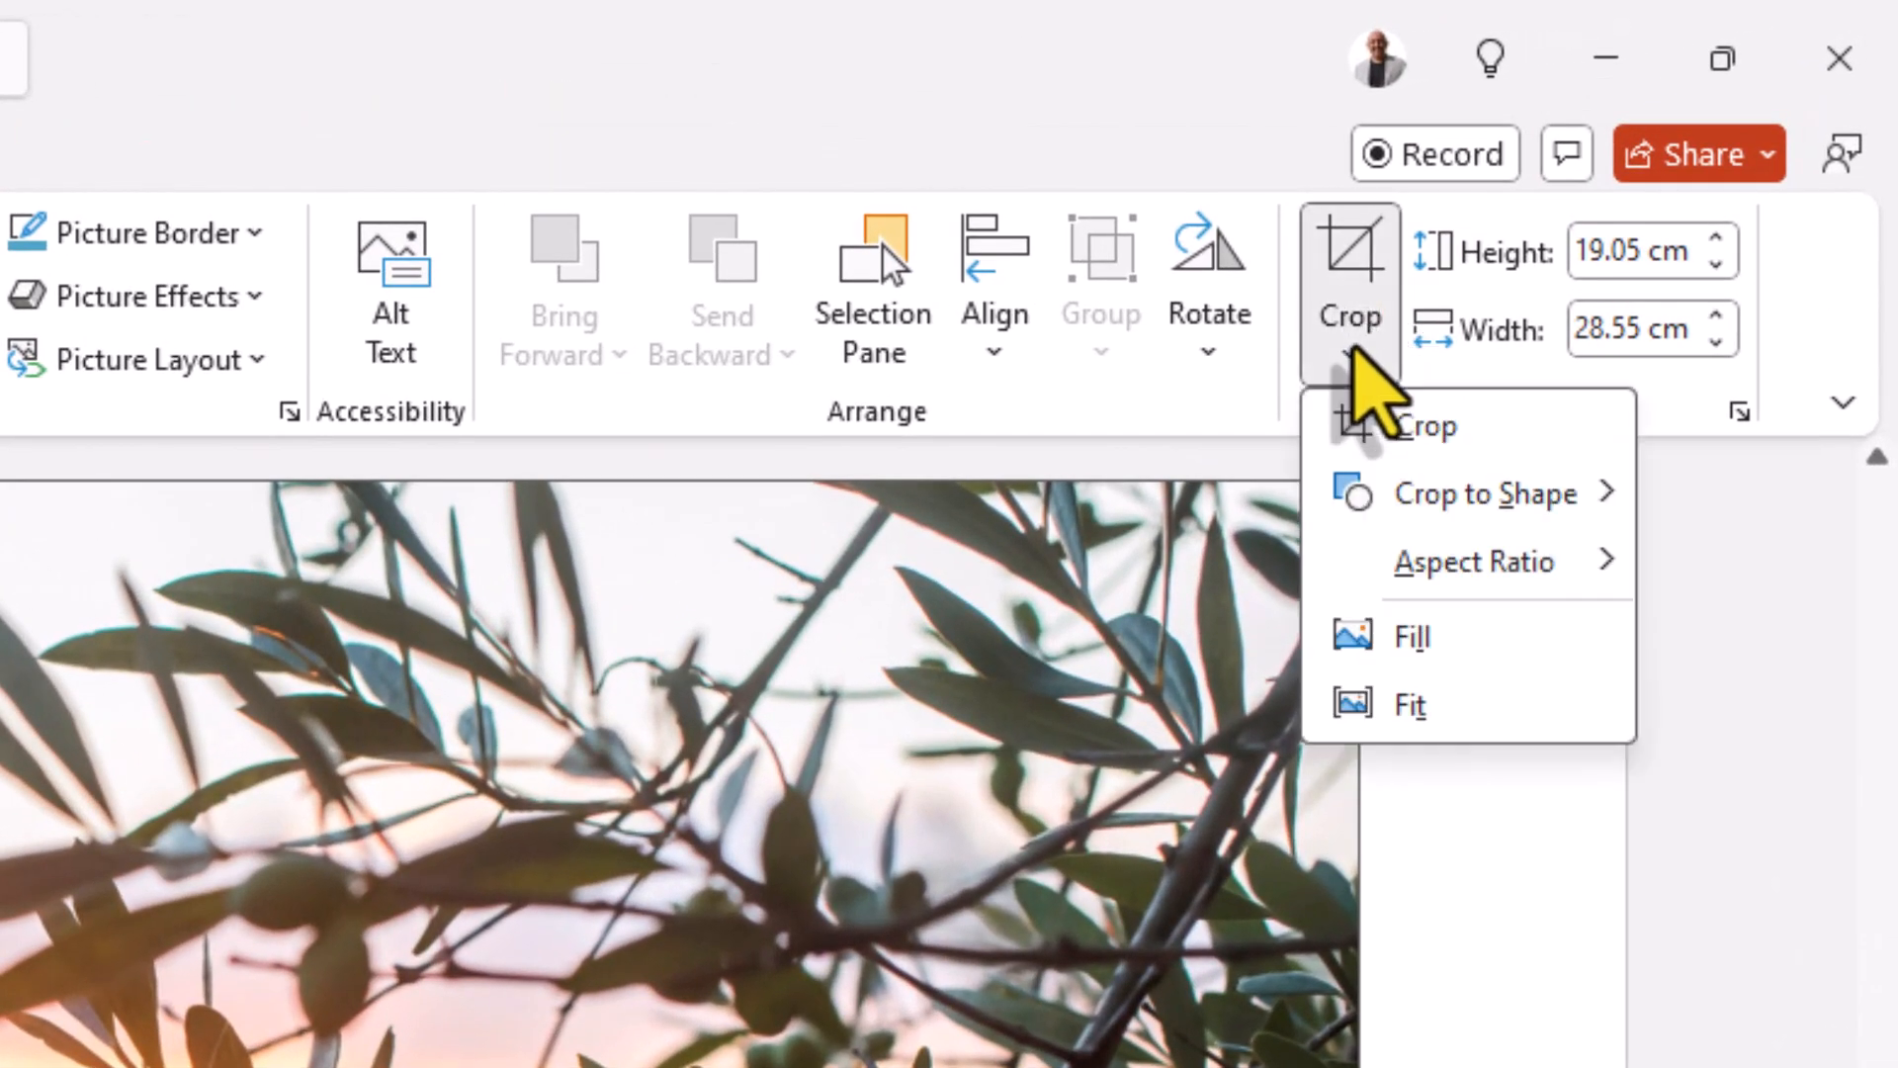
pyautogui.moveTo(1485, 563)
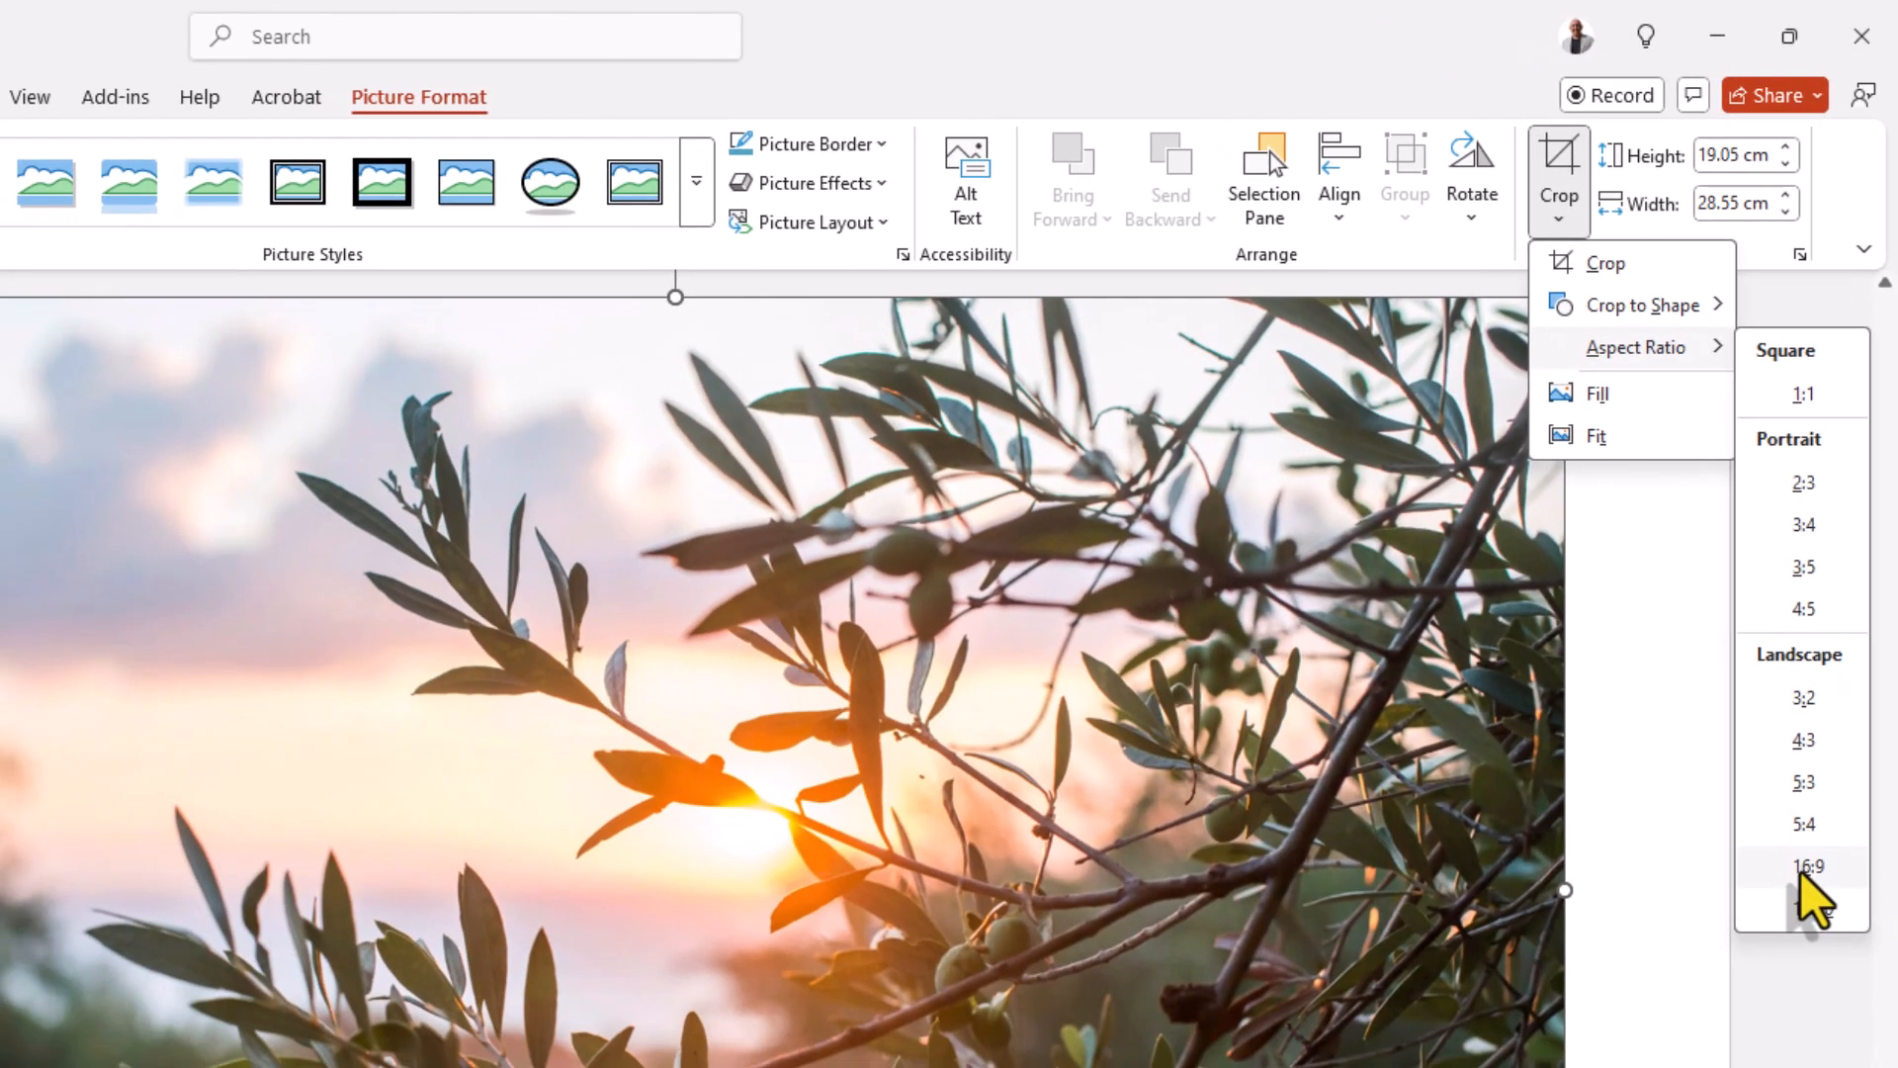
pyautogui.click(1803, 867)
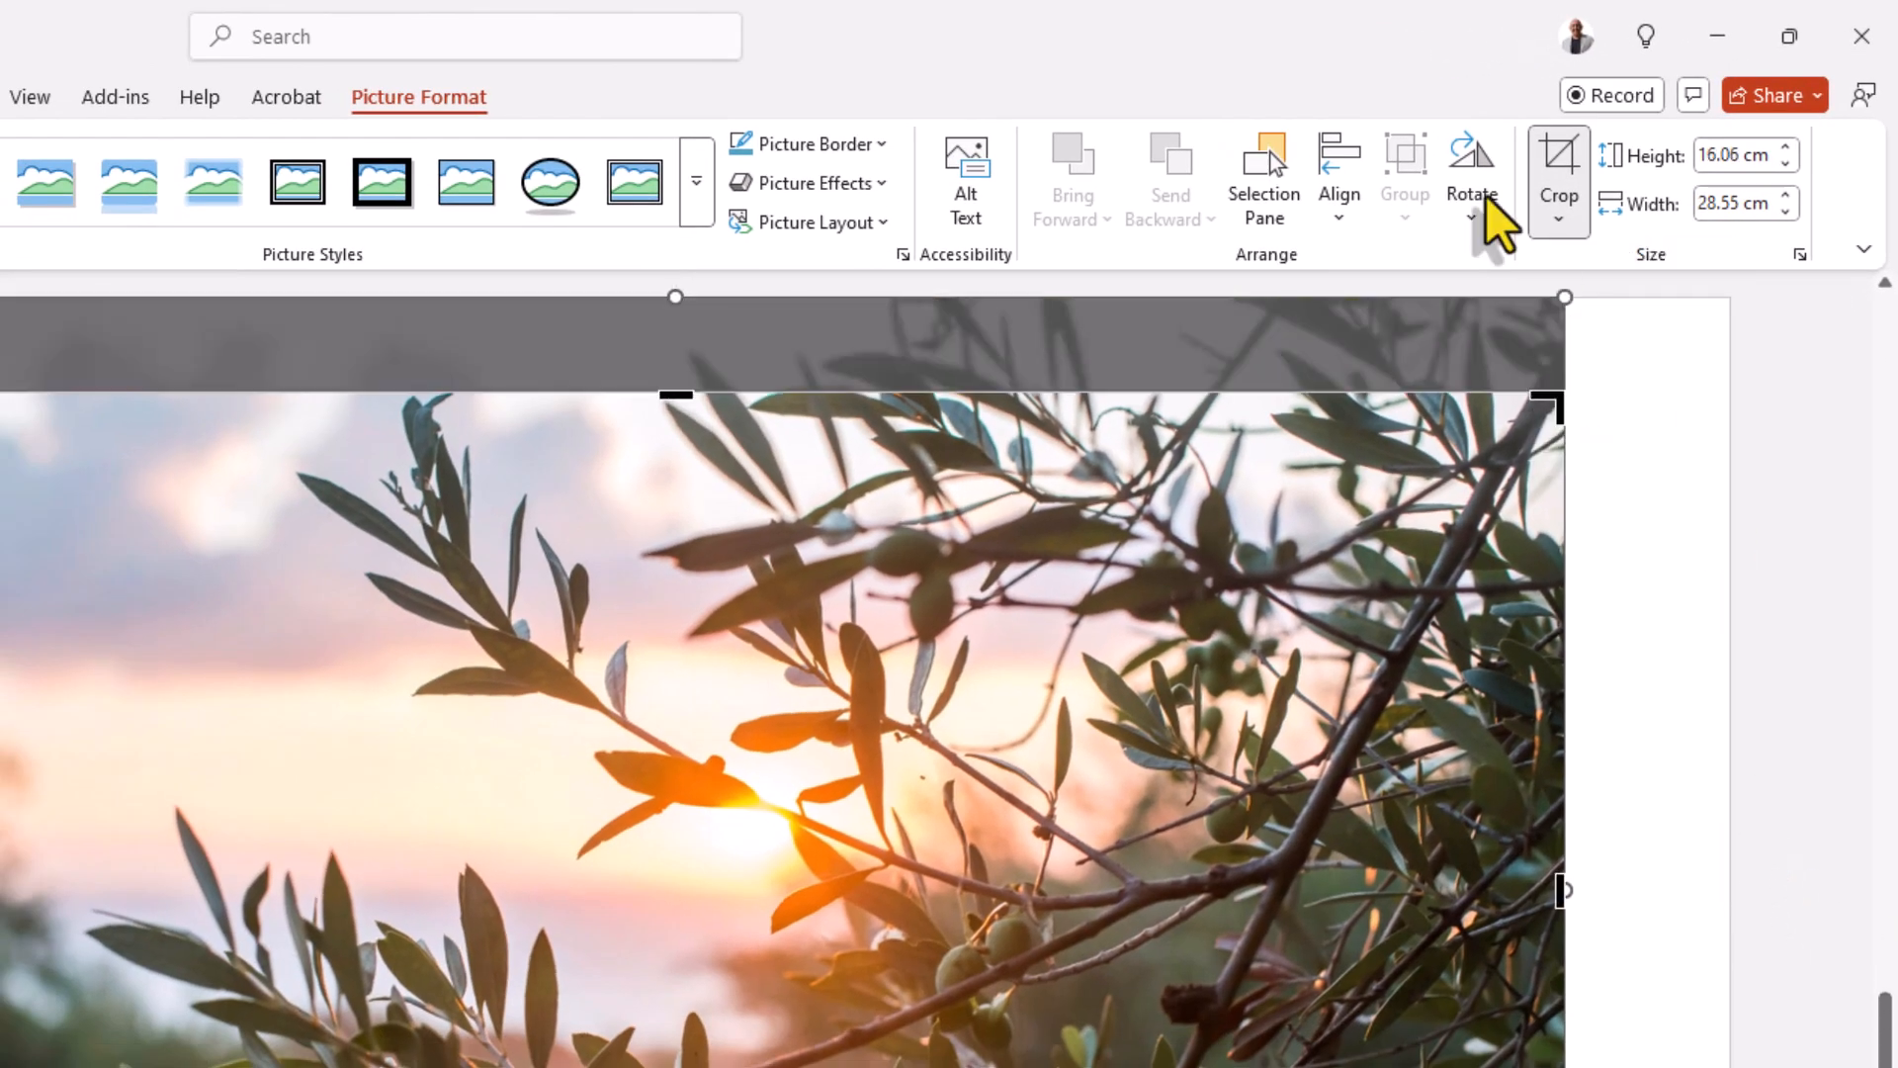
pyautogui.click(1567, 183)
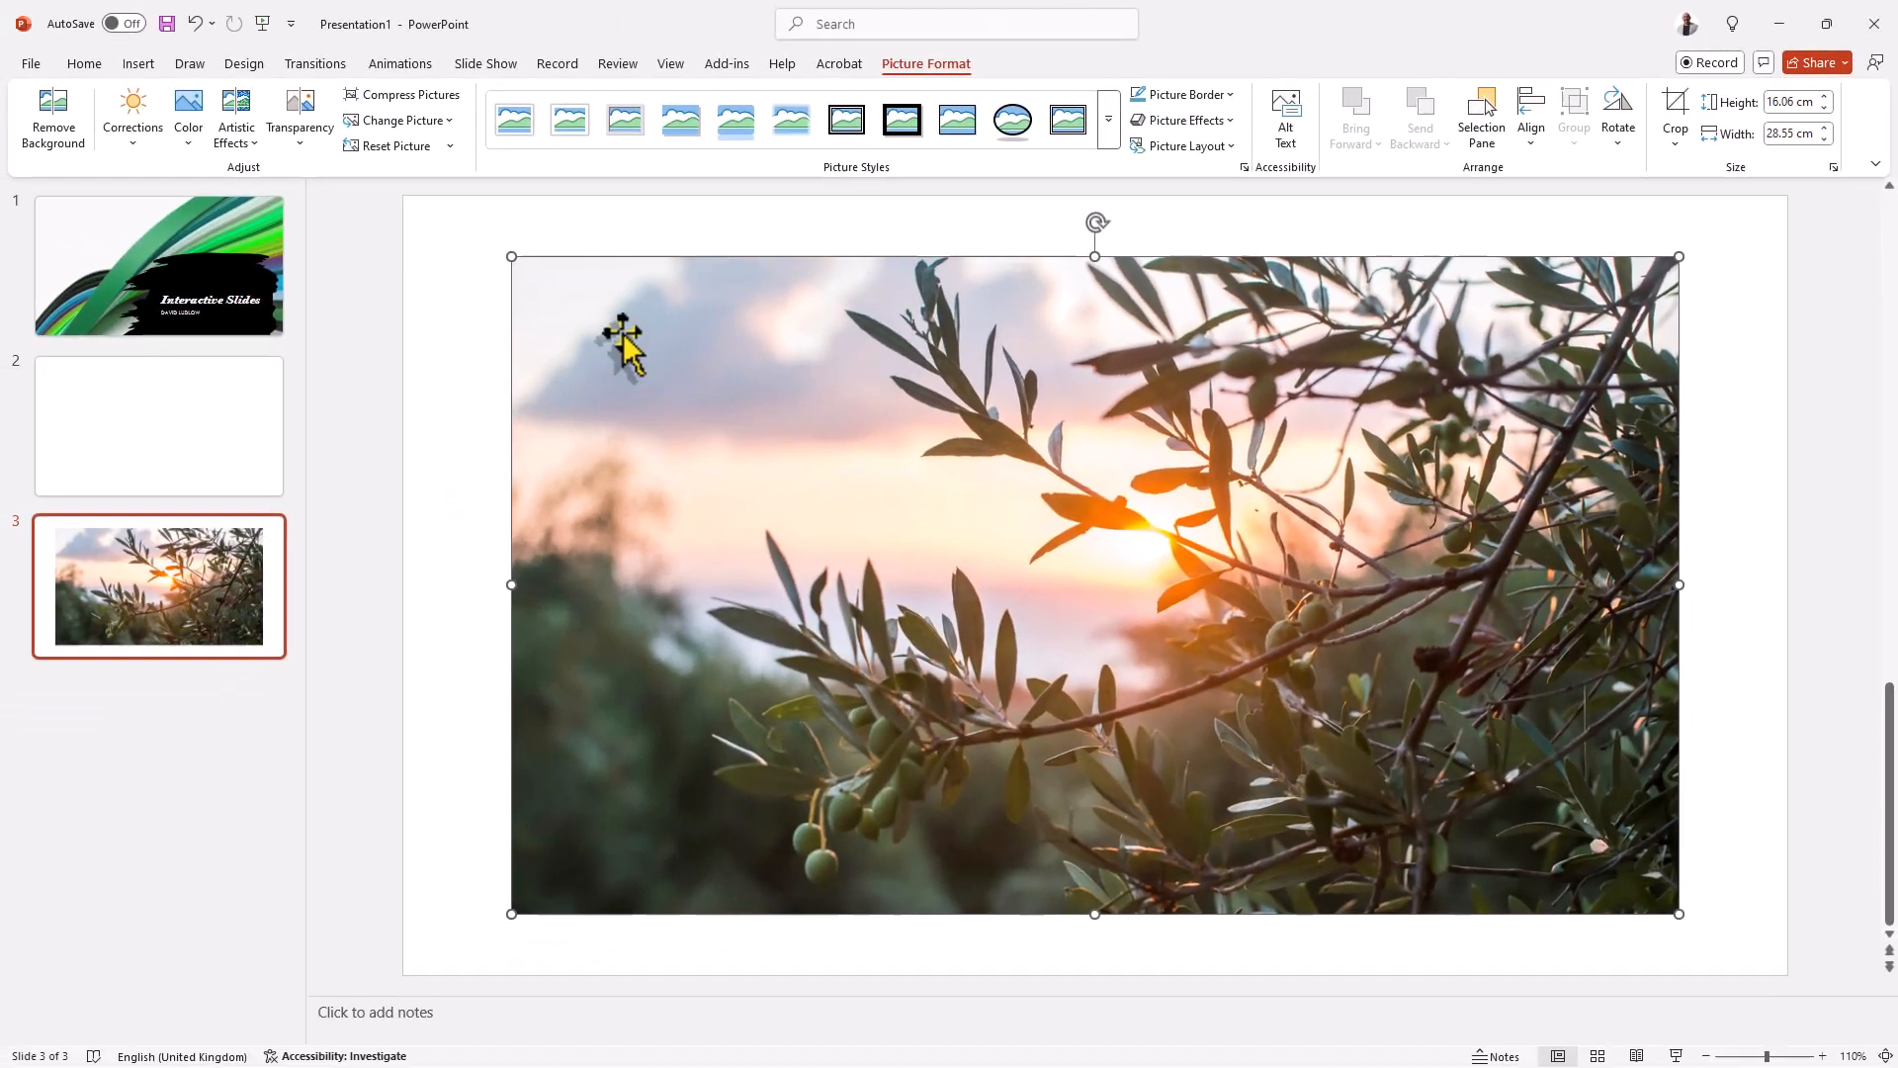
pyautogui.moveTo(511, 257); pyautogui.dragTo(400, 198)
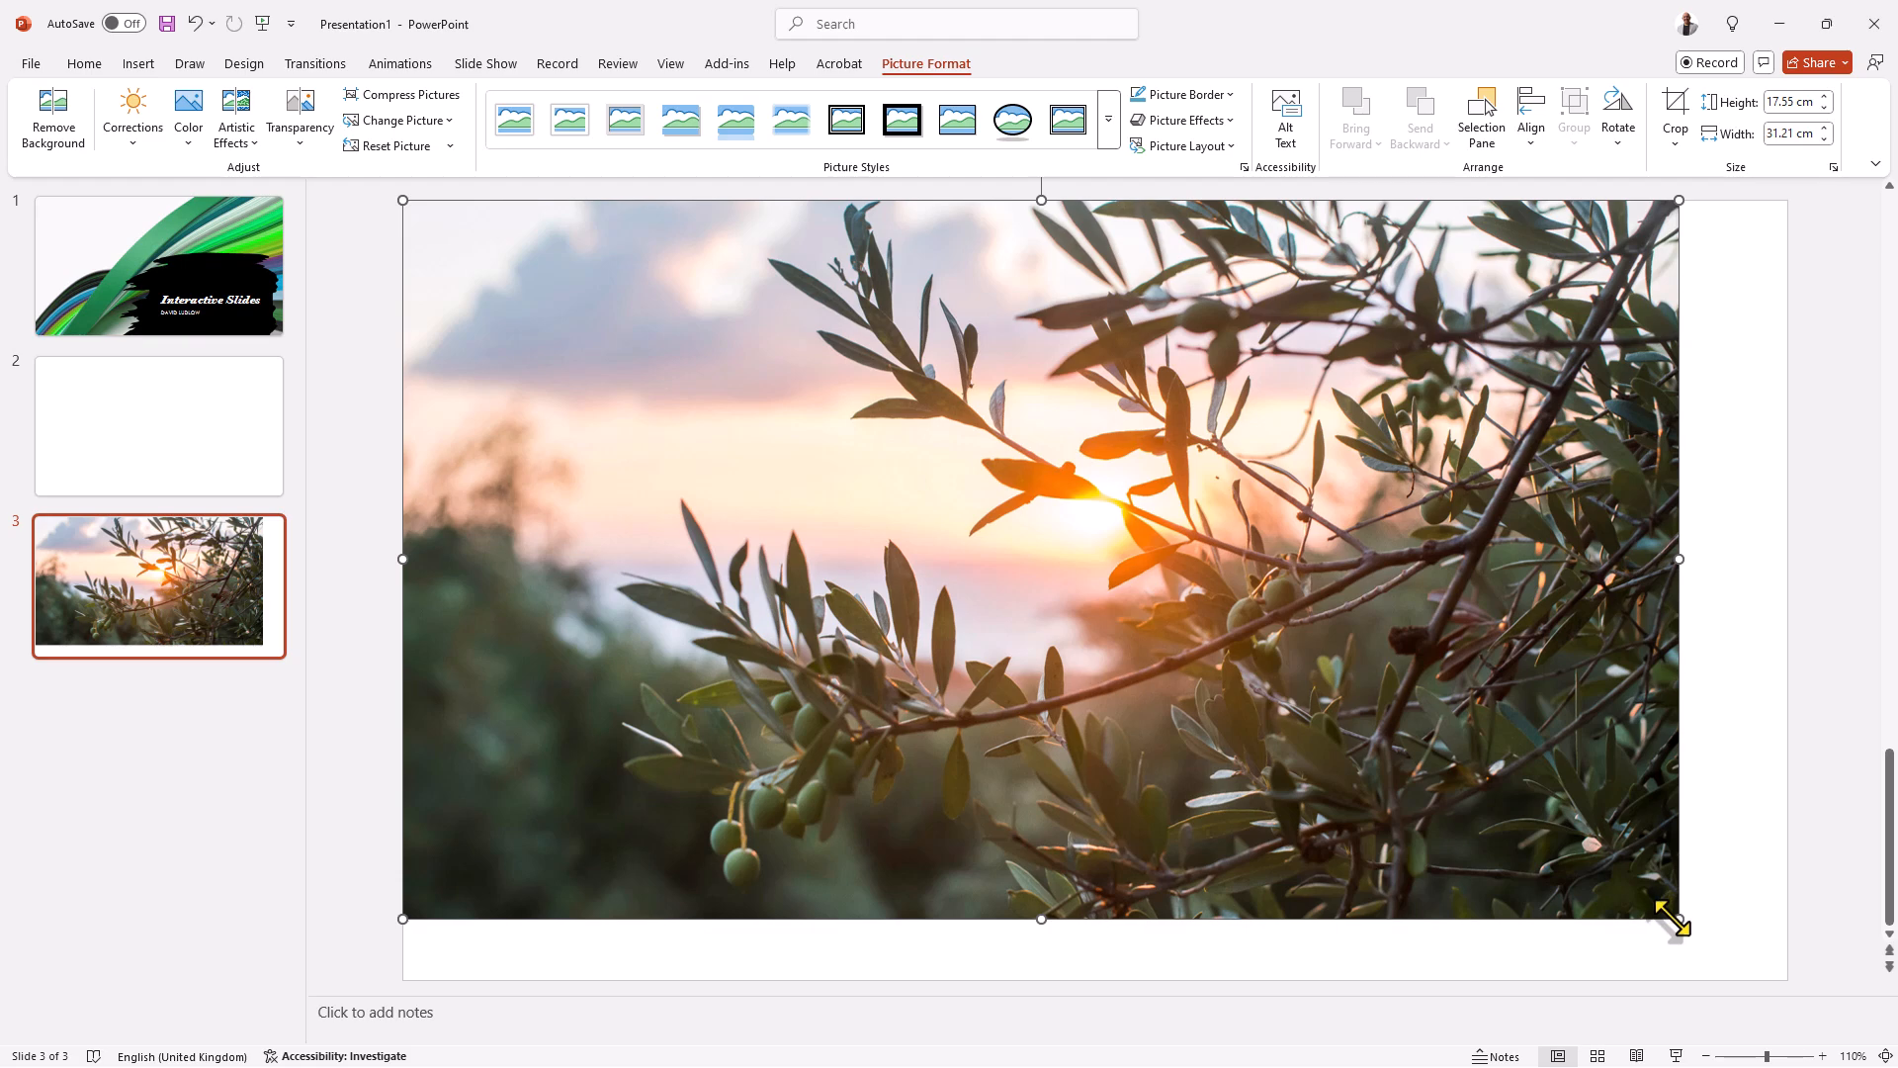
pyautogui.moveTo(1671, 919); pyautogui.dragTo(1787, 979)
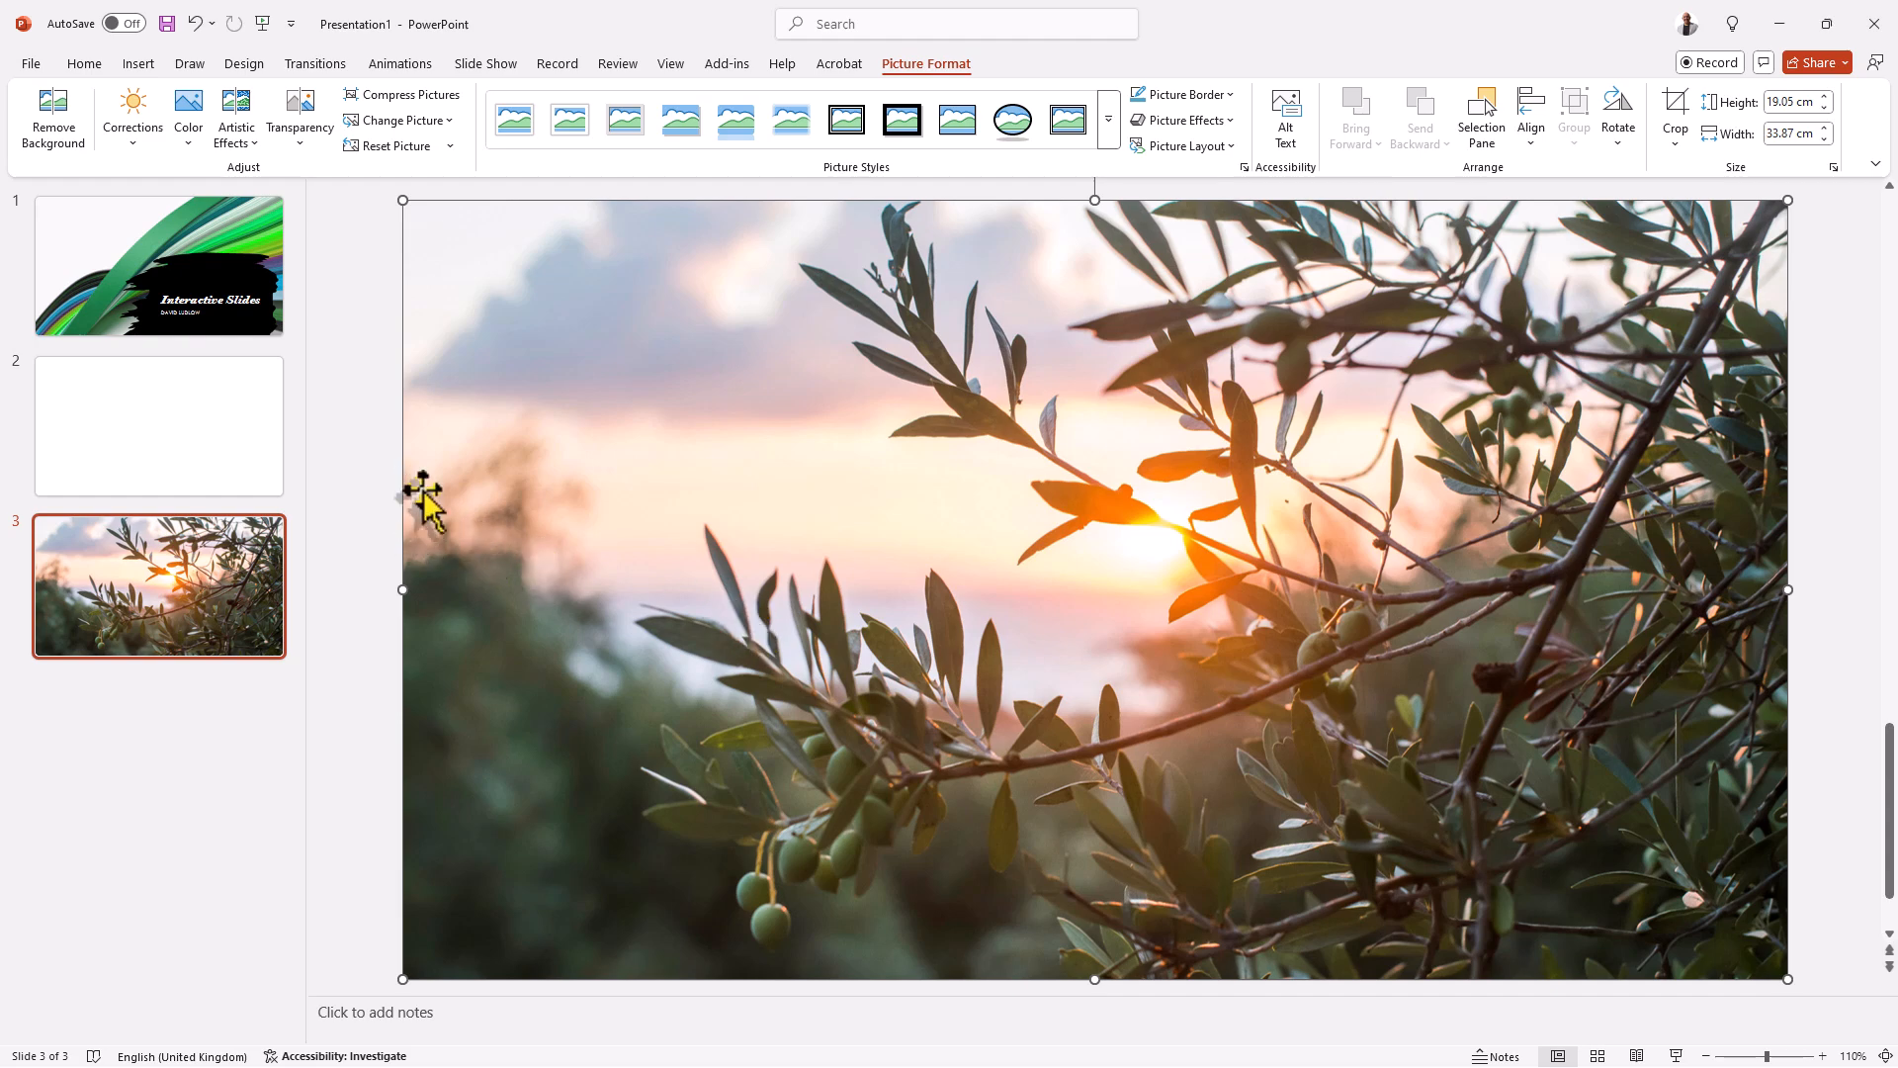
# Give slide 2 a solid black background fill.
pyautogui.click(159, 429)
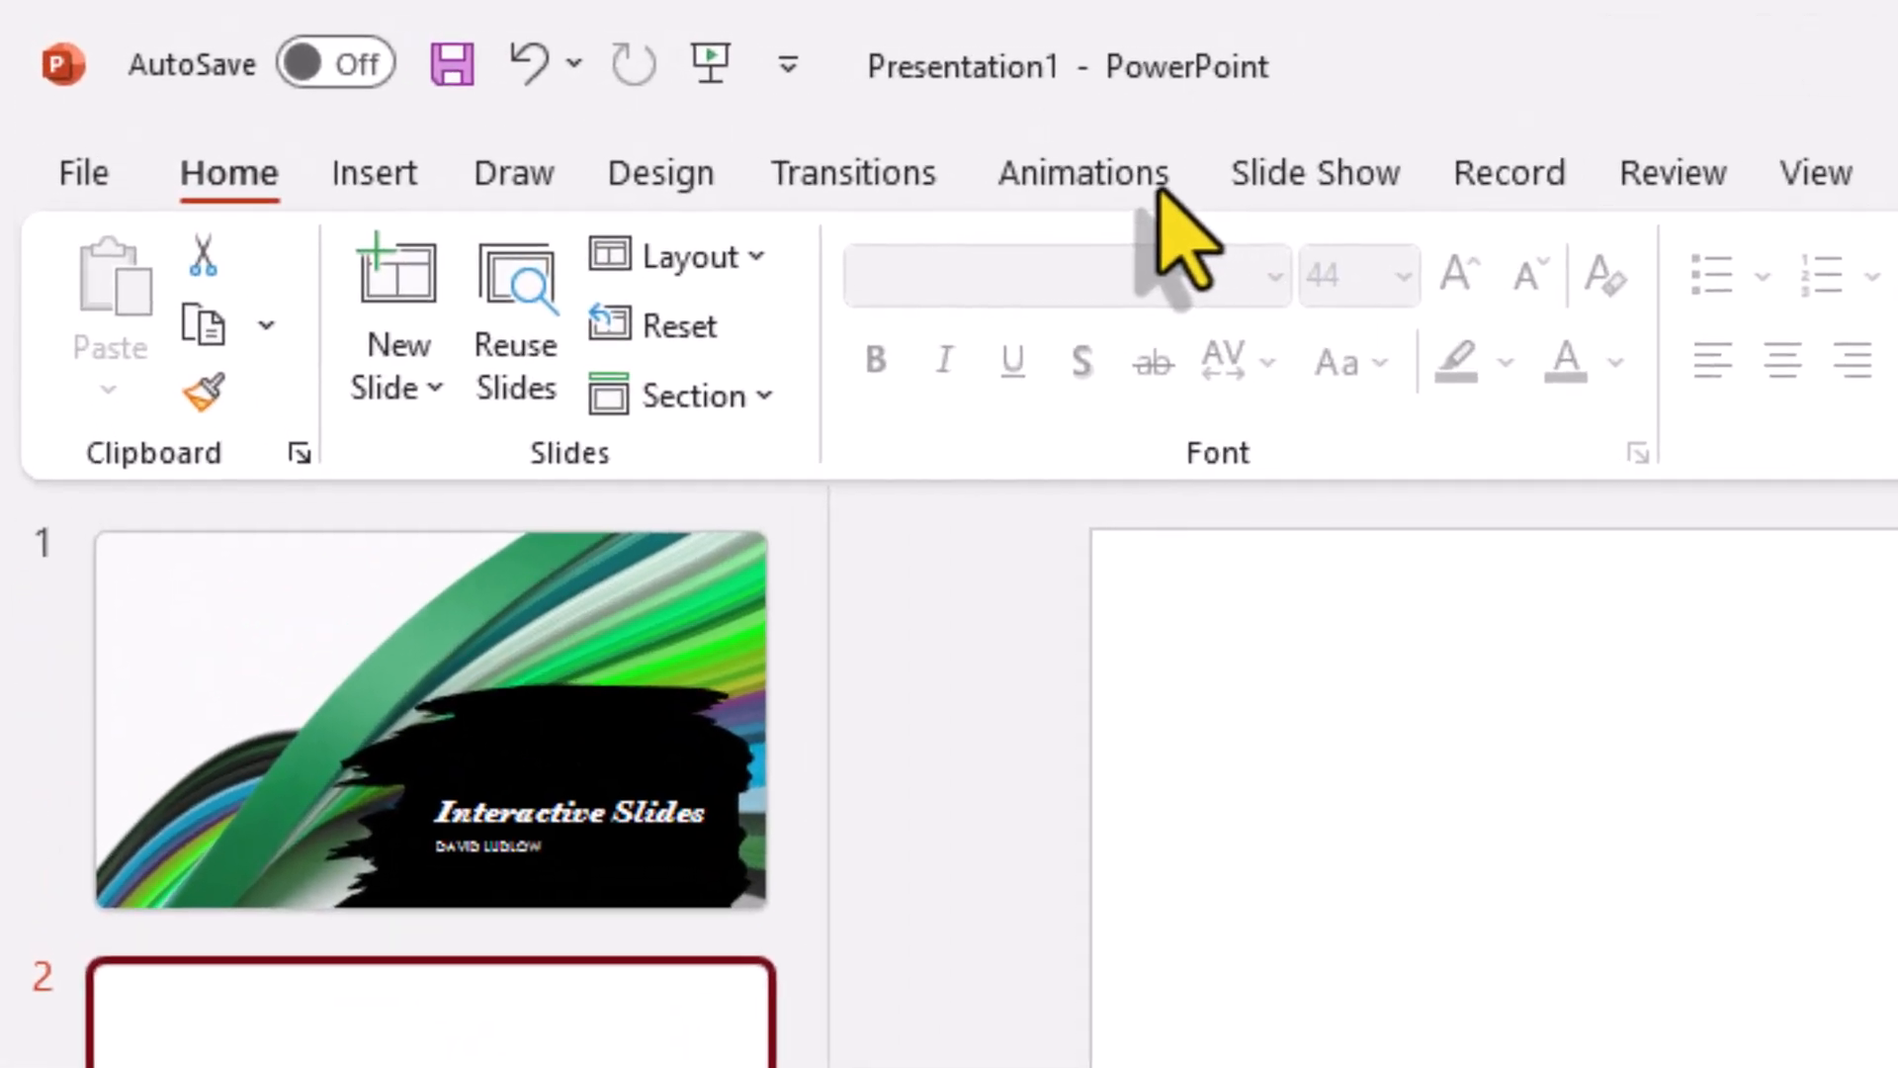
pyautogui.click(700, 176)
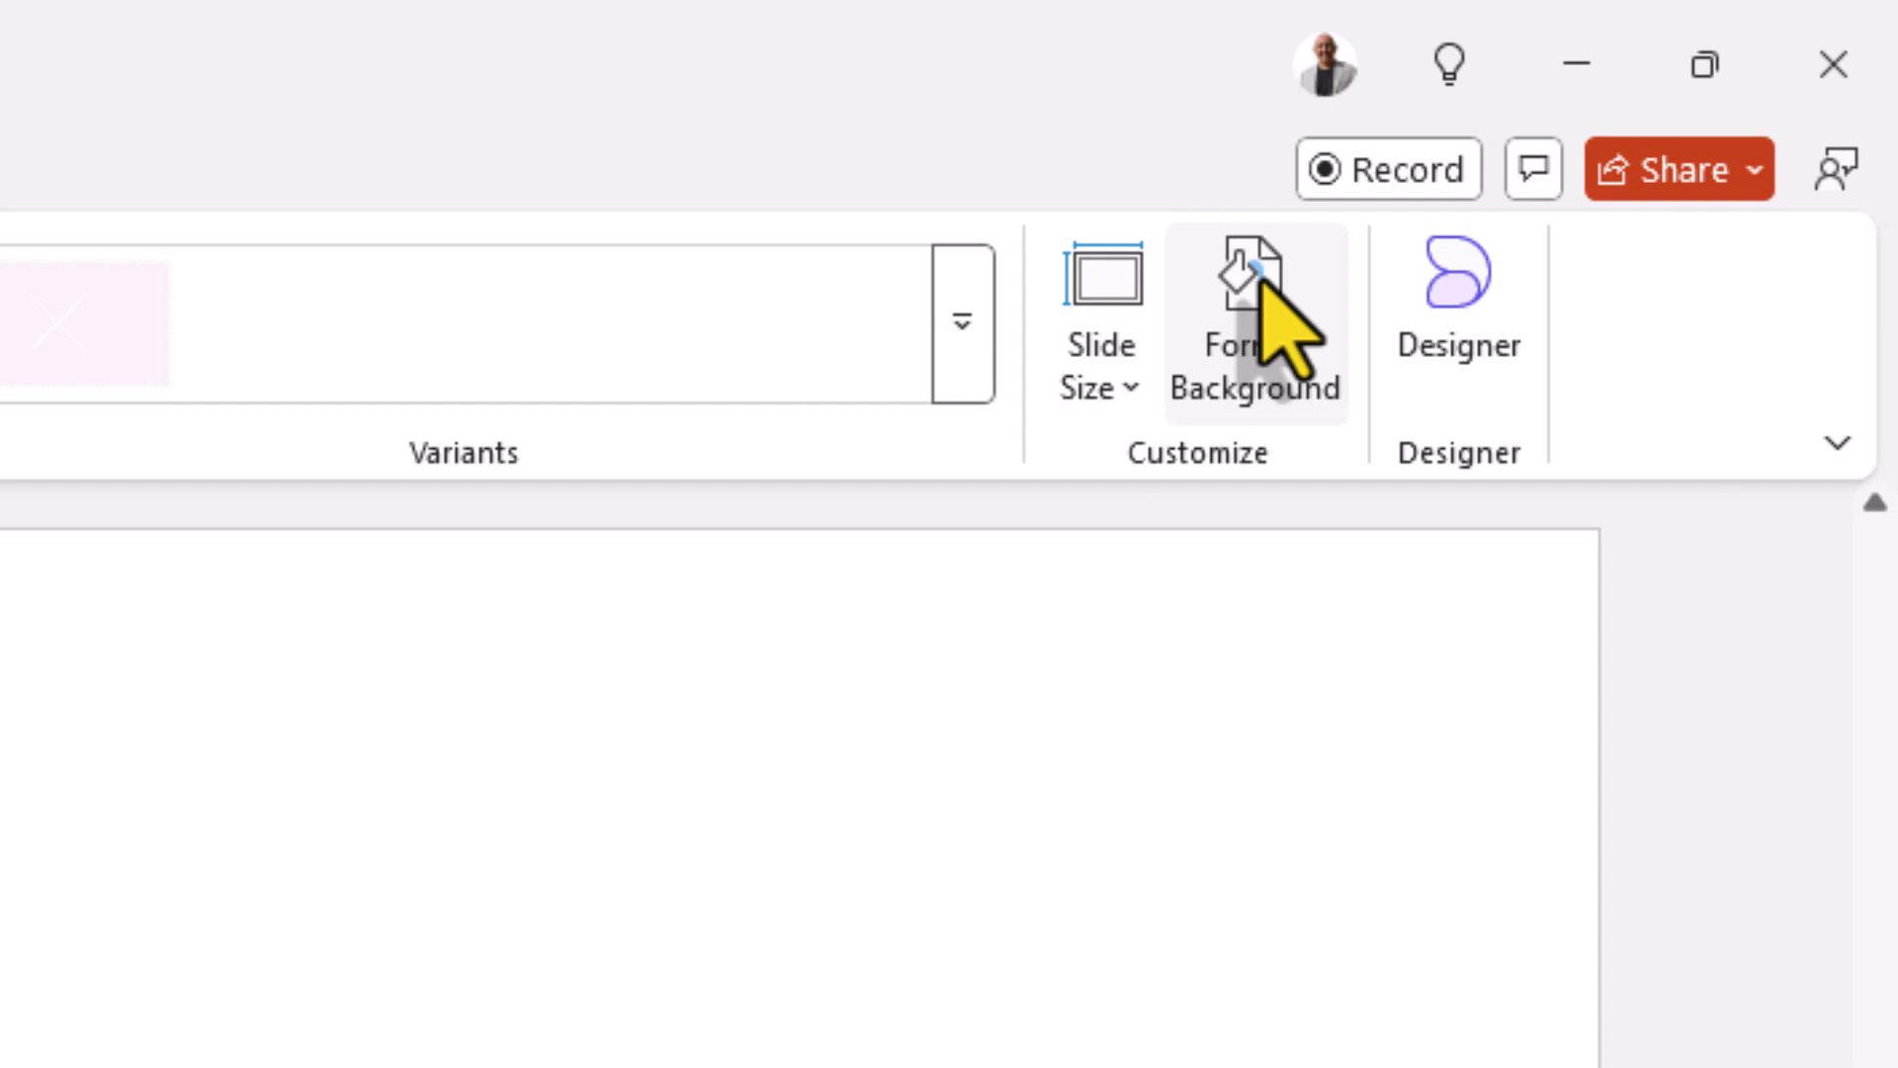
pyautogui.click(1261, 285)
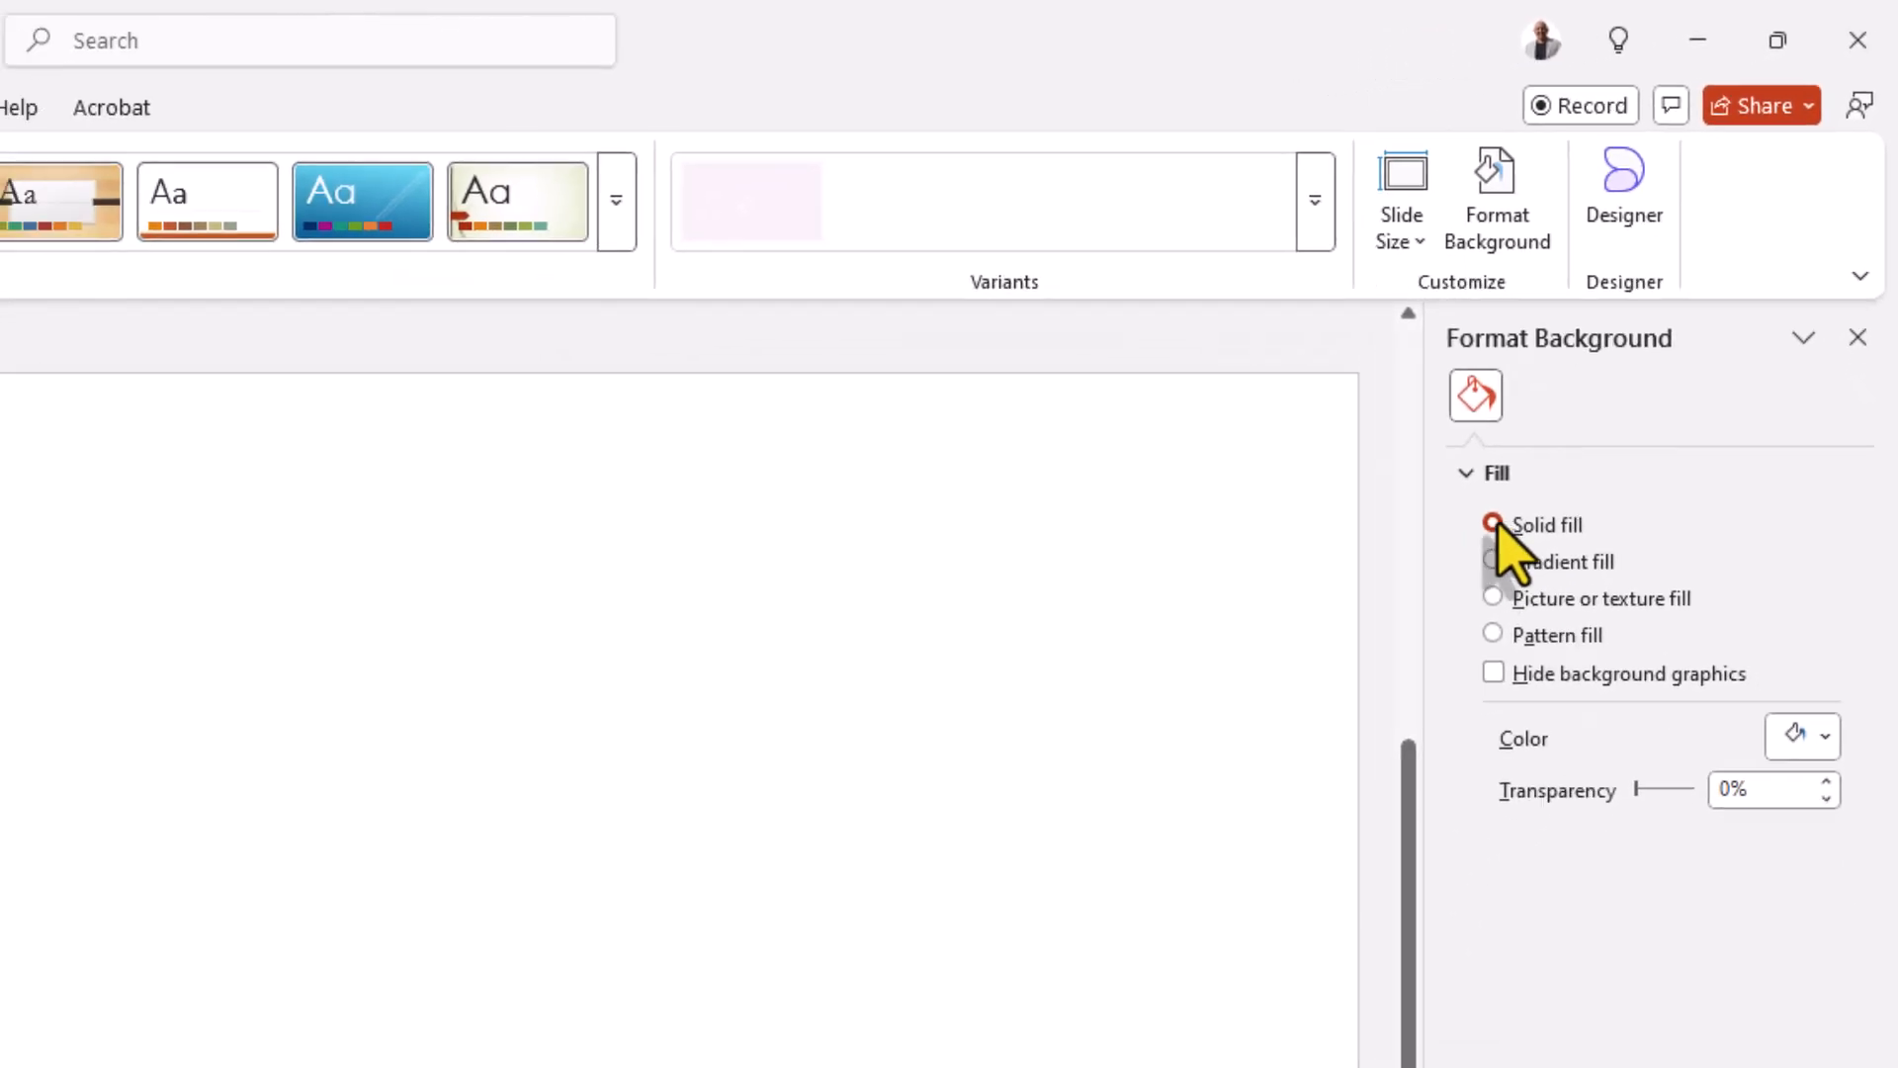
pyautogui.click(1824, 747)
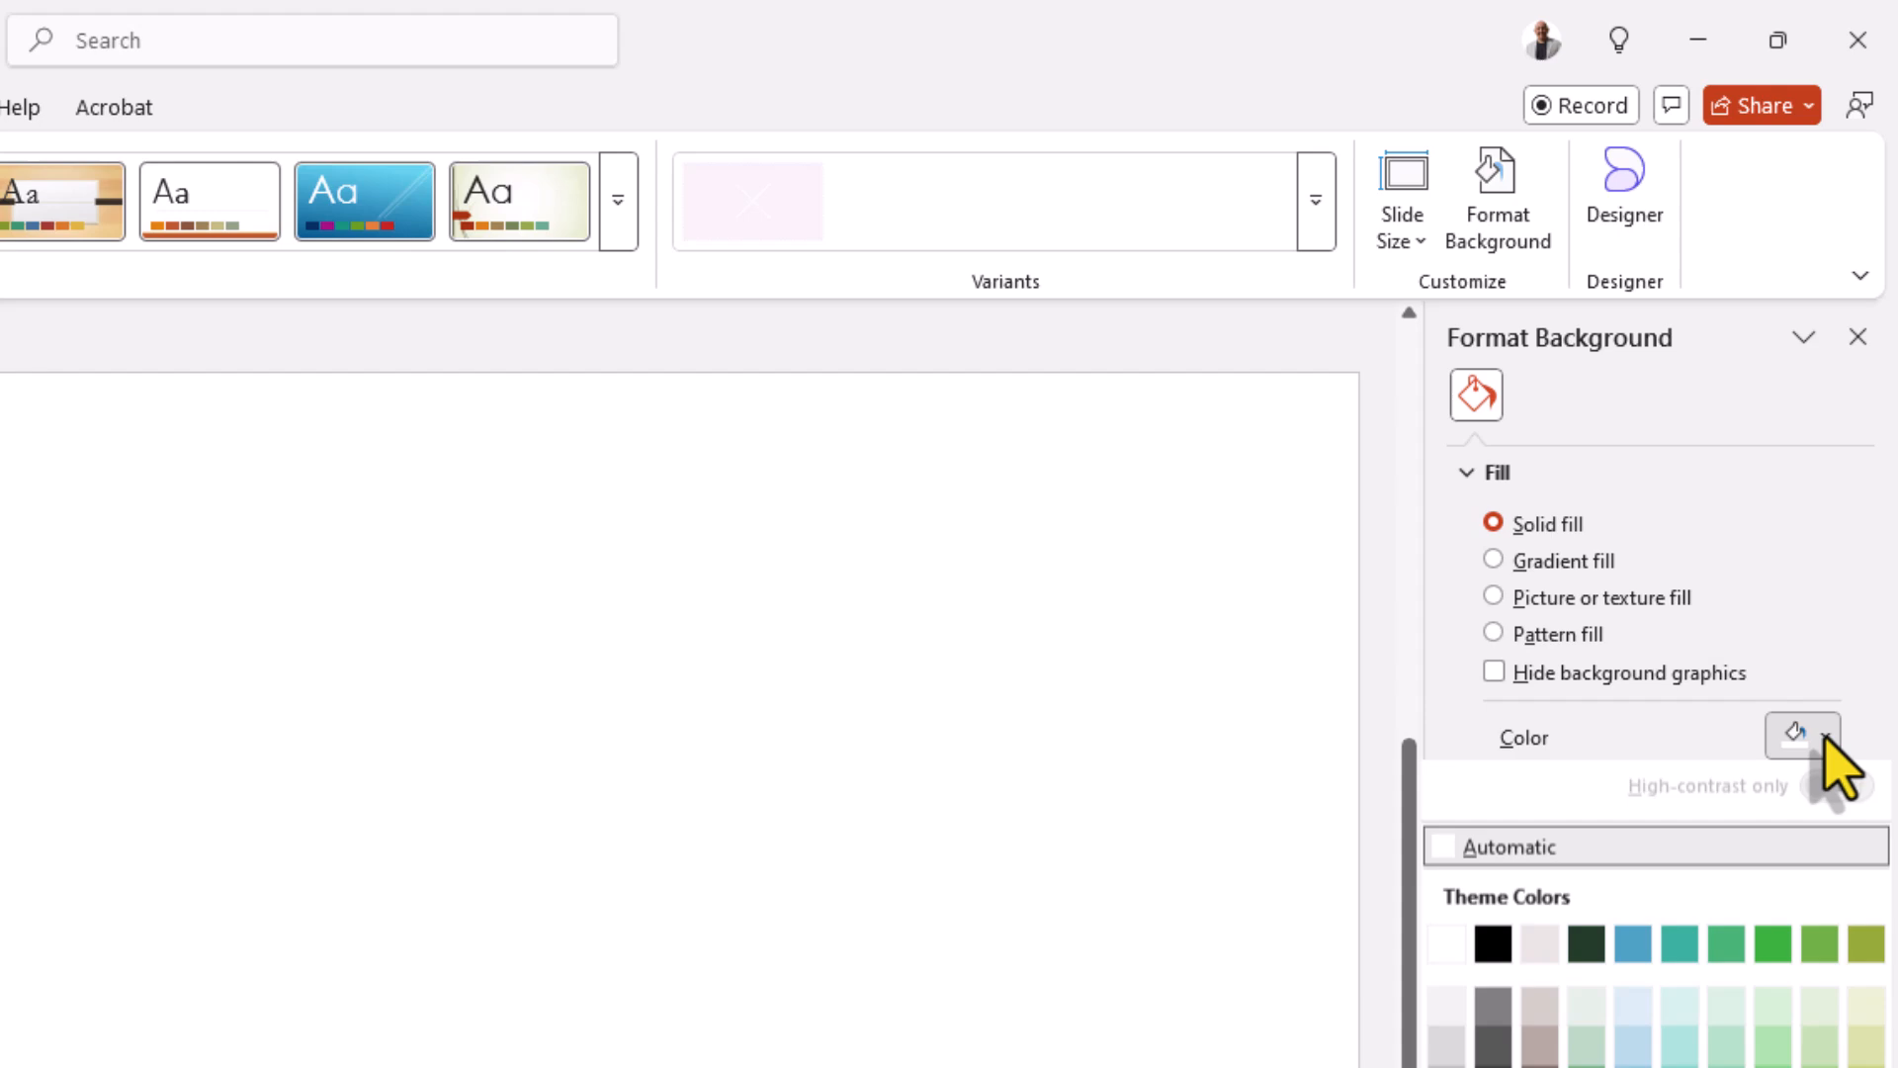
pyautogui.click(1491, 954)
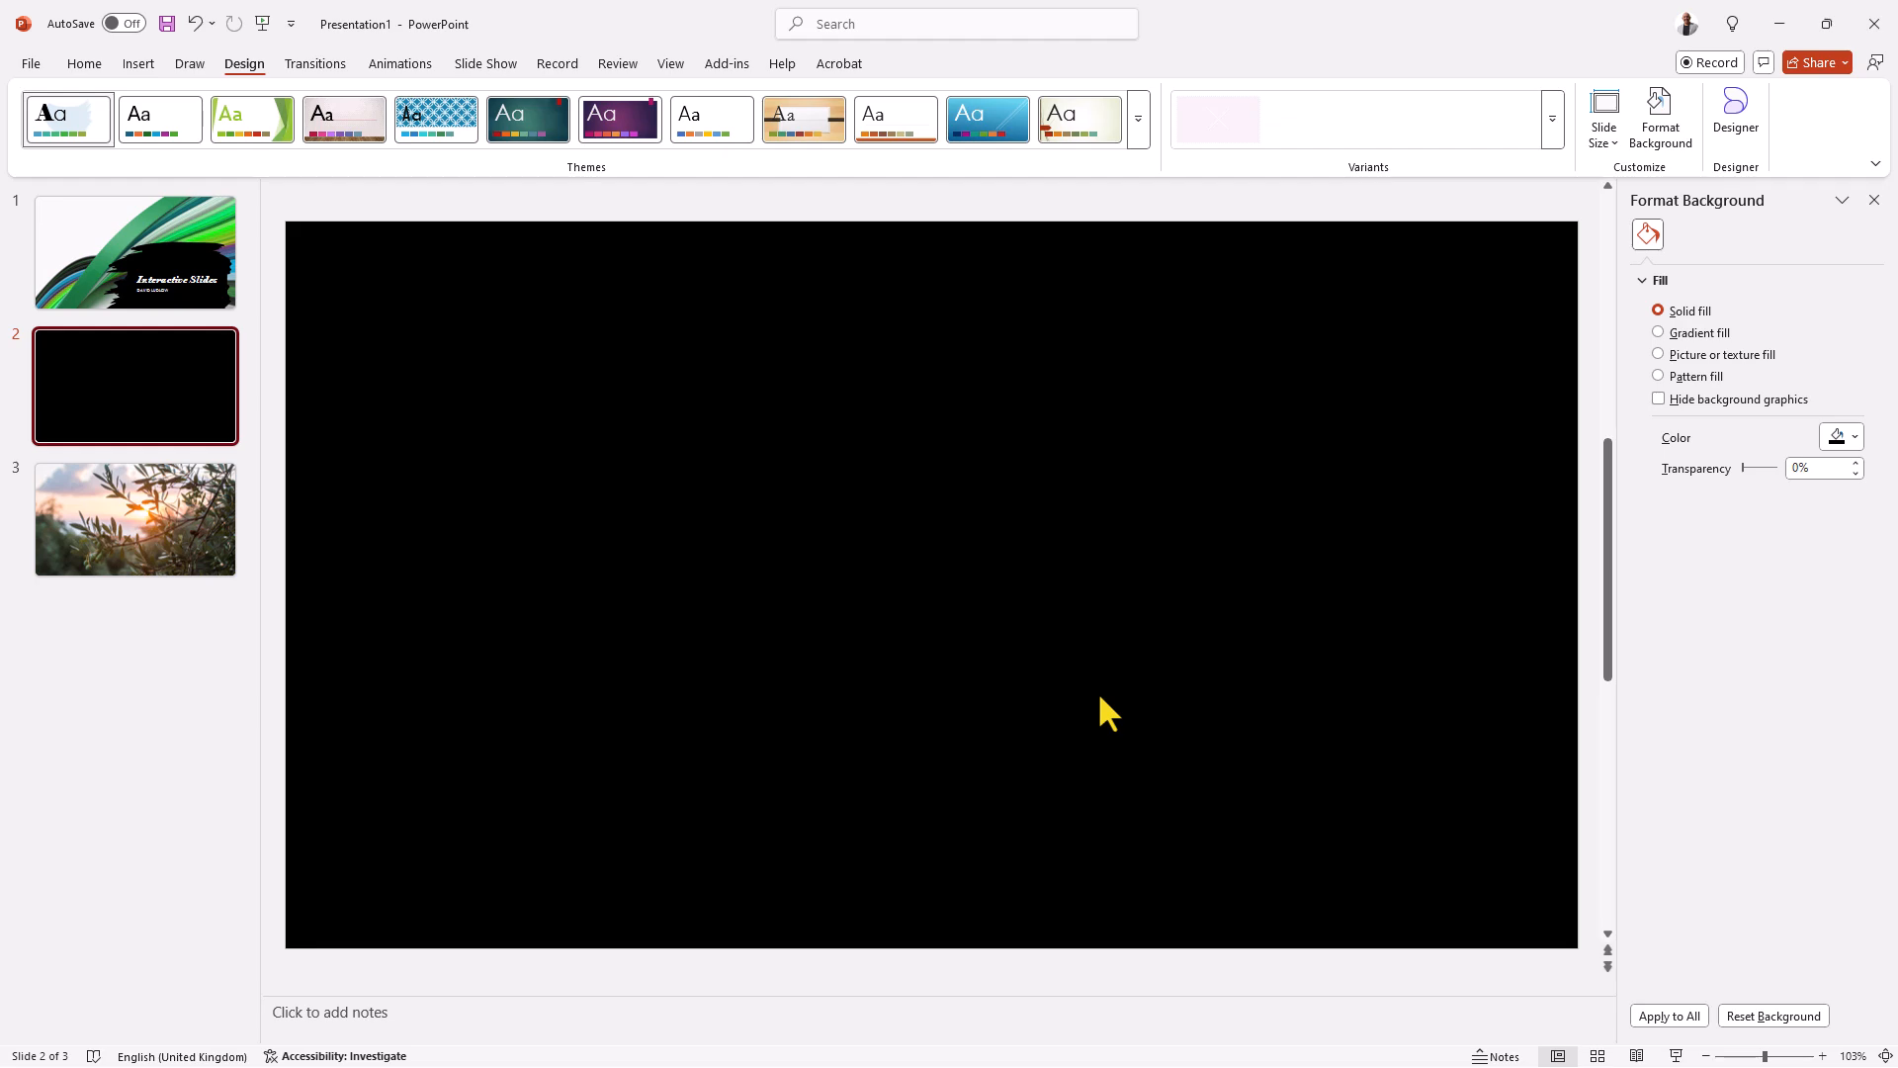
# Draw a flowchart Document shape about 5.57 × 3.77 cm in the upper-left part of slide 2 and remove its outline.
pyautogui.click(136, 66)
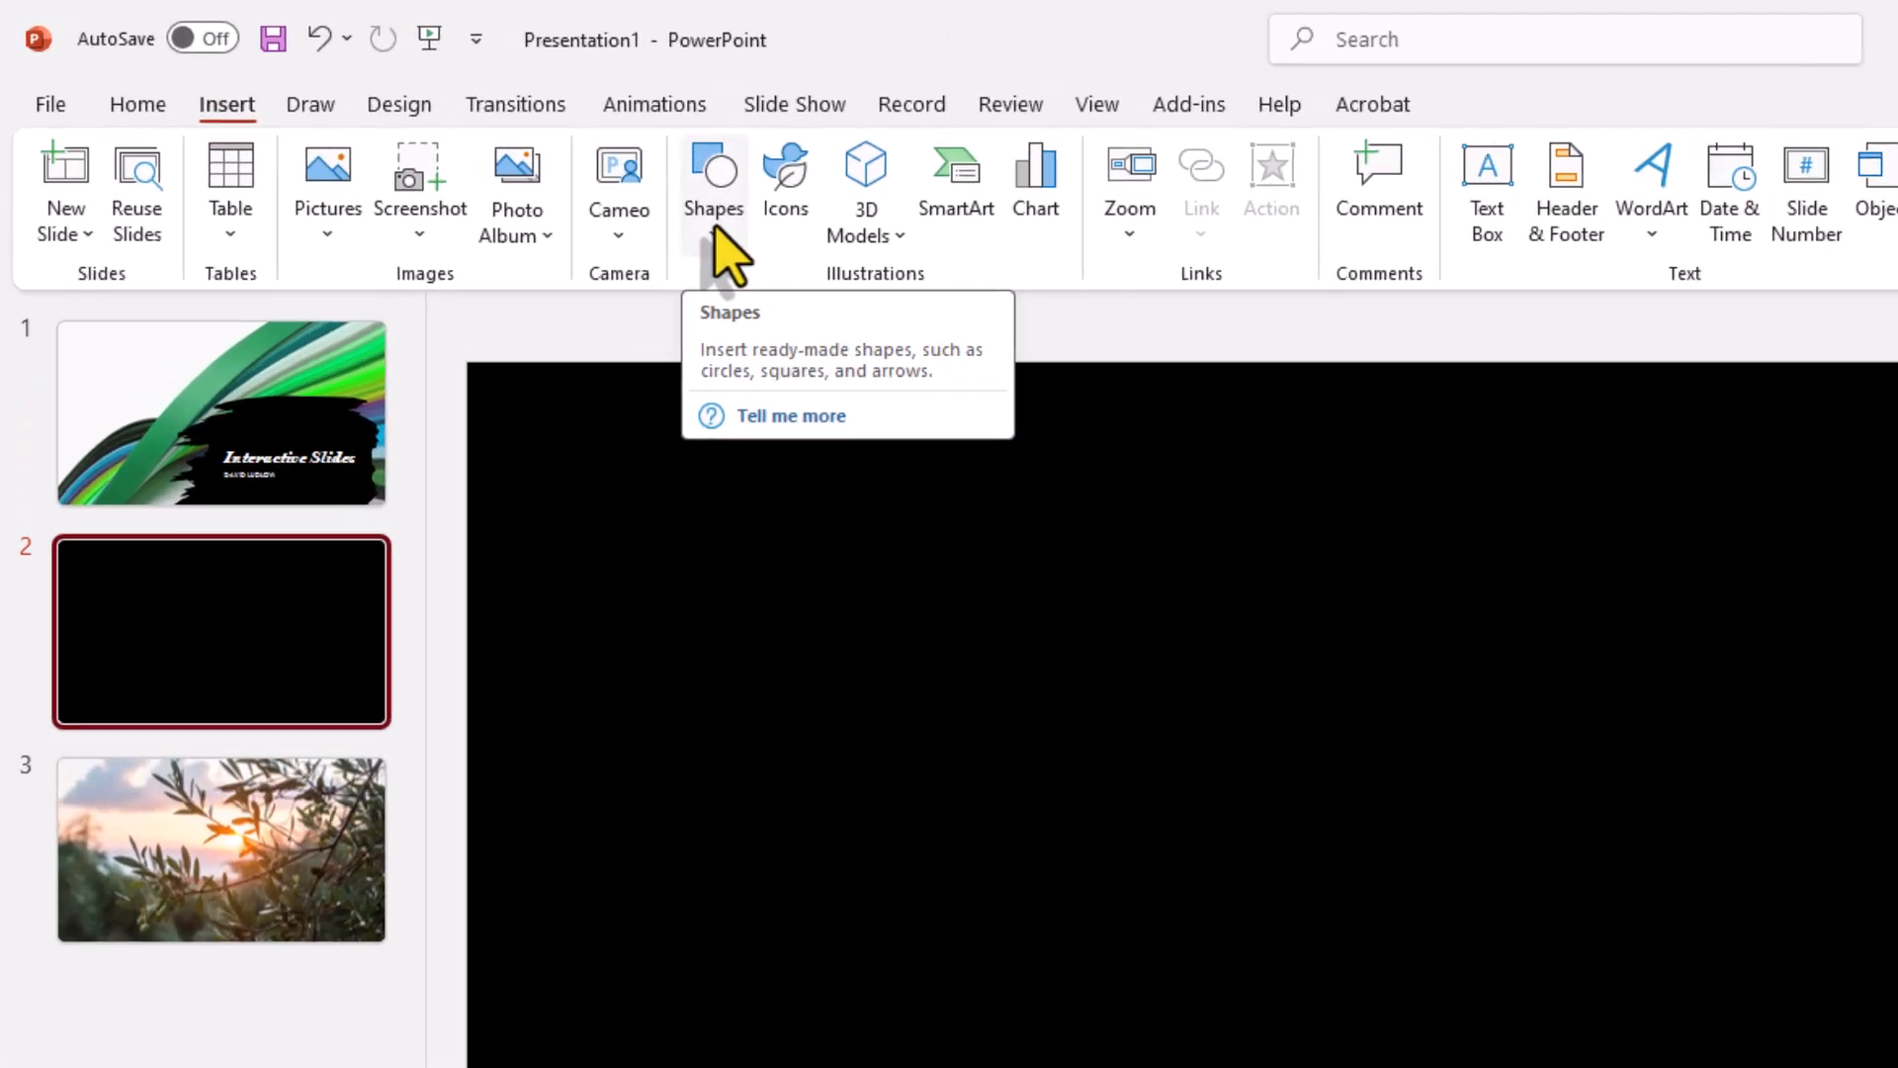
pyautogui.click(436, 133)
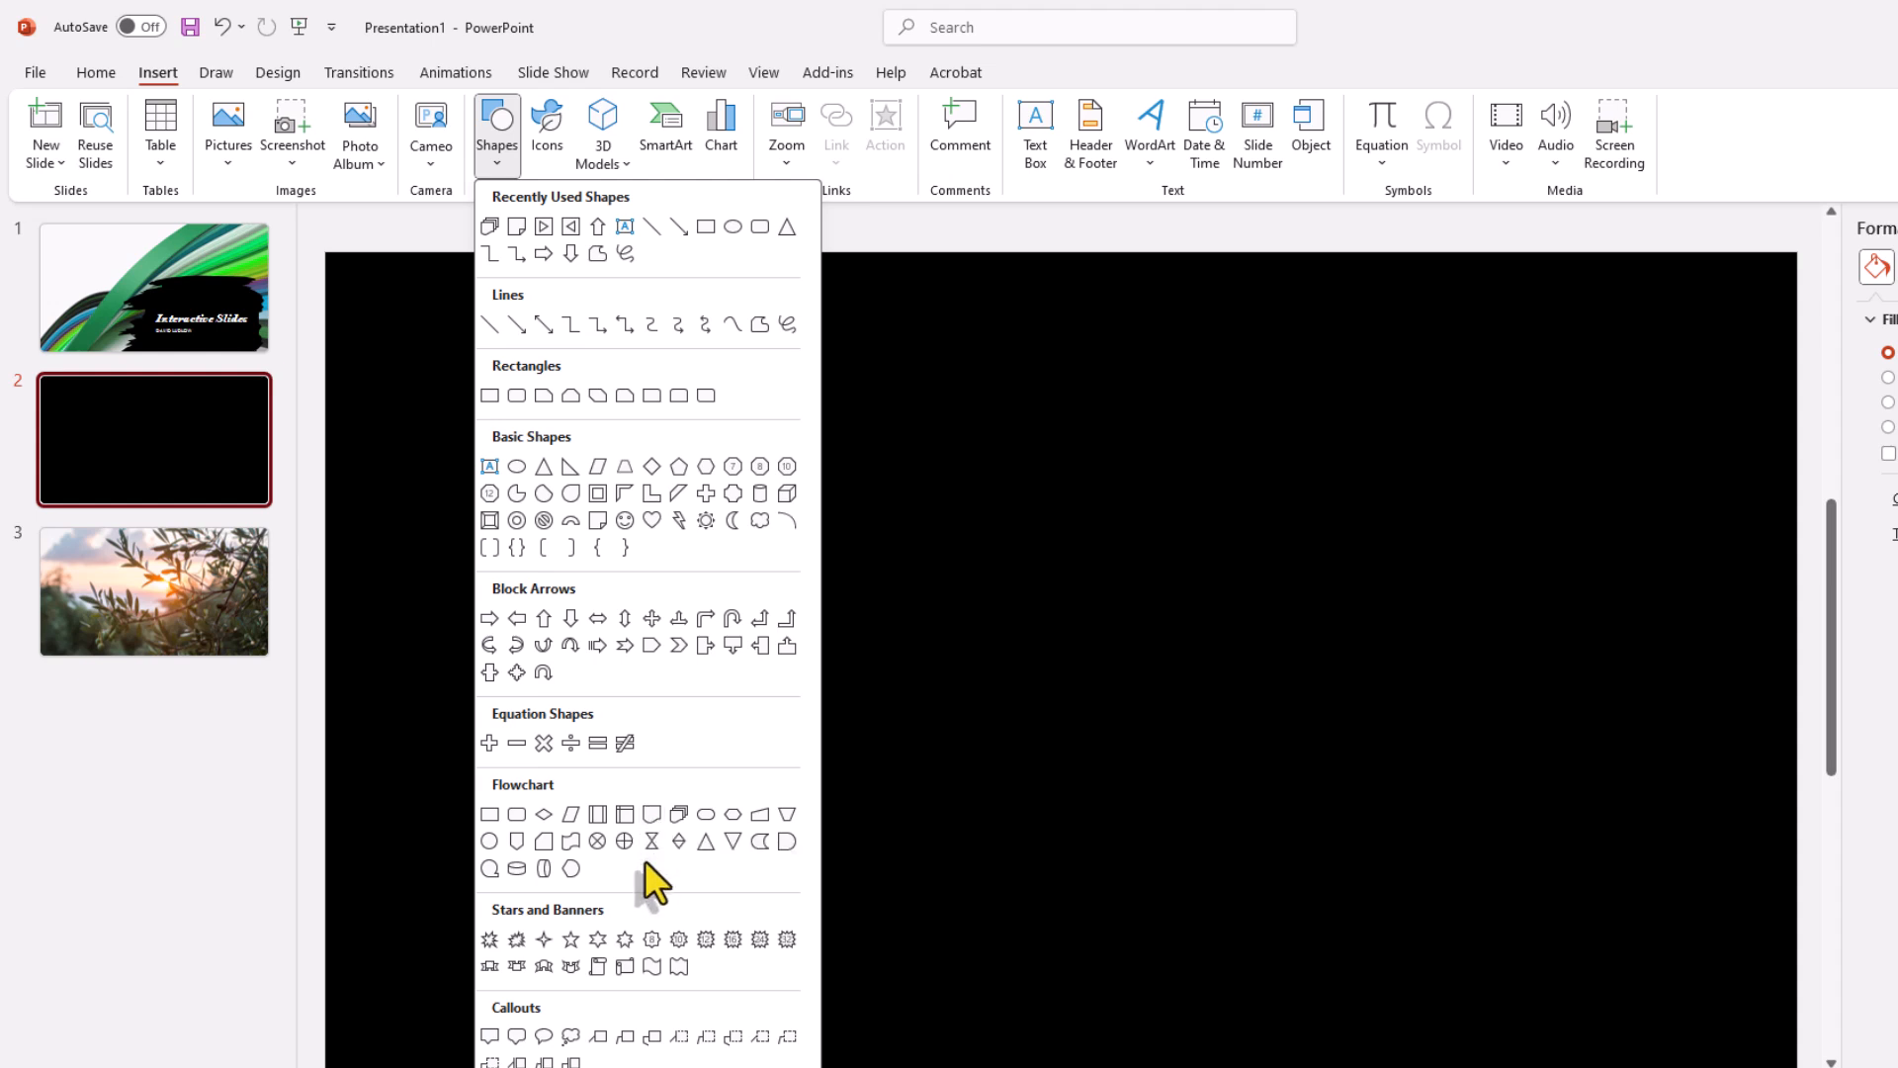
pyautogui.click(645, 858)
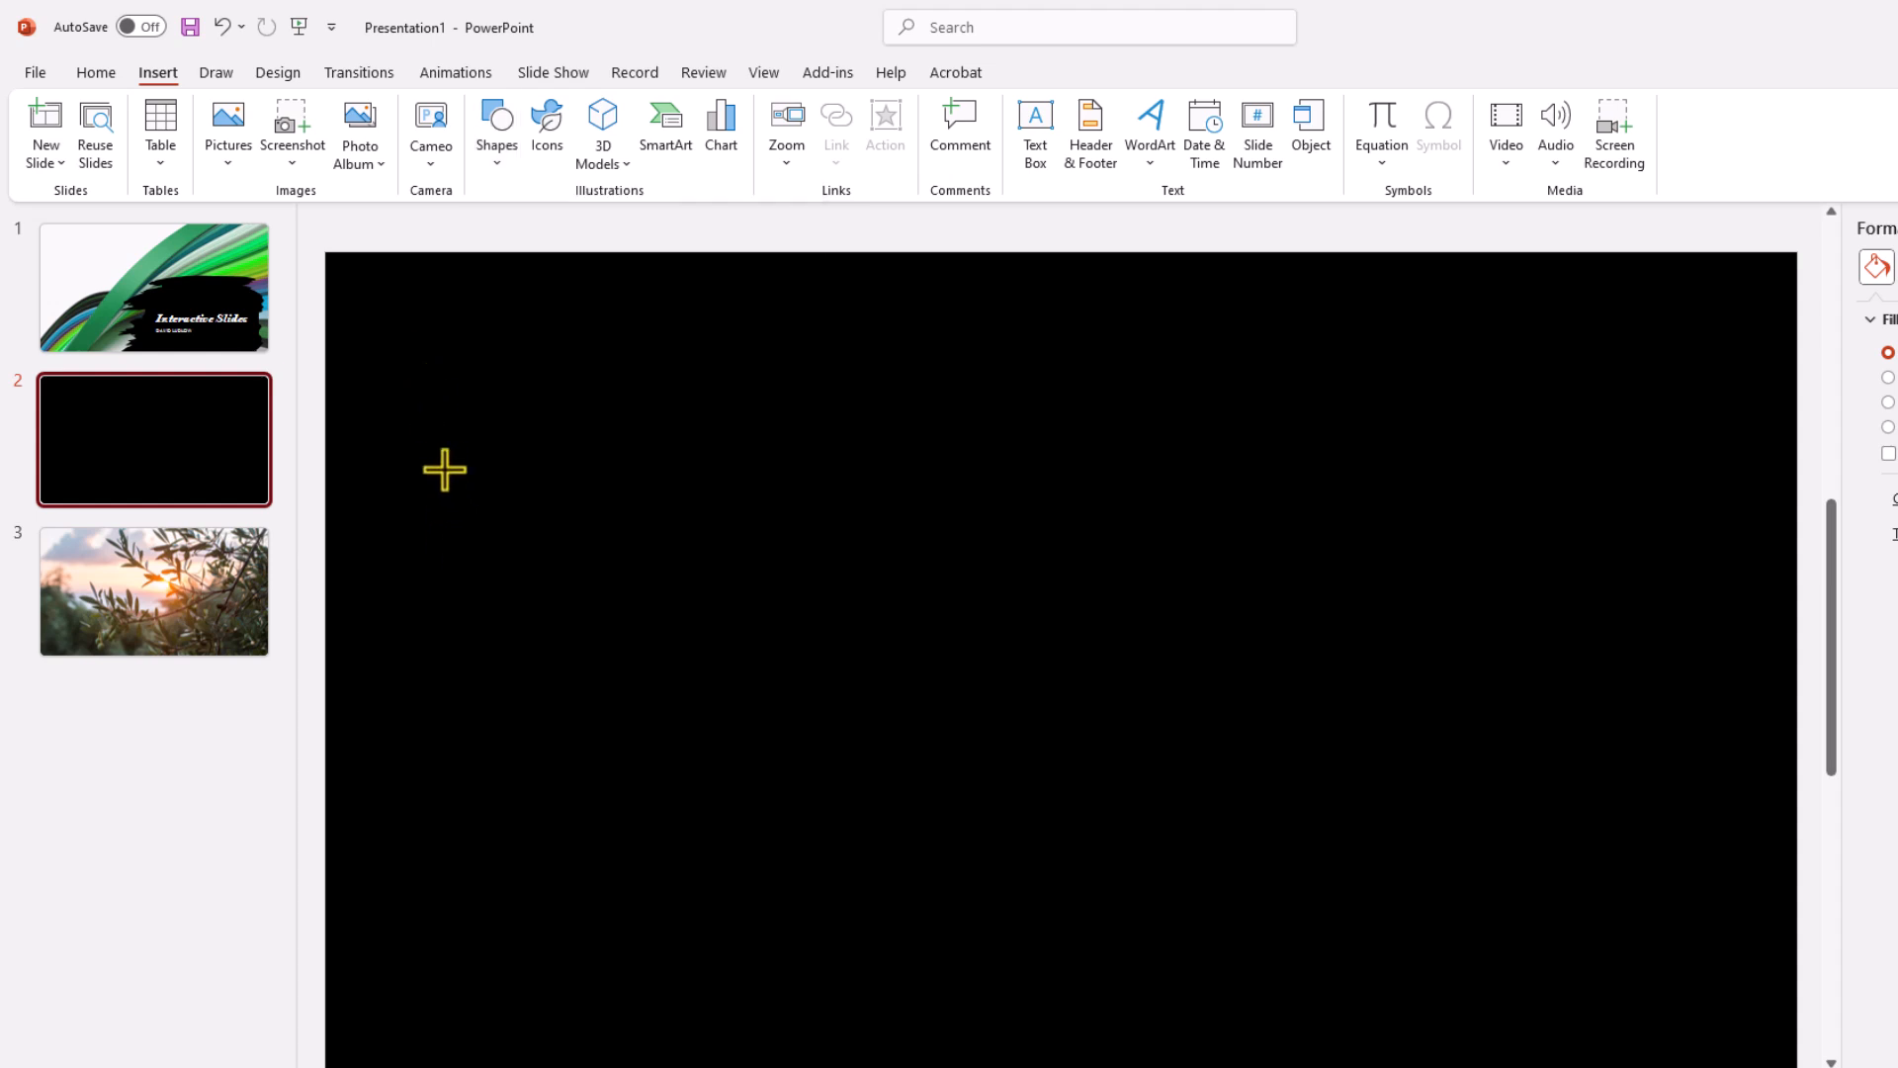
pyautogui.moveTo(439, 505)
pyautogui.mouseDown()
pyautogui.moveTo(729, 602)
pyautogui.moveTo(681, 669)
pyautogui.mouseUp()
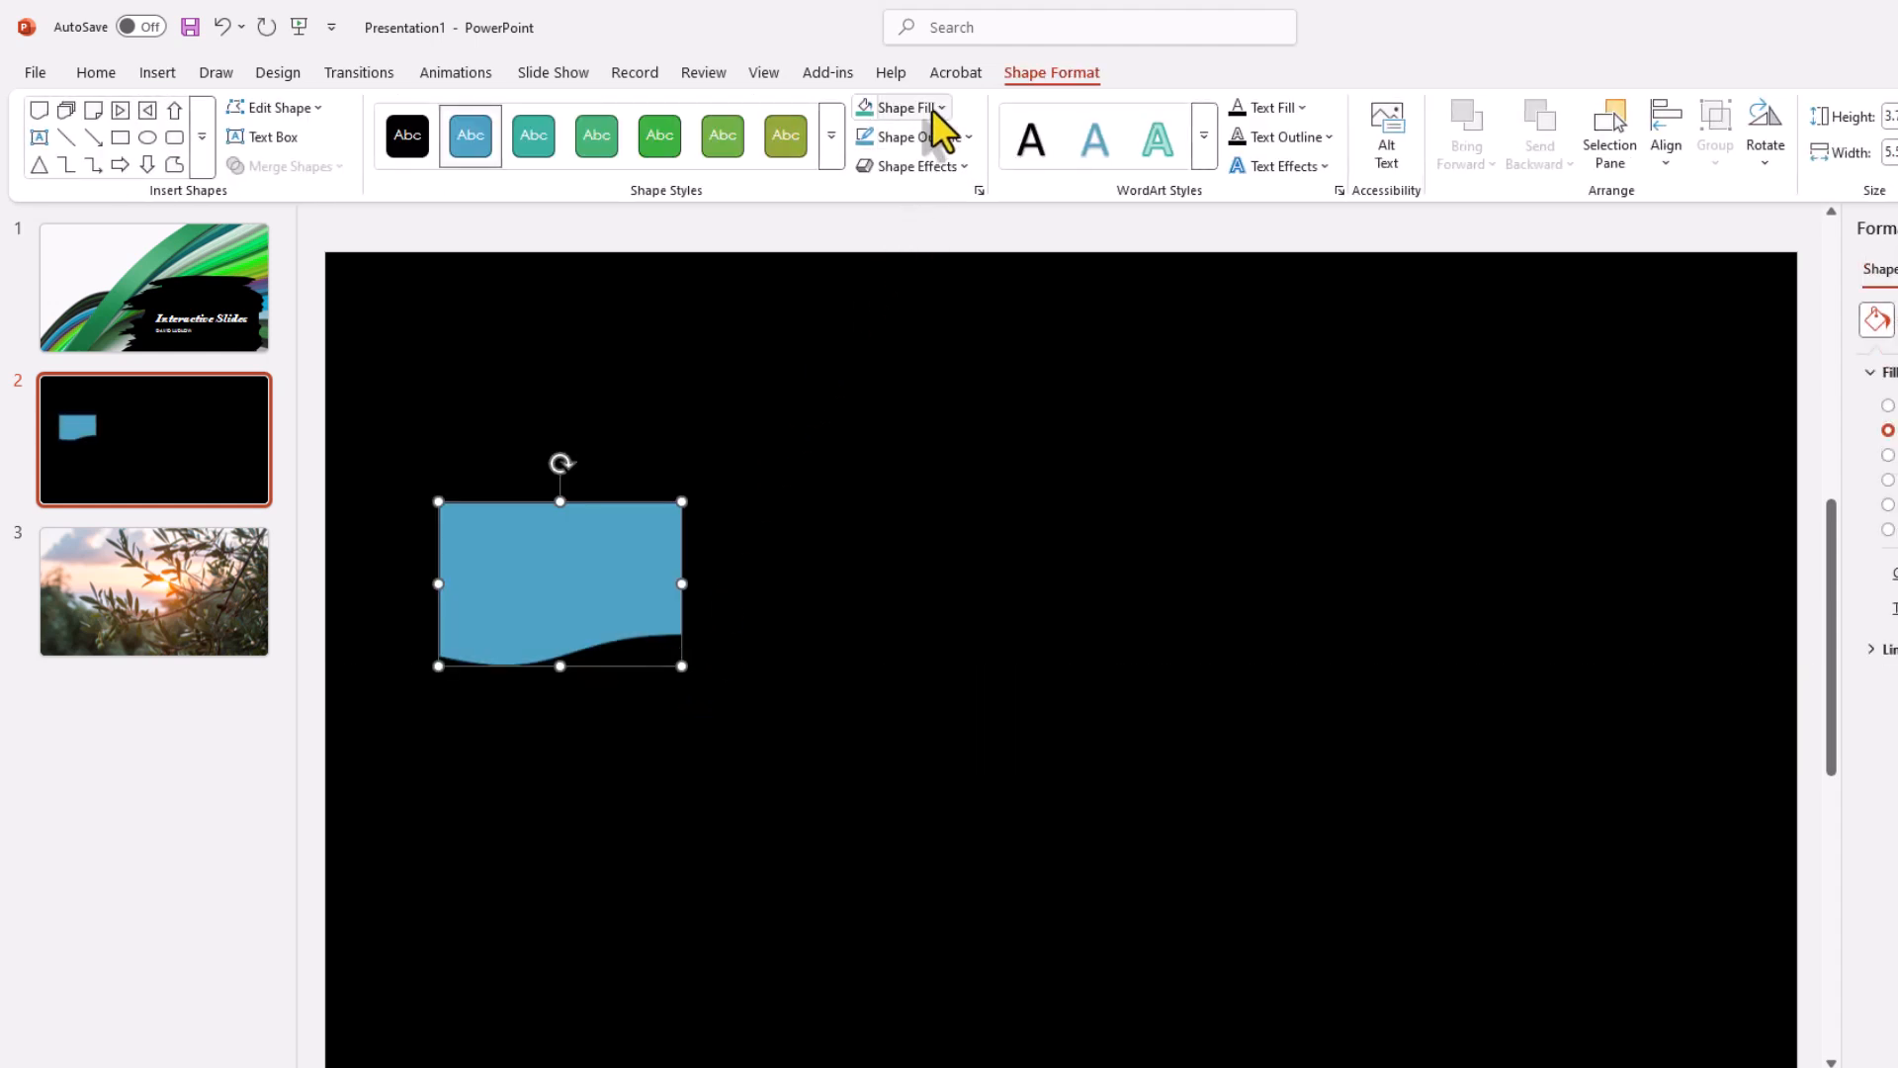
pyautogui.click(959, 138)
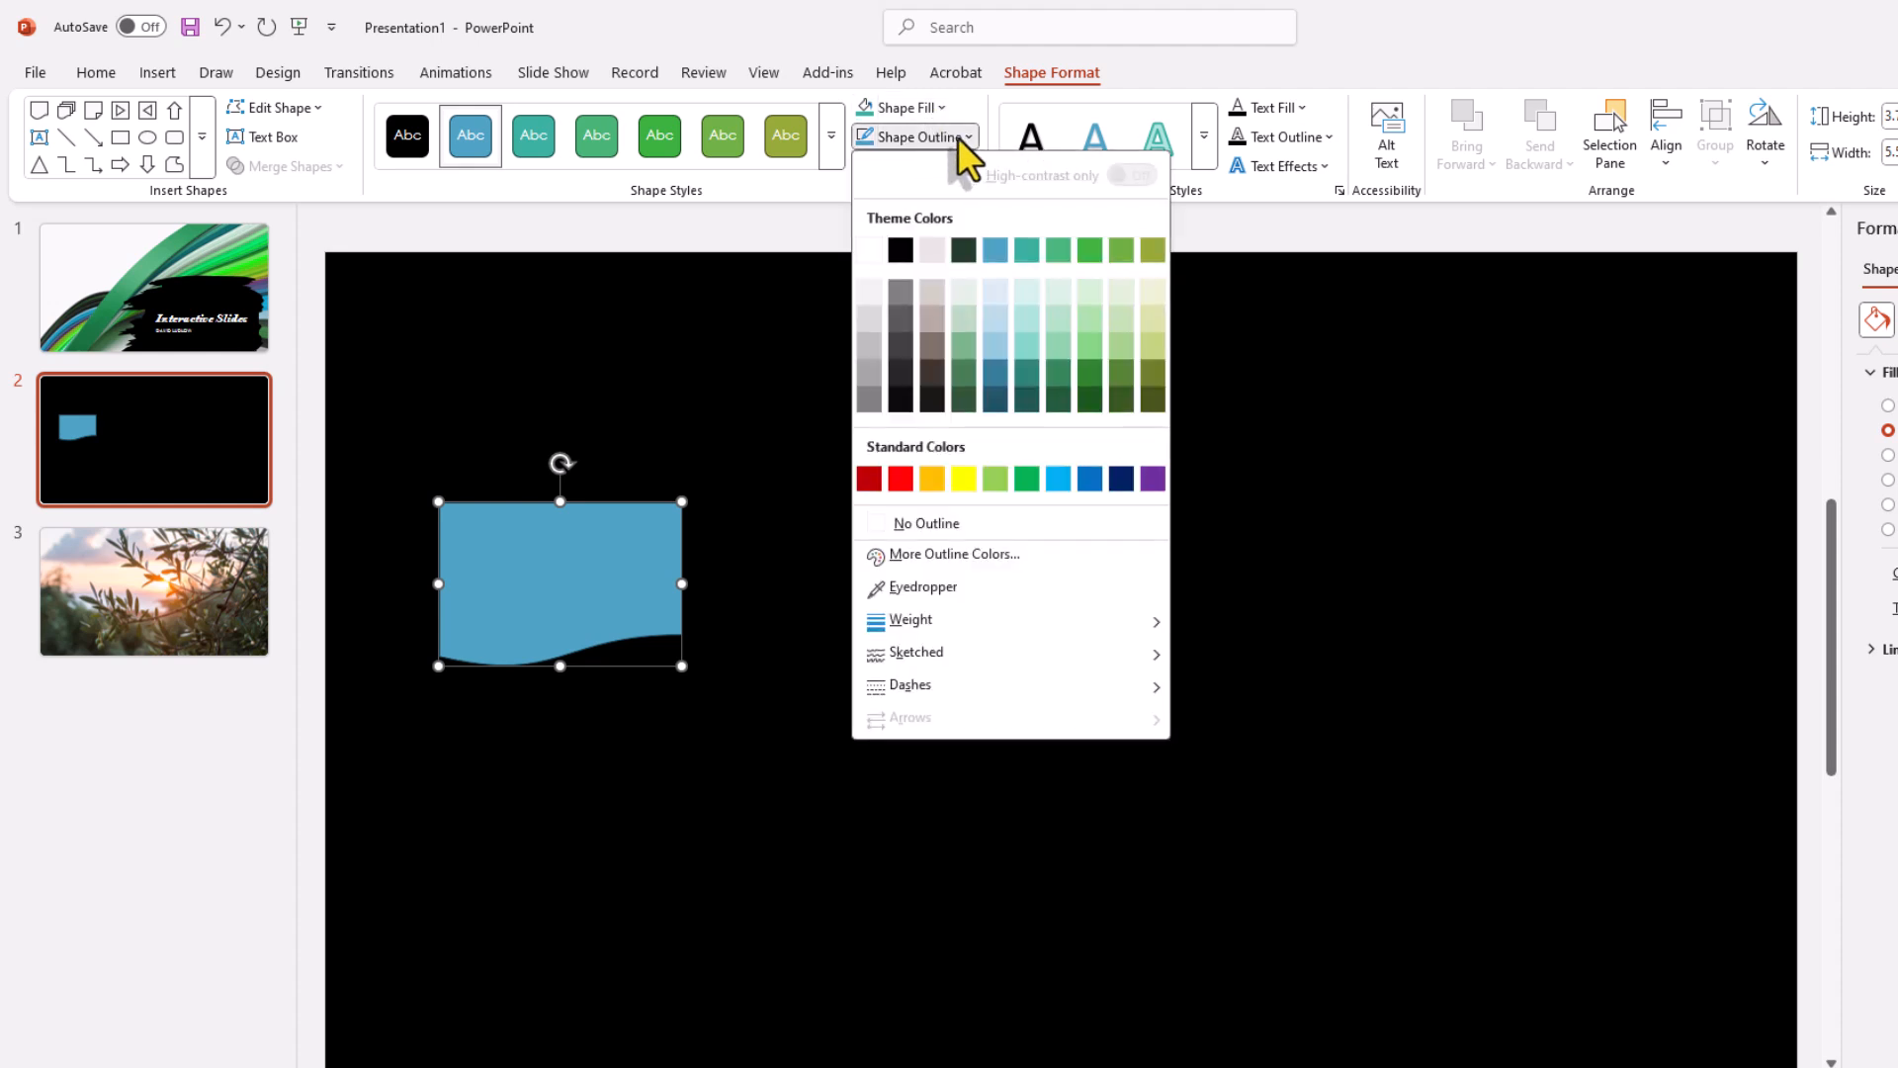
pyautogui.click(925, 523)
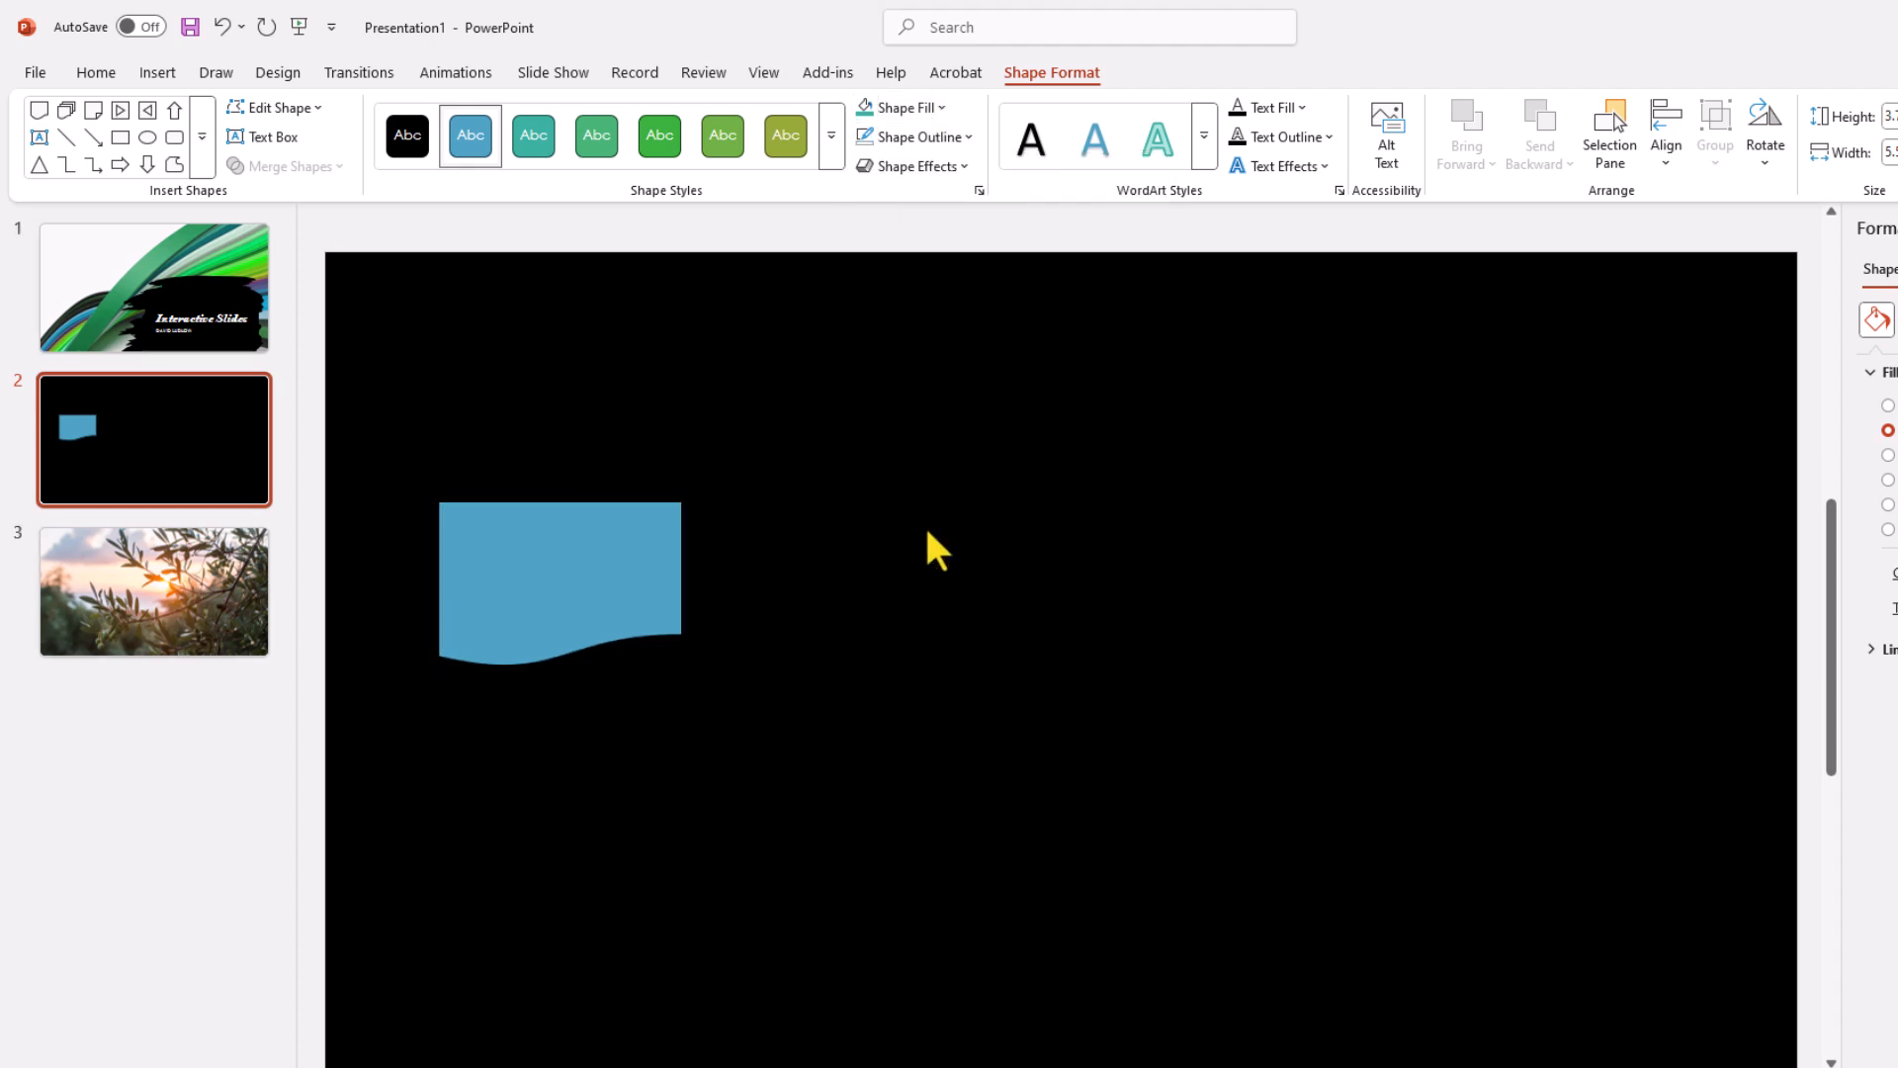
# Fill the wavy shape with the white-to-blue radial preset gradient from the second row, and shift it slightly up and right.
pyautogui.click(939, 107)
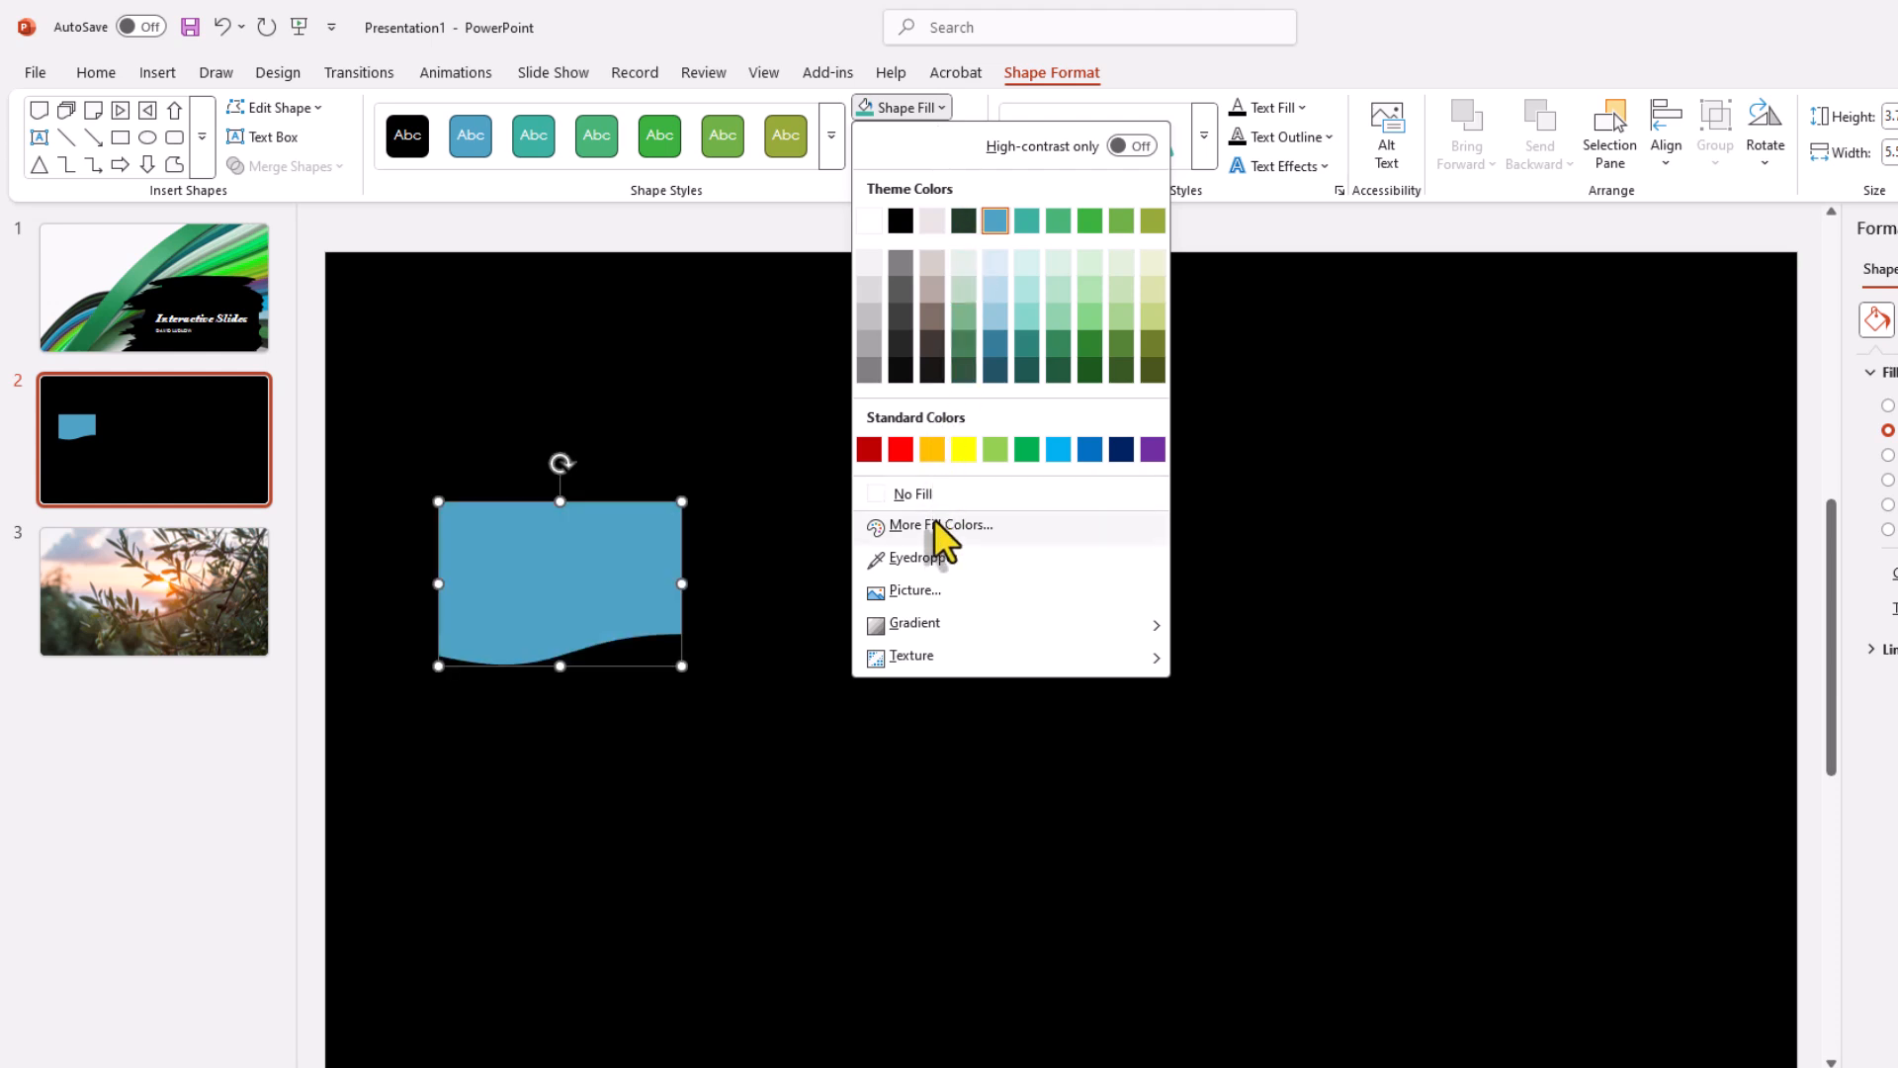
pyautogui.moveTo(923, 629)
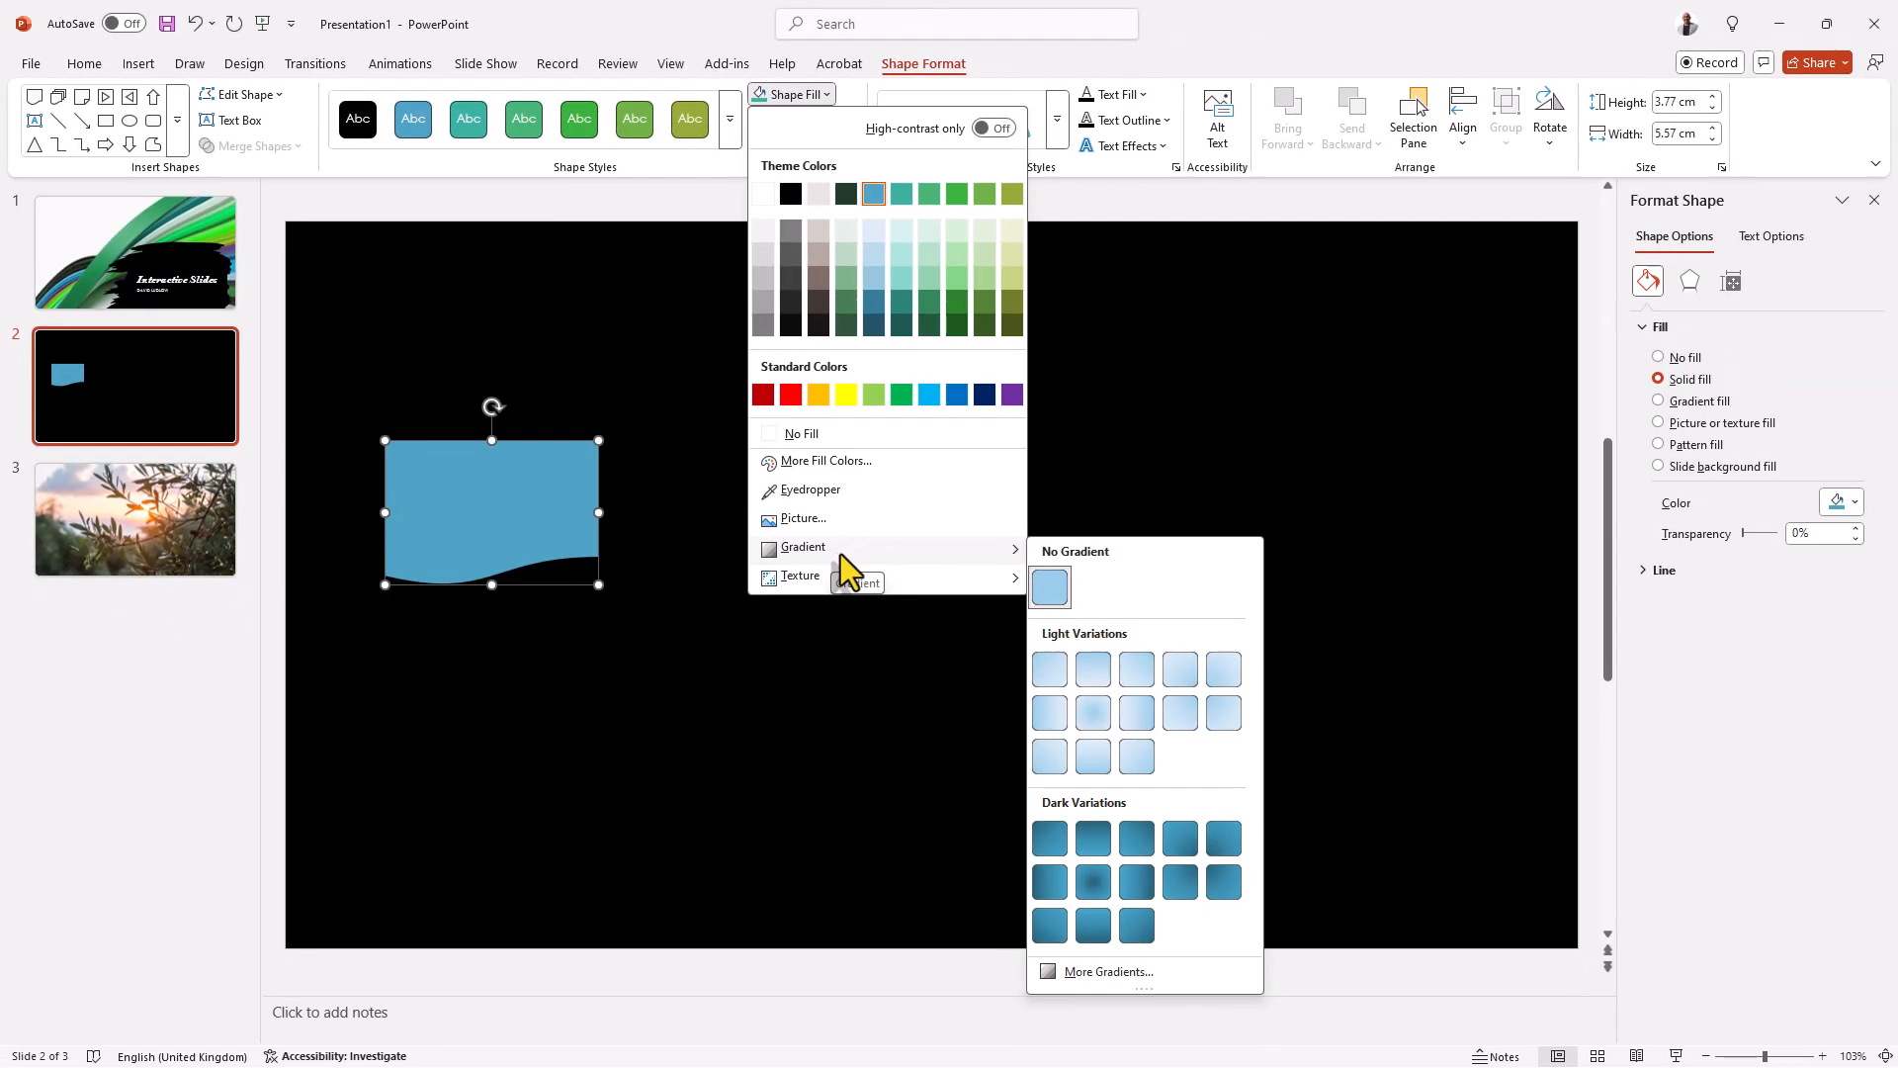
pyautogui.click(1124, 999)
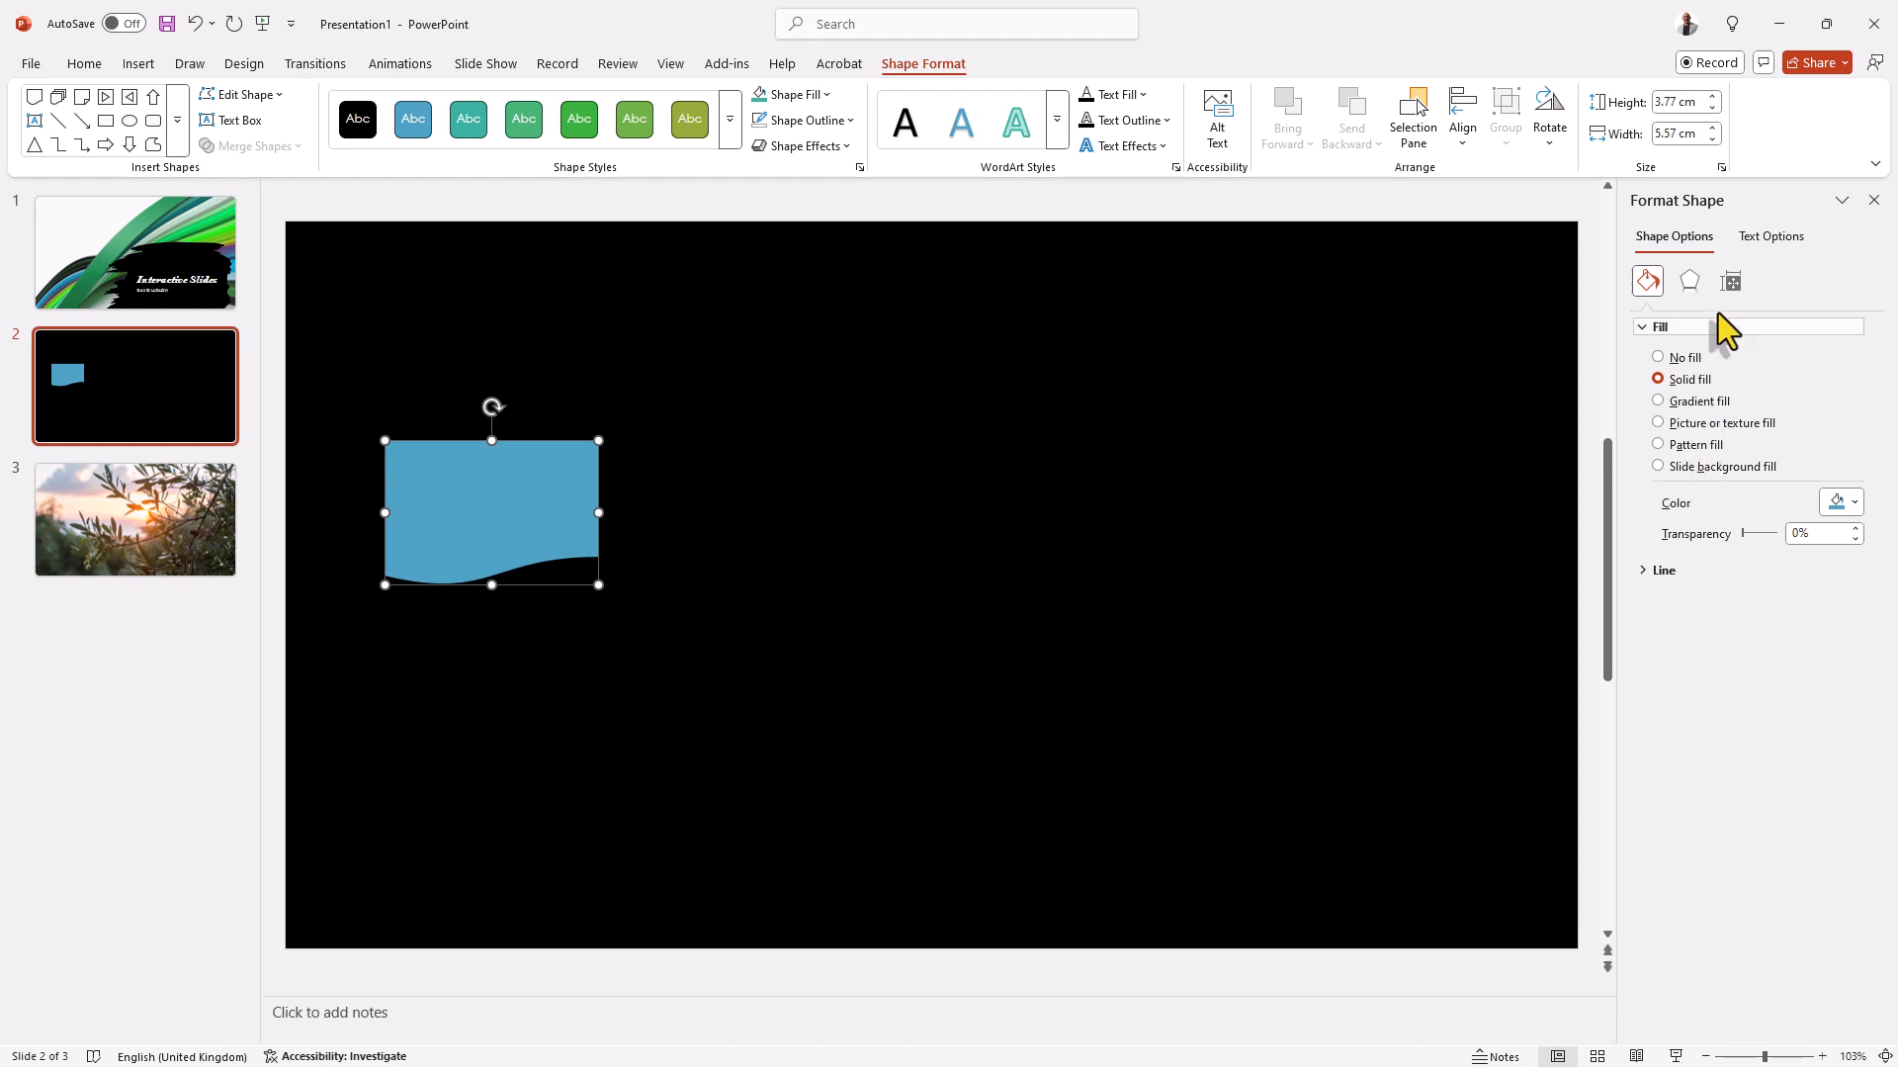
pyautogui.click(1659, 401)
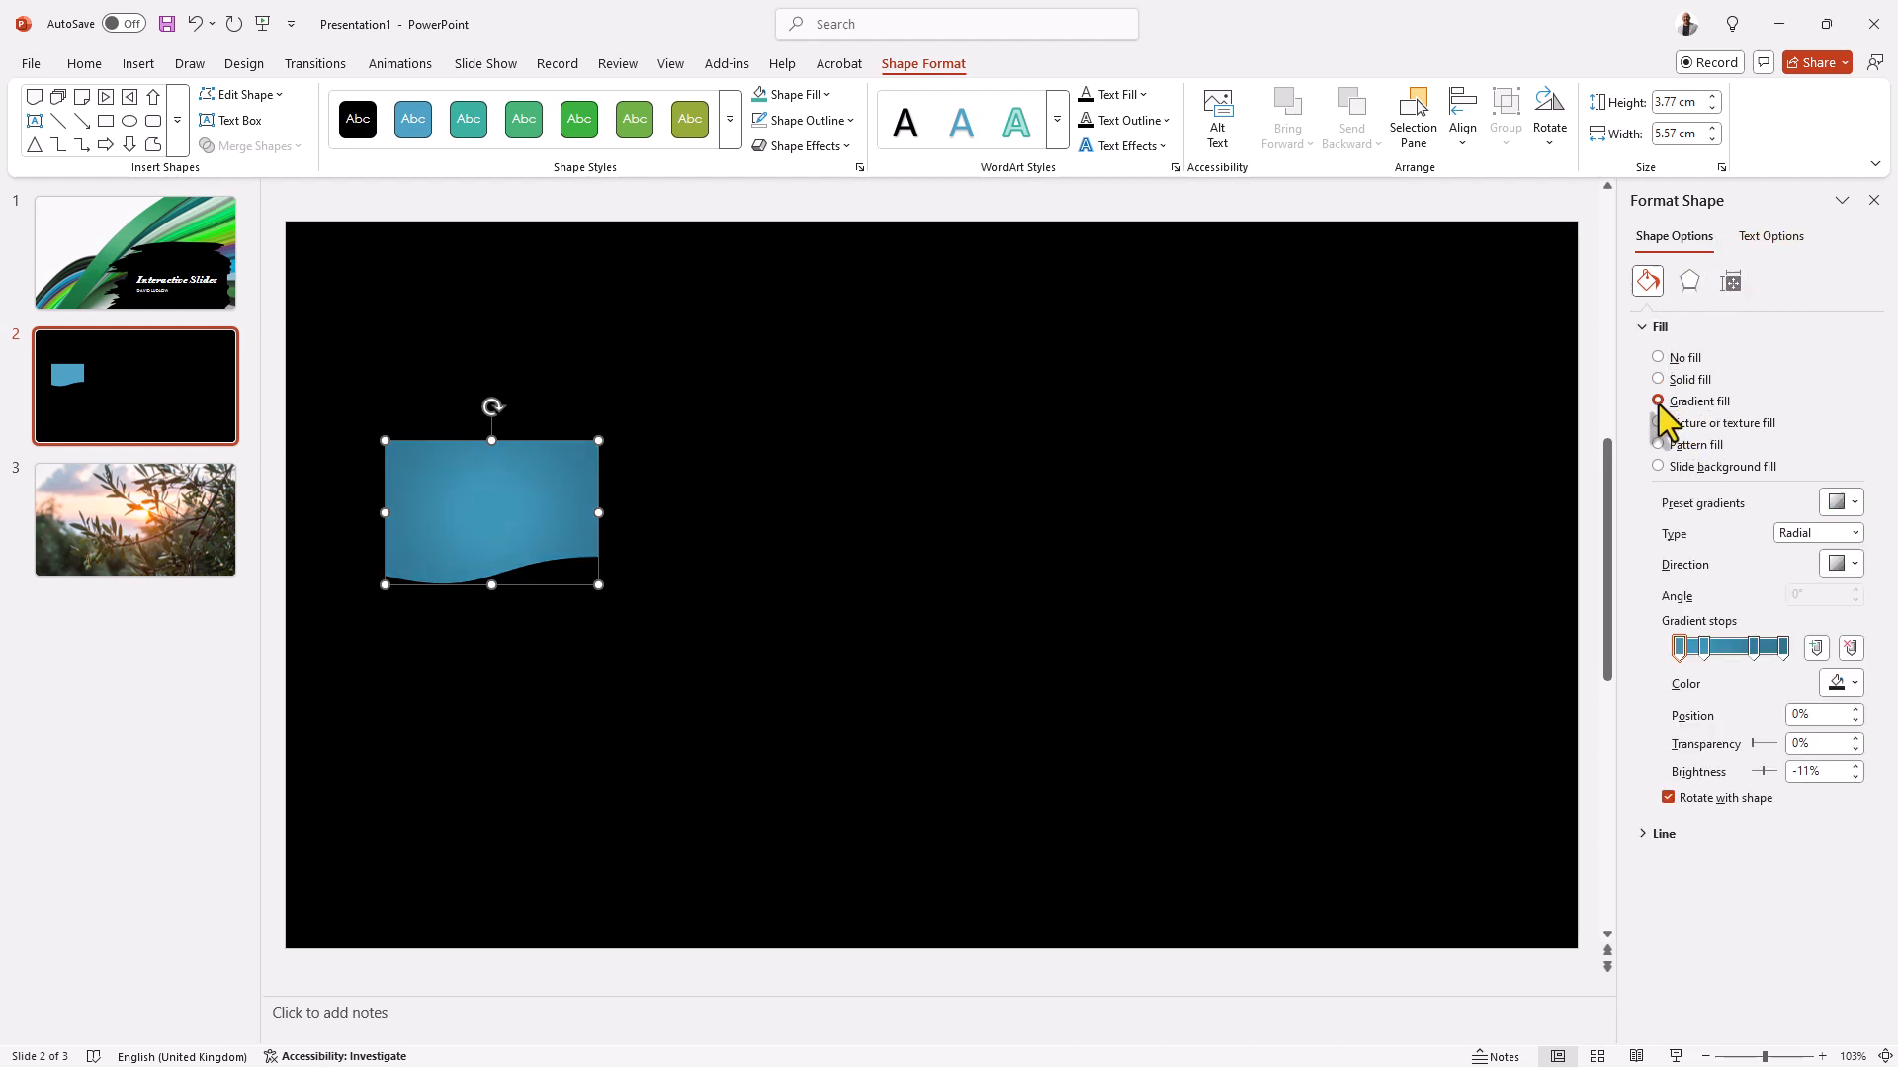
pyautogui.click(1854, 506)
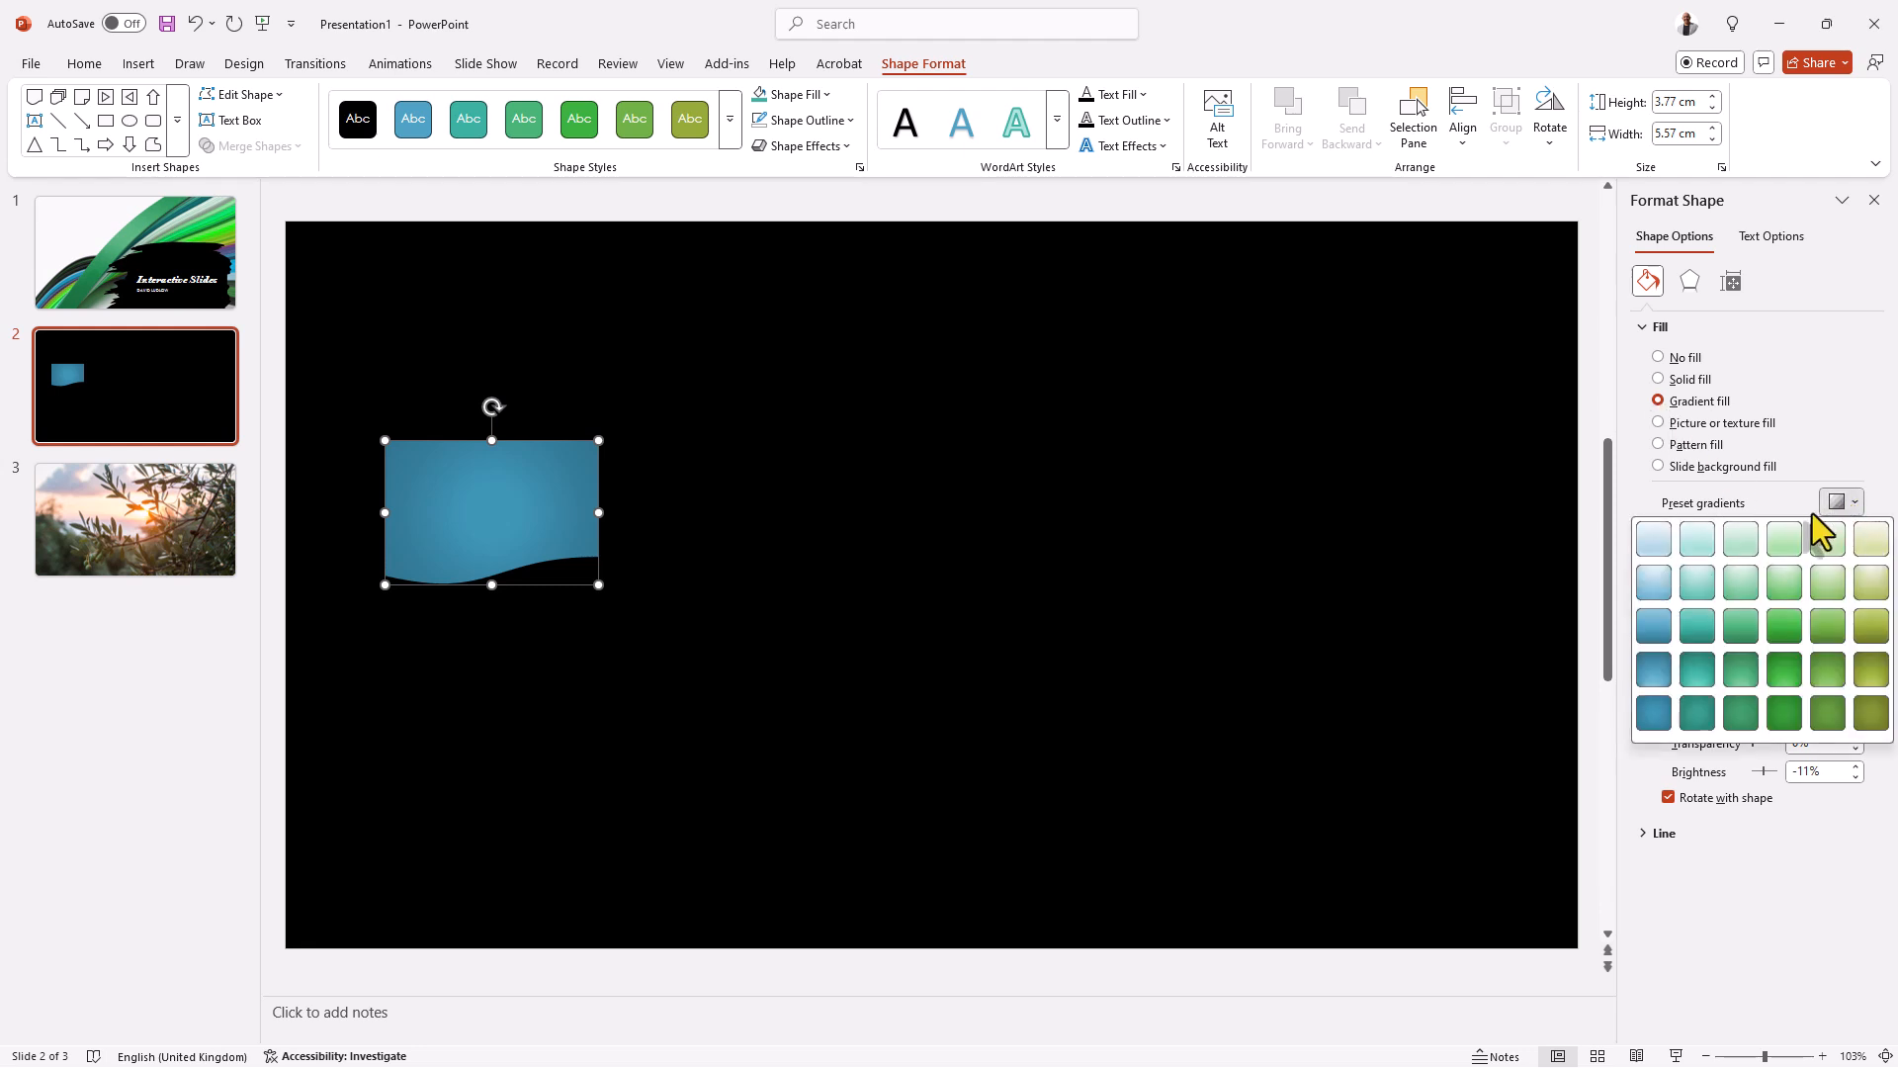
pyautogui.click(1652, 538)
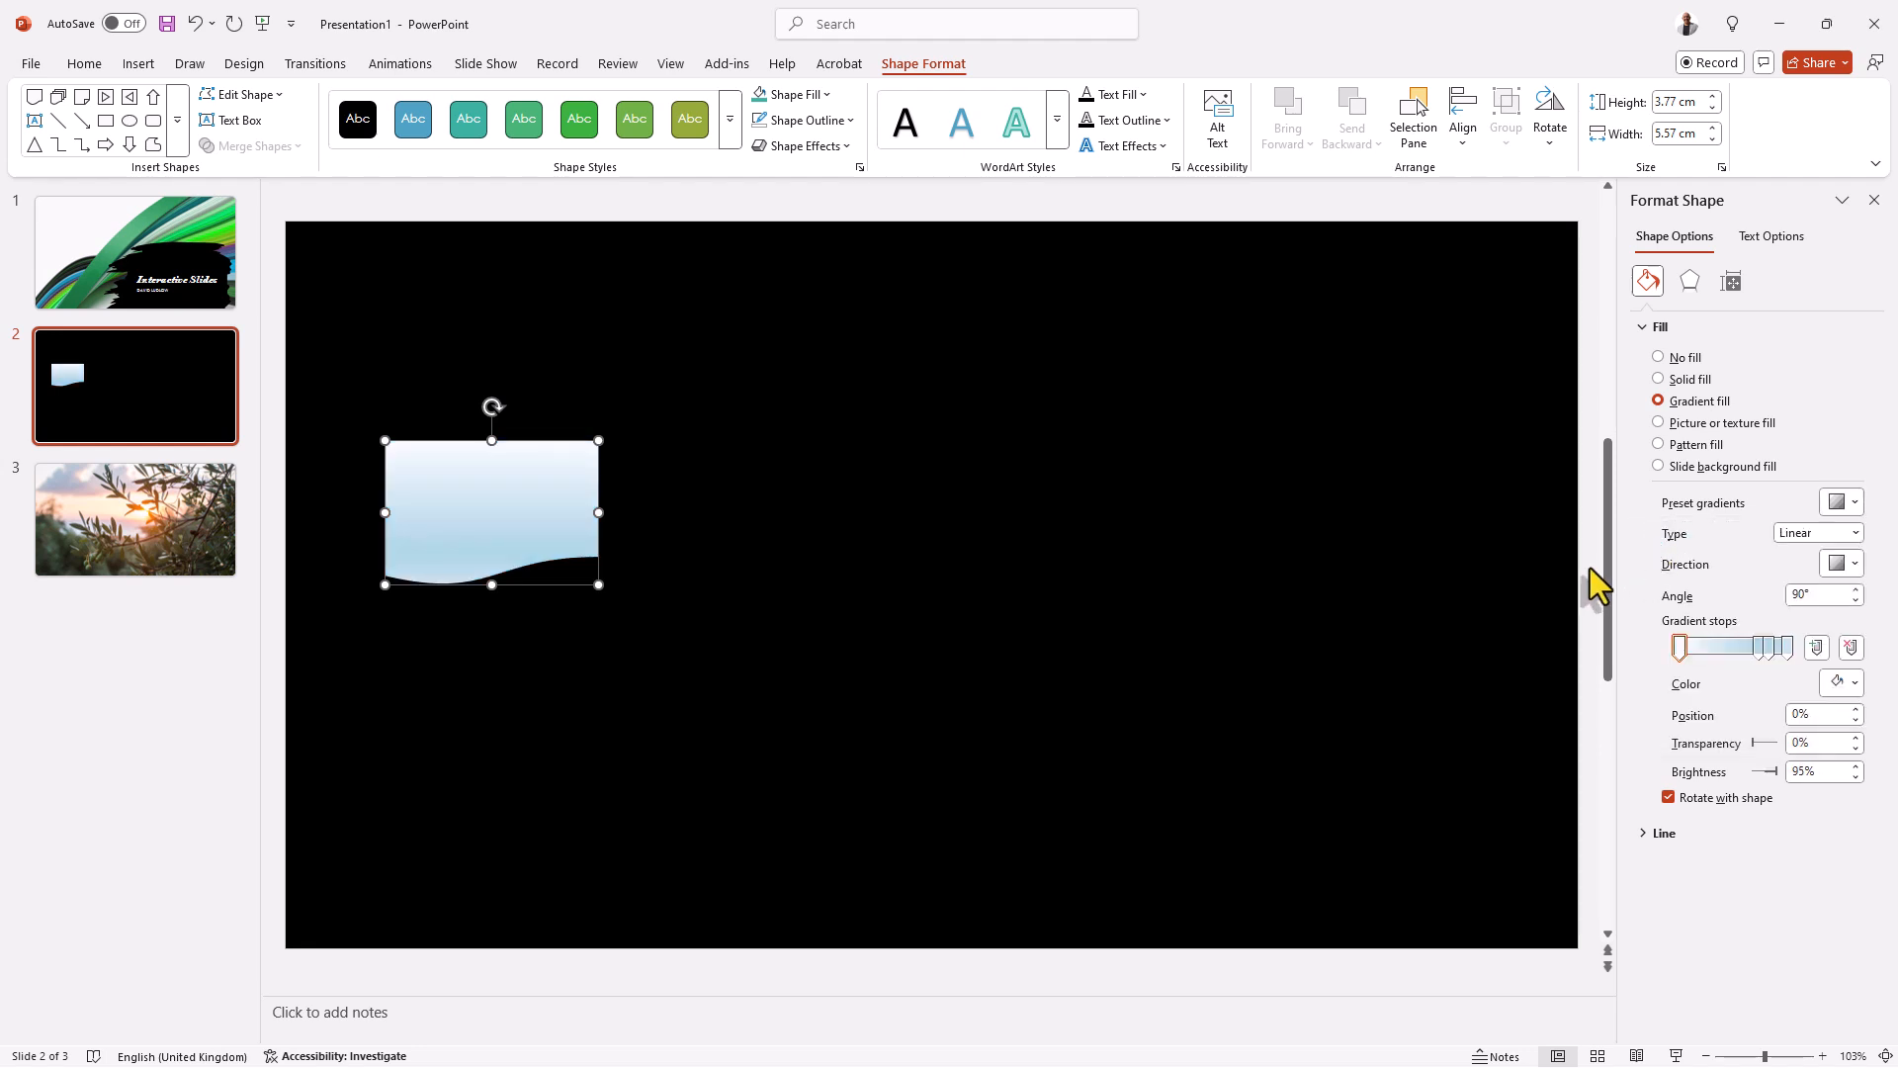
pyautogui.click(1855, 502)
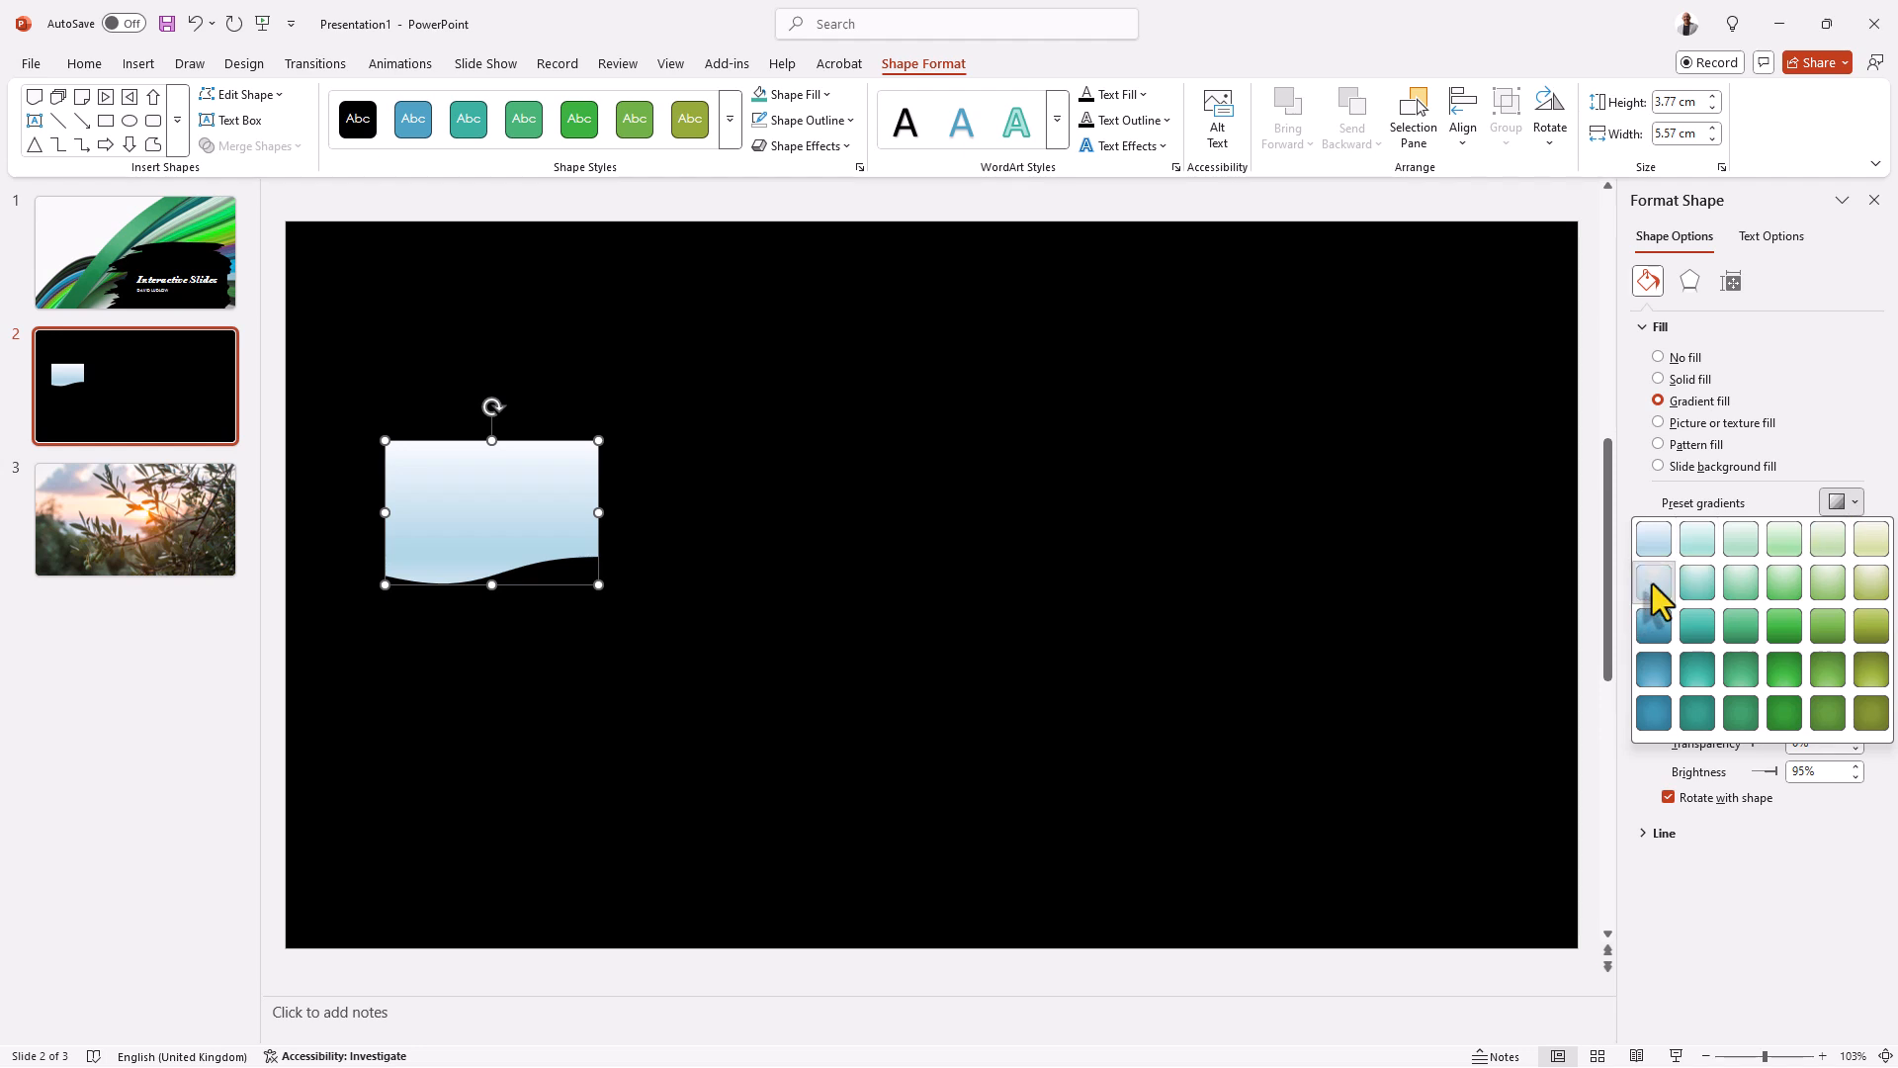
pyautogui.click(1654, 586)
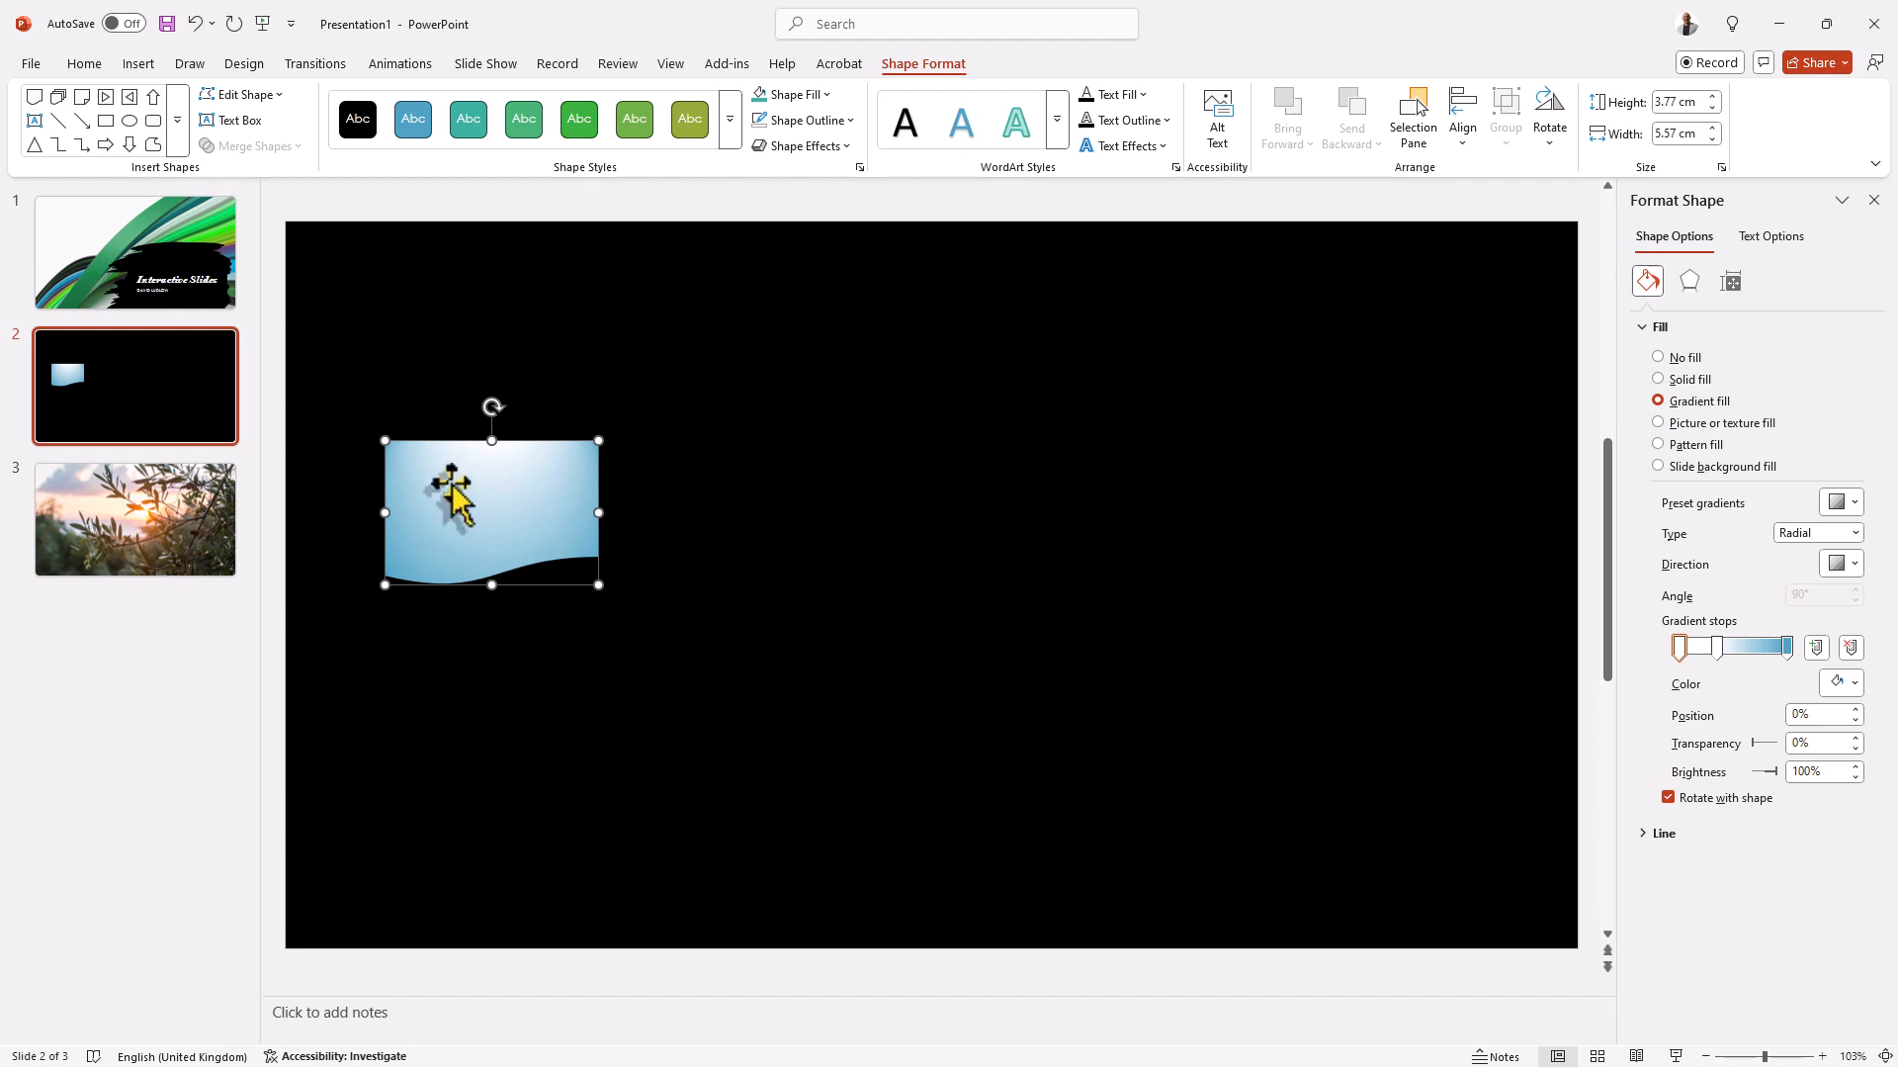
pyautogui.moveTo(519, 496)
pyautogui.mouseDown()
pyautogui.moveTo(535, 488)
pyautogui.moveTo(495, 493)
pyautogui.mouseUp()
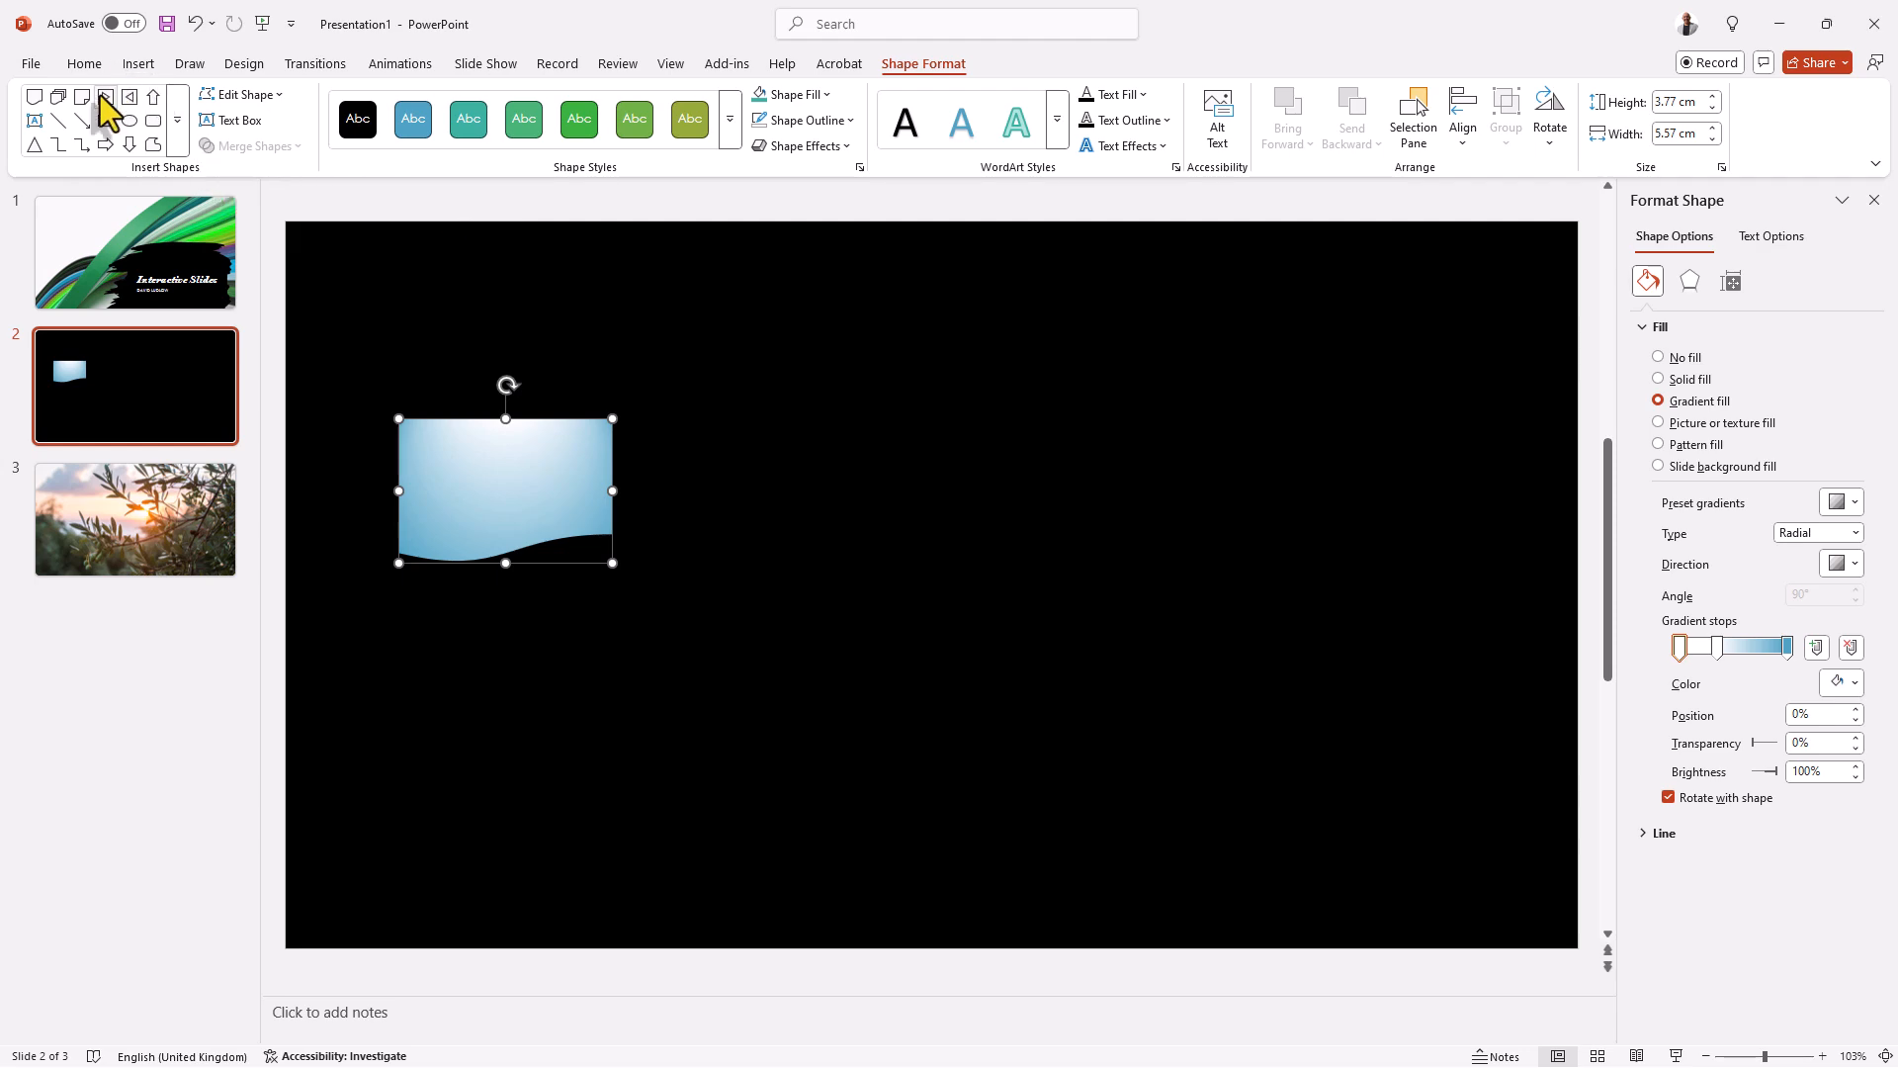
# Draw a rounded rectangle about 5.44 × 12.7 cm over the wavy shape, starting at its upper-left corner and extending down near the slide's lower edge.
pyautogui.click(137, 65)
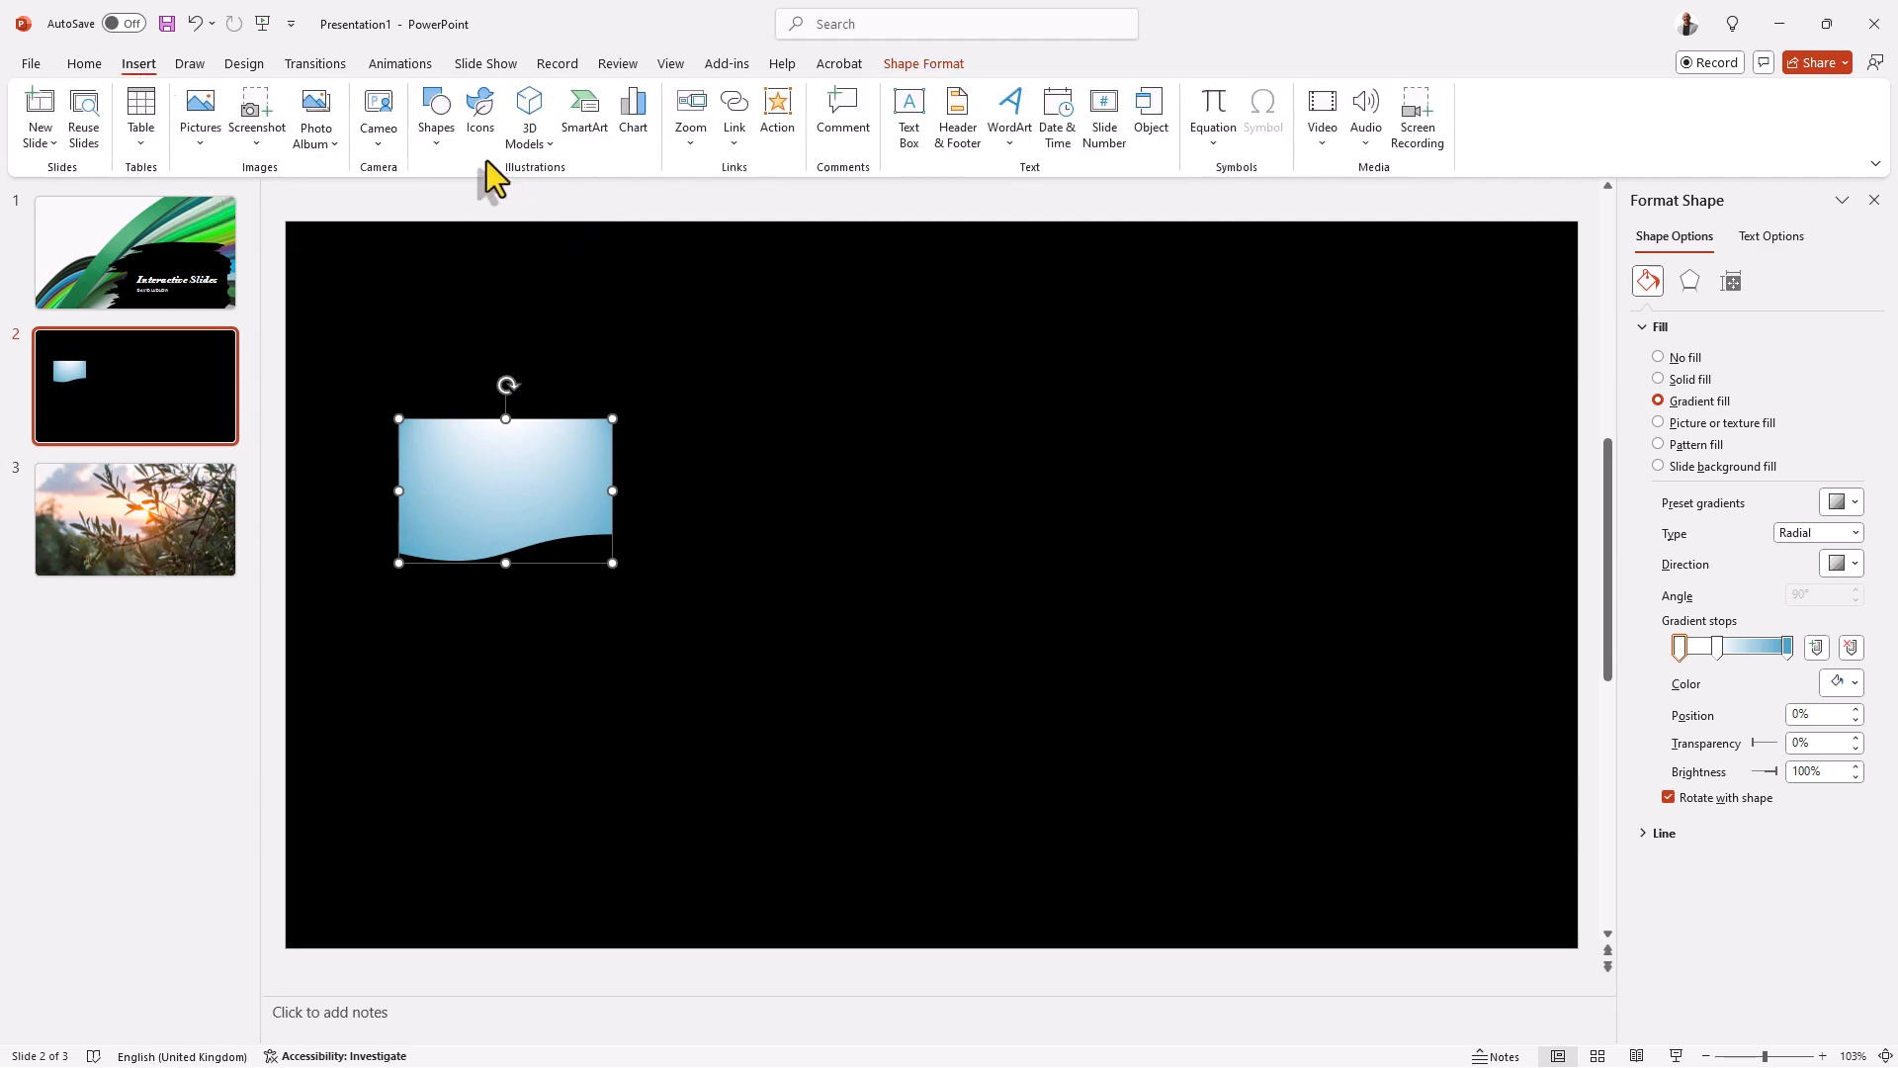
pyautogui.click(436, 138)
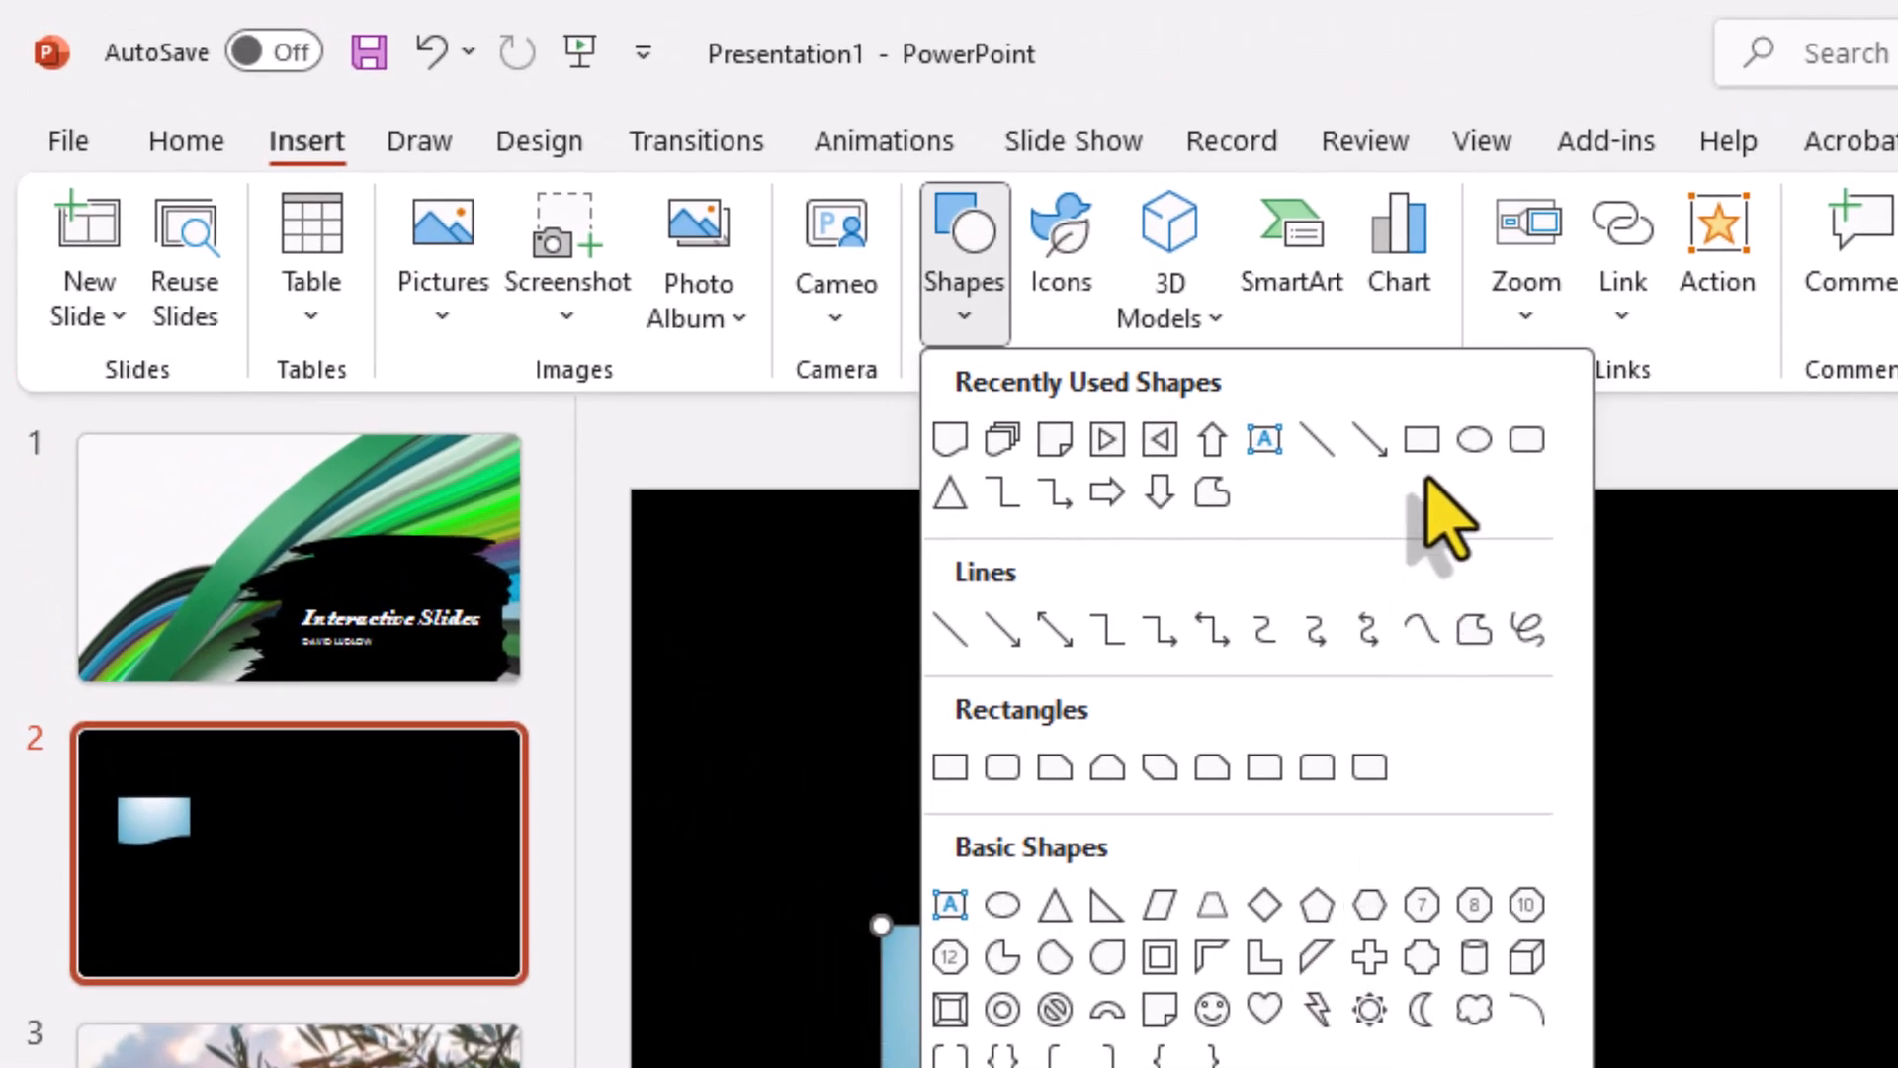
pyautogui.click(1533, 441)
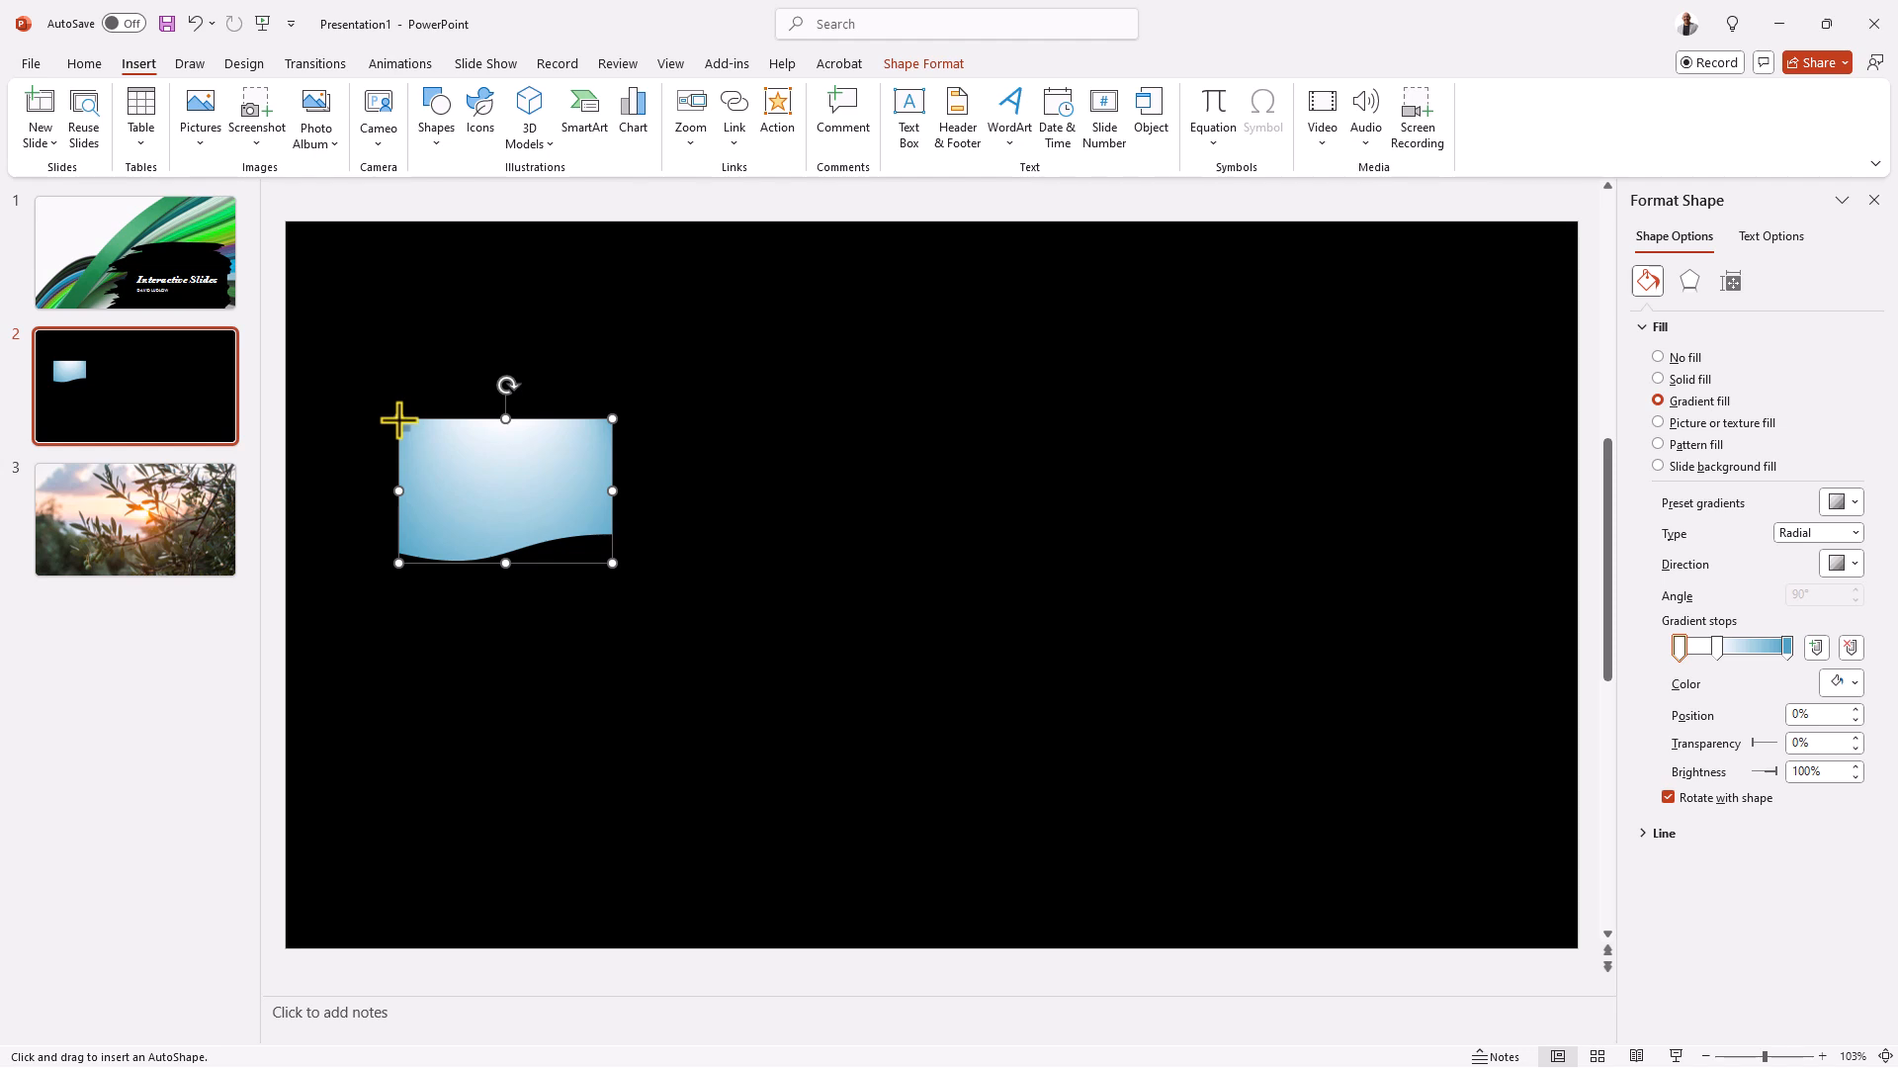
pyautogui.moveTo(398, 419)
pyautogui.mouseDown()
pyautogui.moveTo(593, 903)
pyautogui.moveTo(611, 904)
pyautogui.mouseUp()
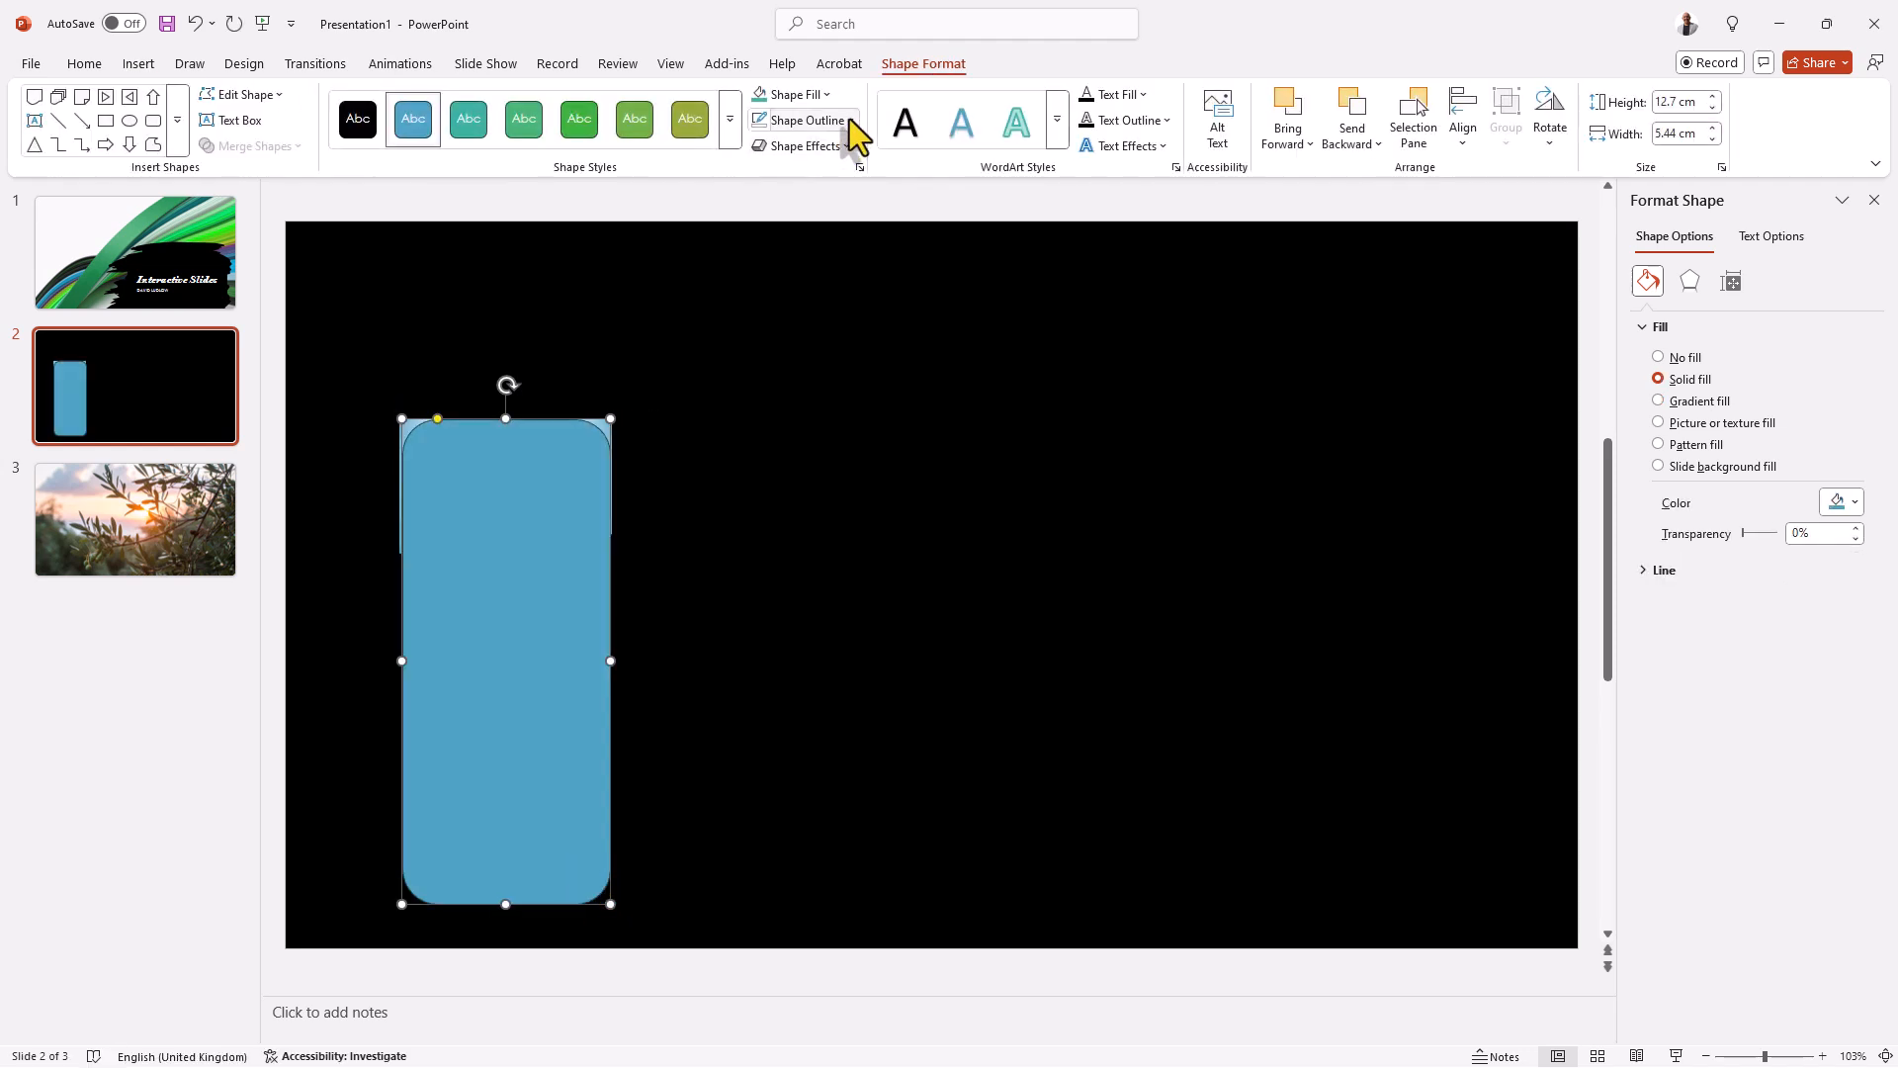
# Remove the rounded rectangle's outline and fill it with solid white.
pyautogui.click(850, 120)
pyautogui.click(815, 453)
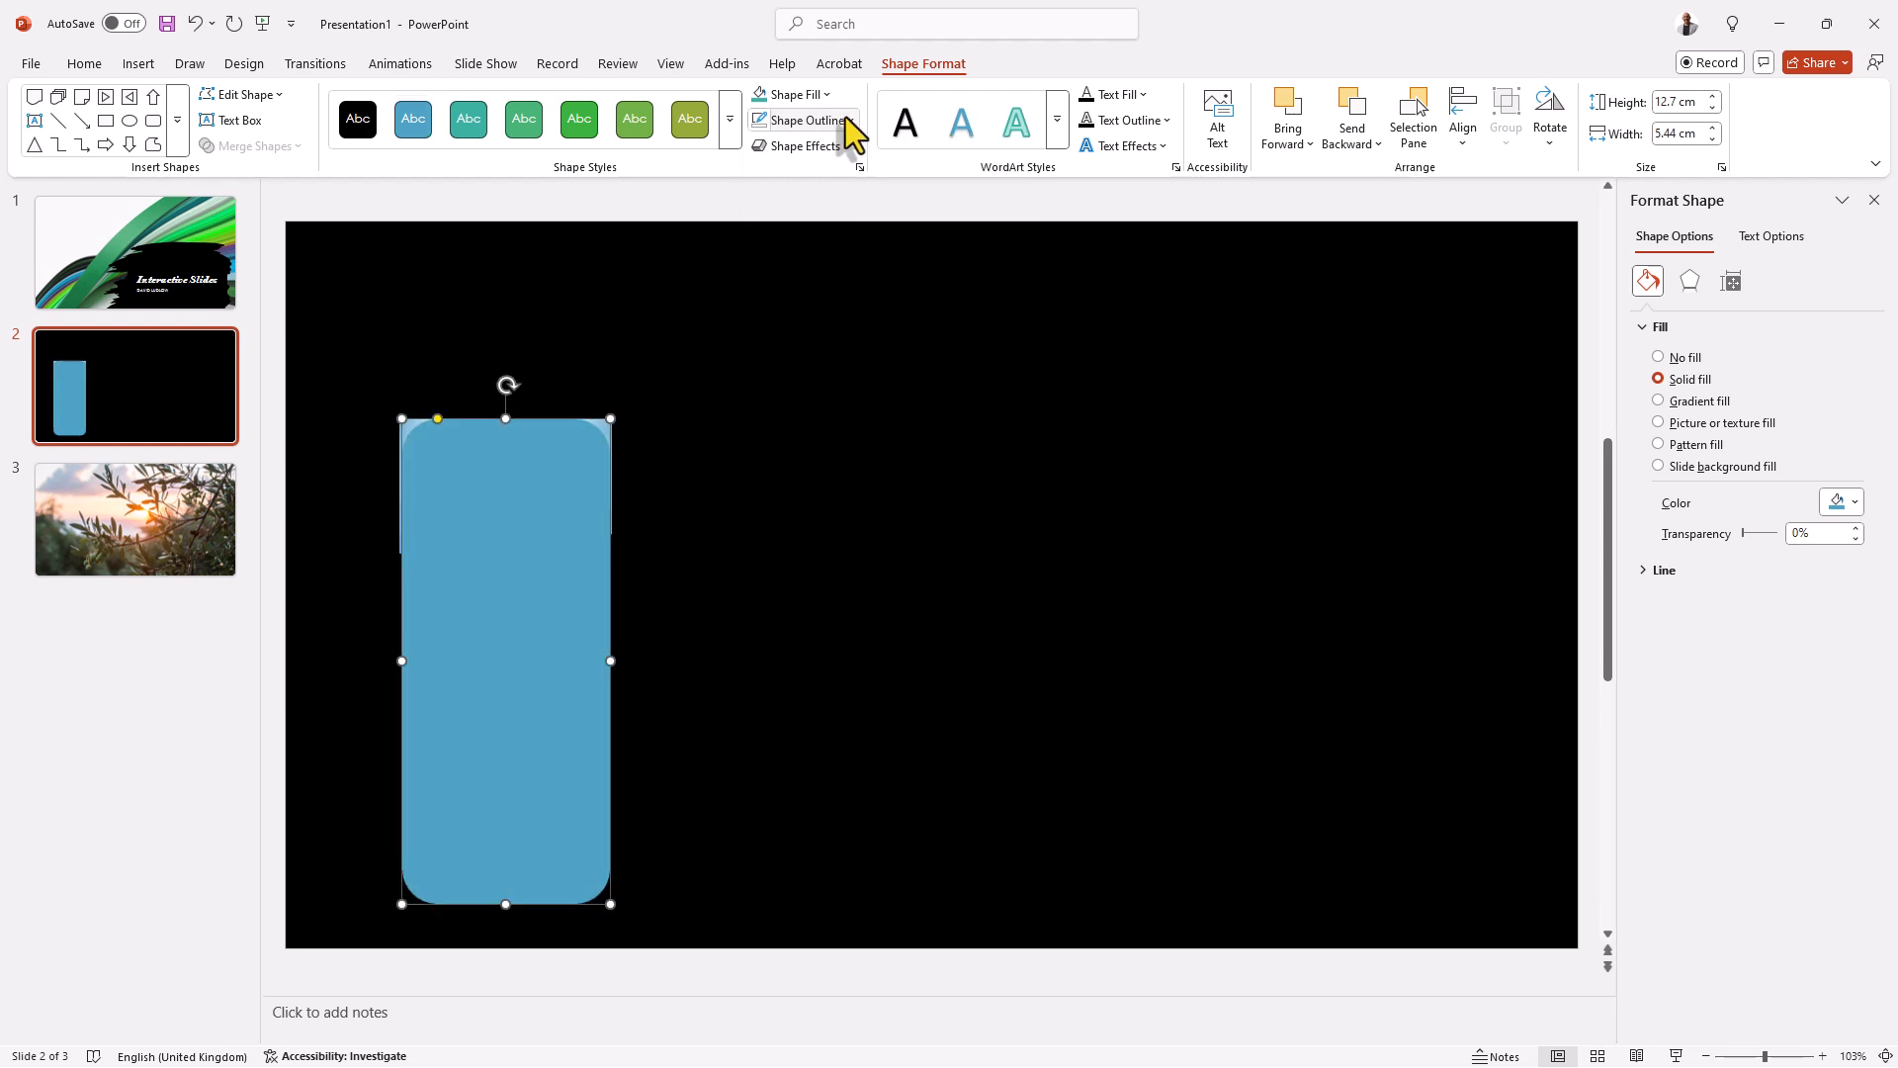
pyautogui.click(819, 95)
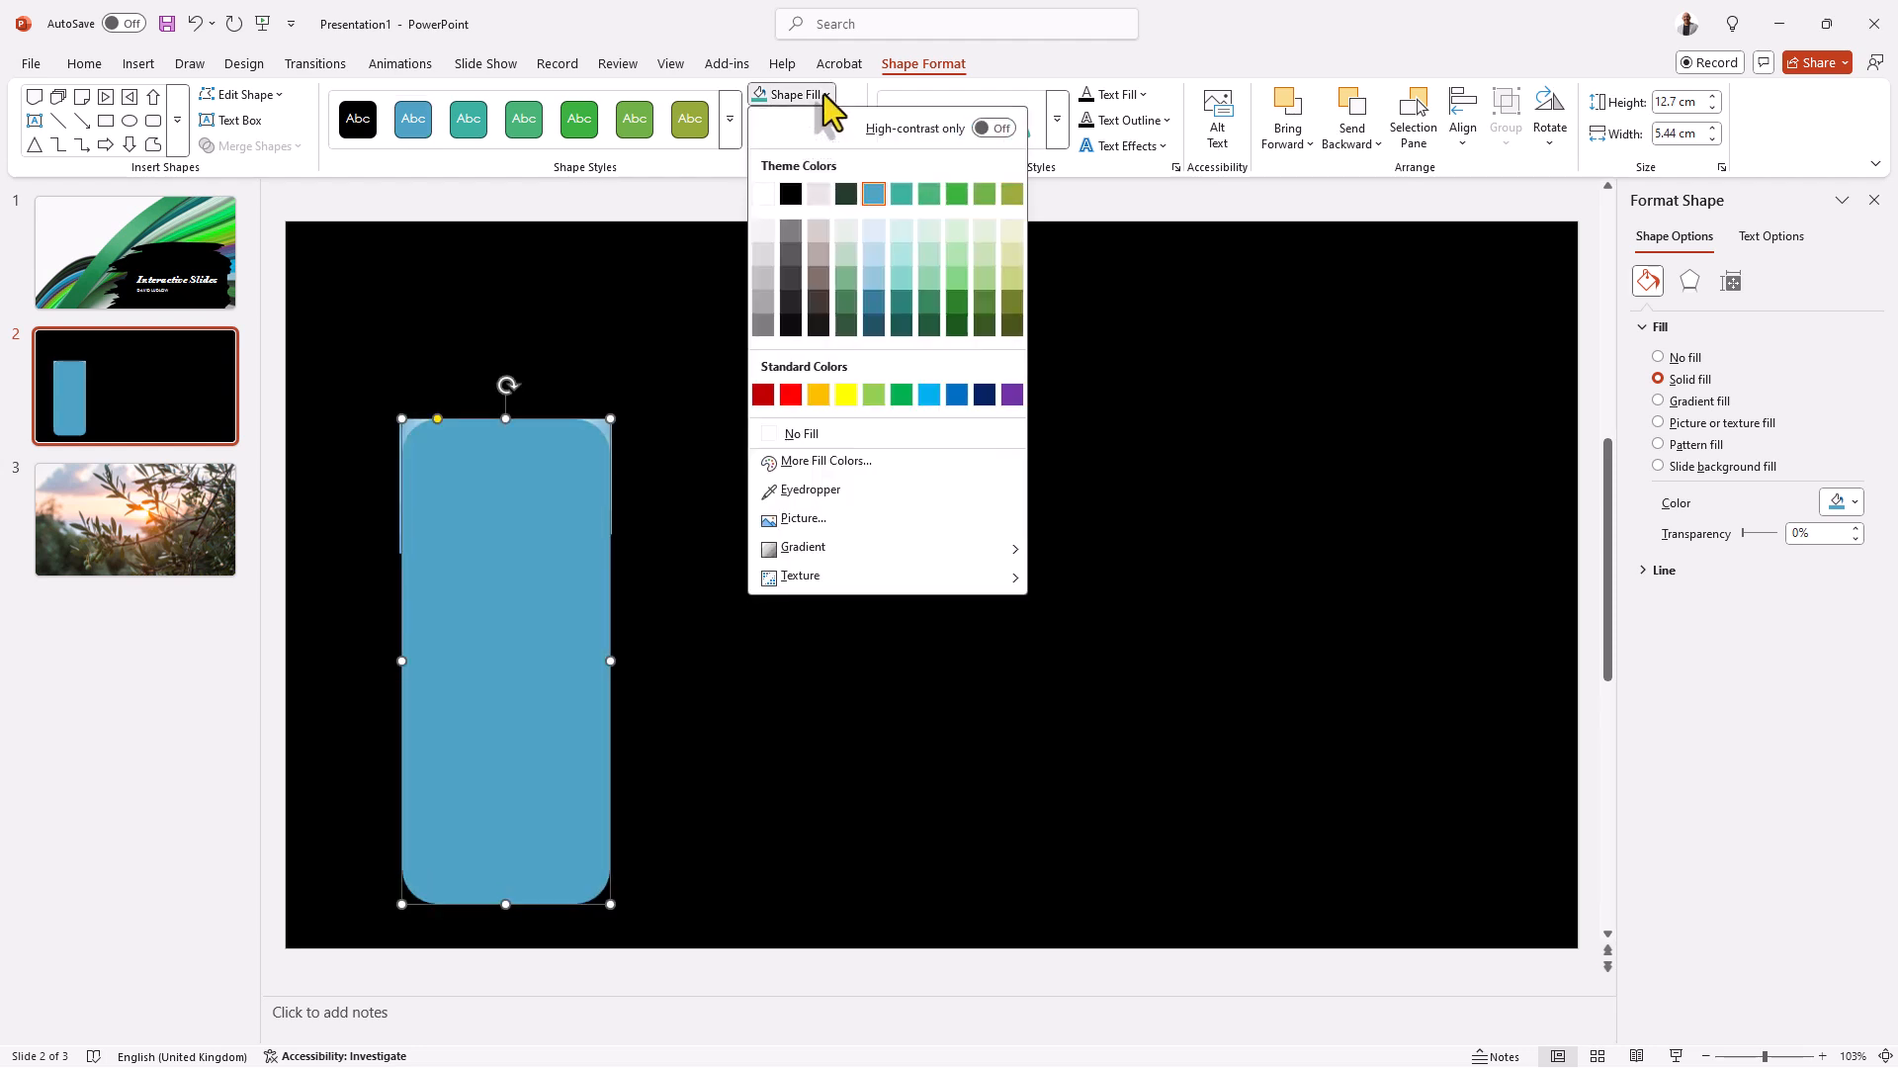
pyautogui.click(763, 196)
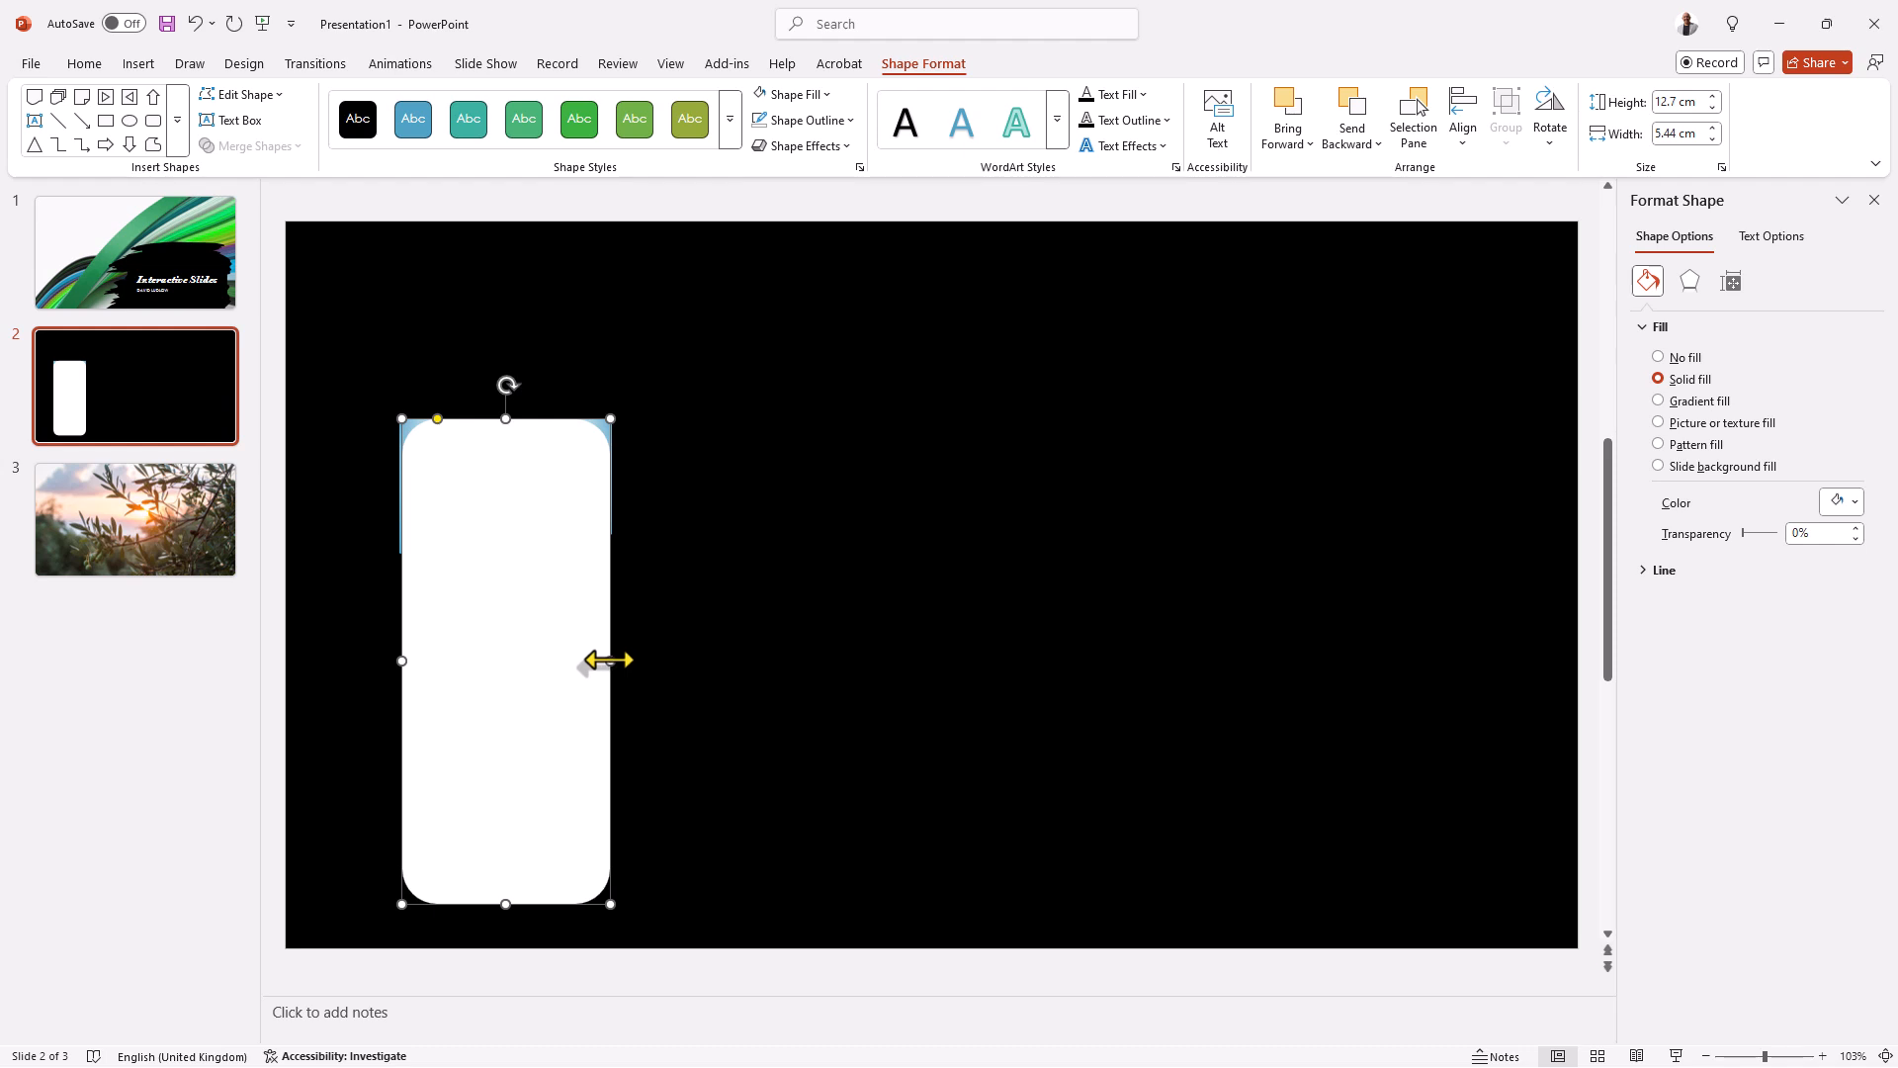
# Widen the white rounded rectangle to 5.57 cm so both side edges line up with the wavy shape.
pyautogui.moveTo(609, 661); pyautogui.dragTo(605, 664)
pyautogui.moveTo(401, 665); pyautogui.dragTo(398, 662)
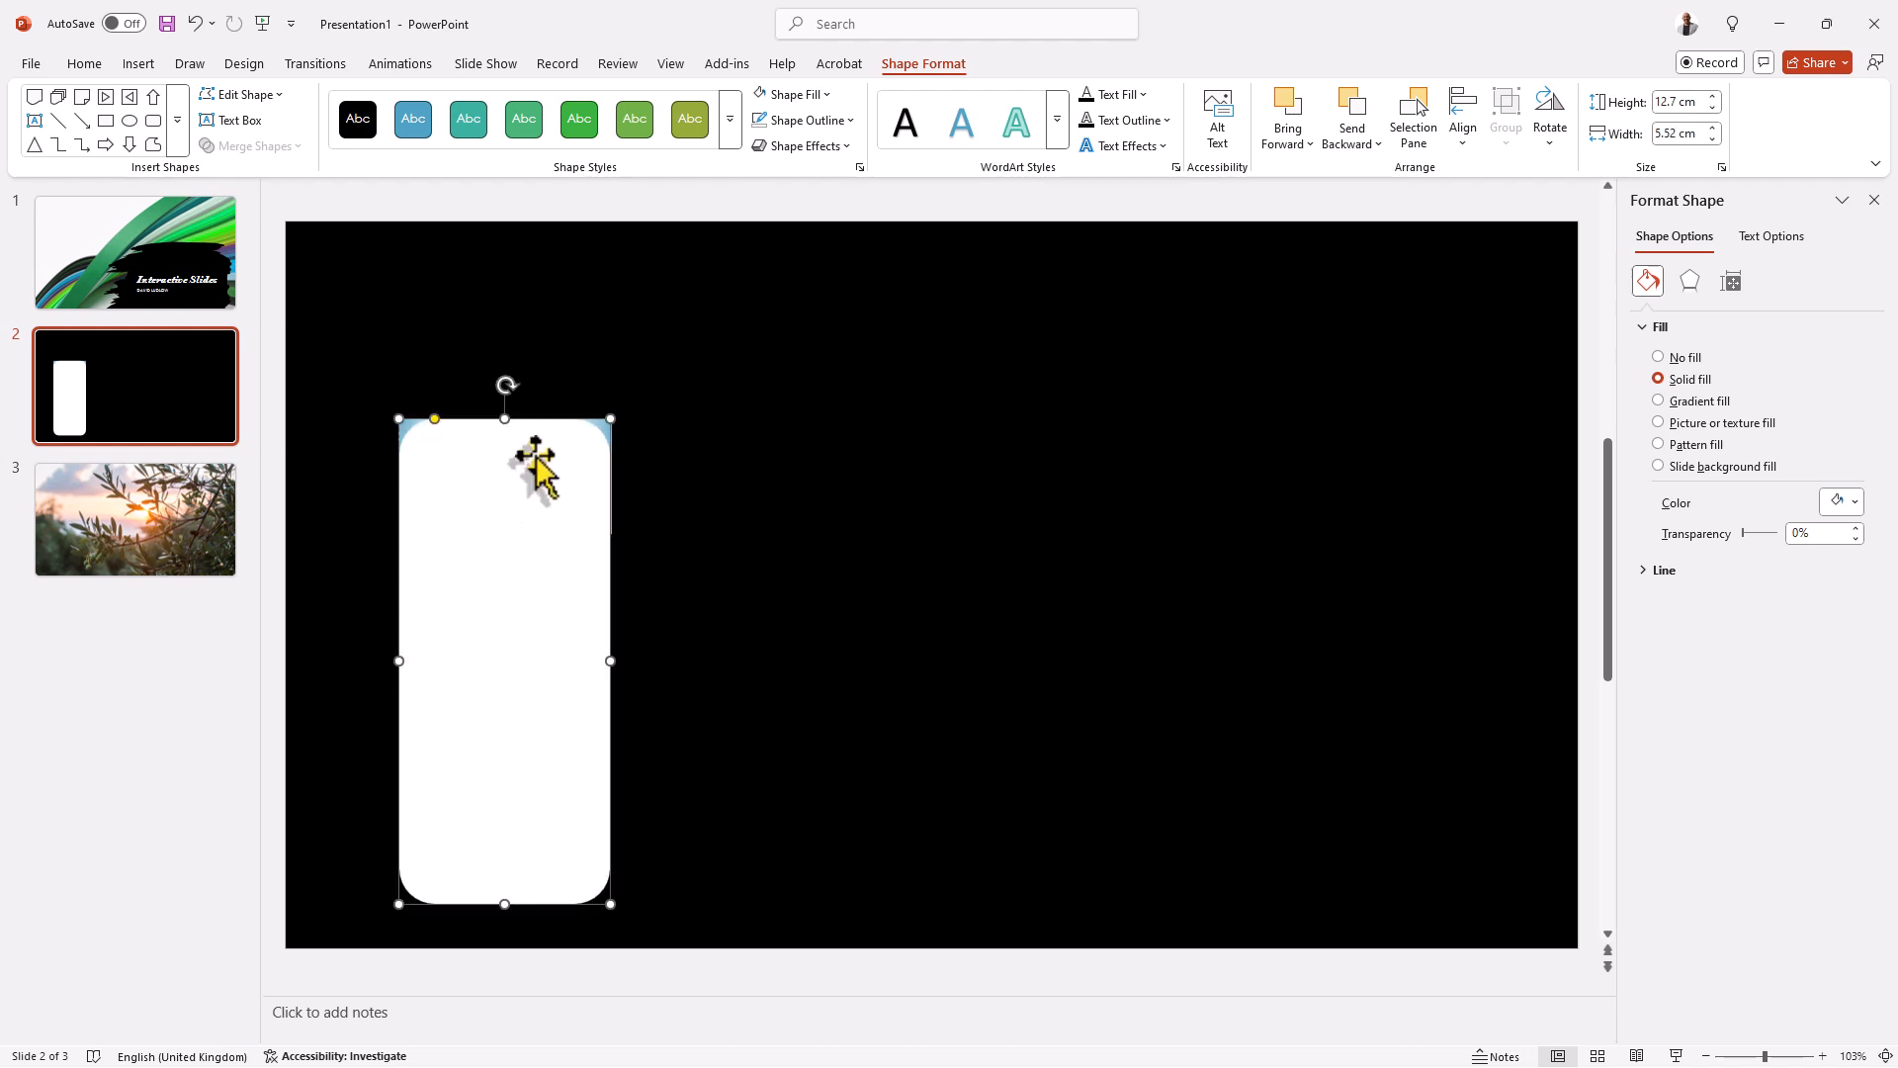
pyautogui.moveTo(610, 660); pyautogui.dragTo(612, 660)
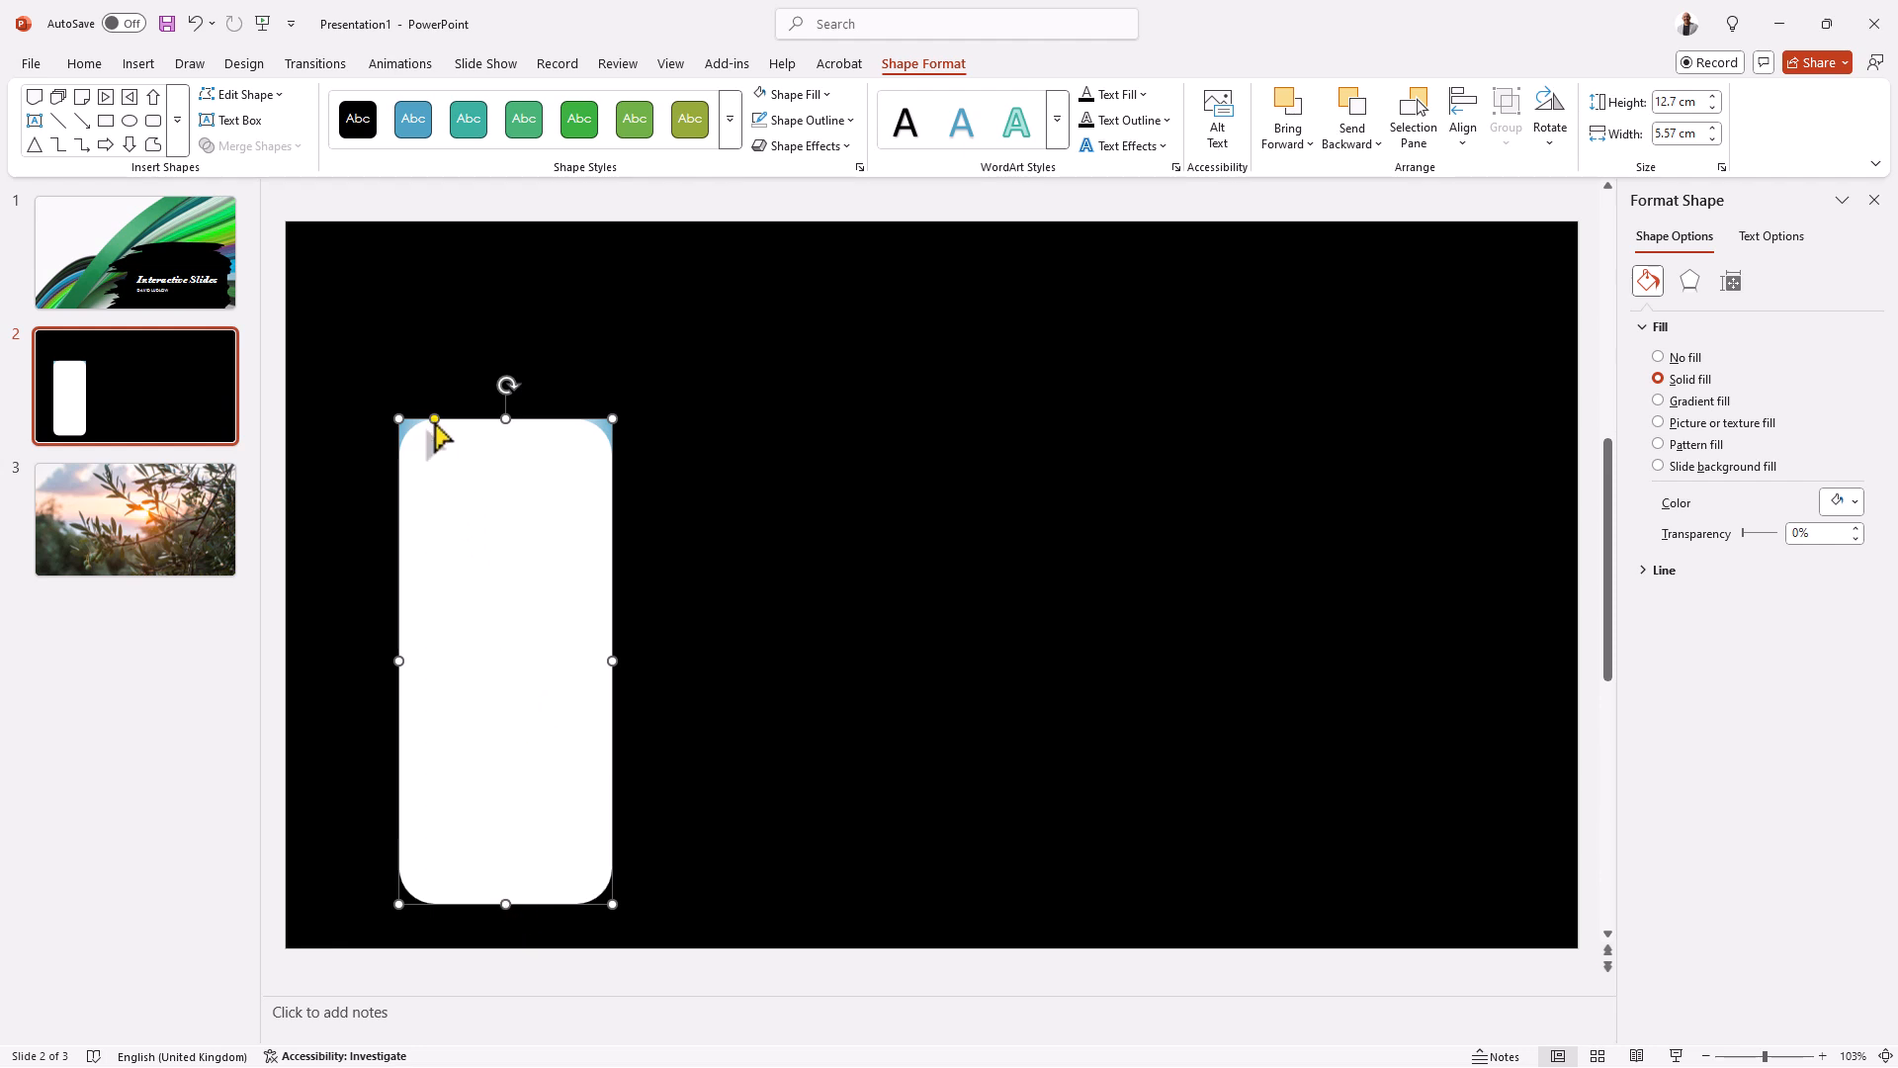
# Slightly reduce the white rectangle's corner rounding and send it to the back, behind the wavy shape.
pyautogui.moveTo(435, 420); pyautogui.dragTo(425, 420)
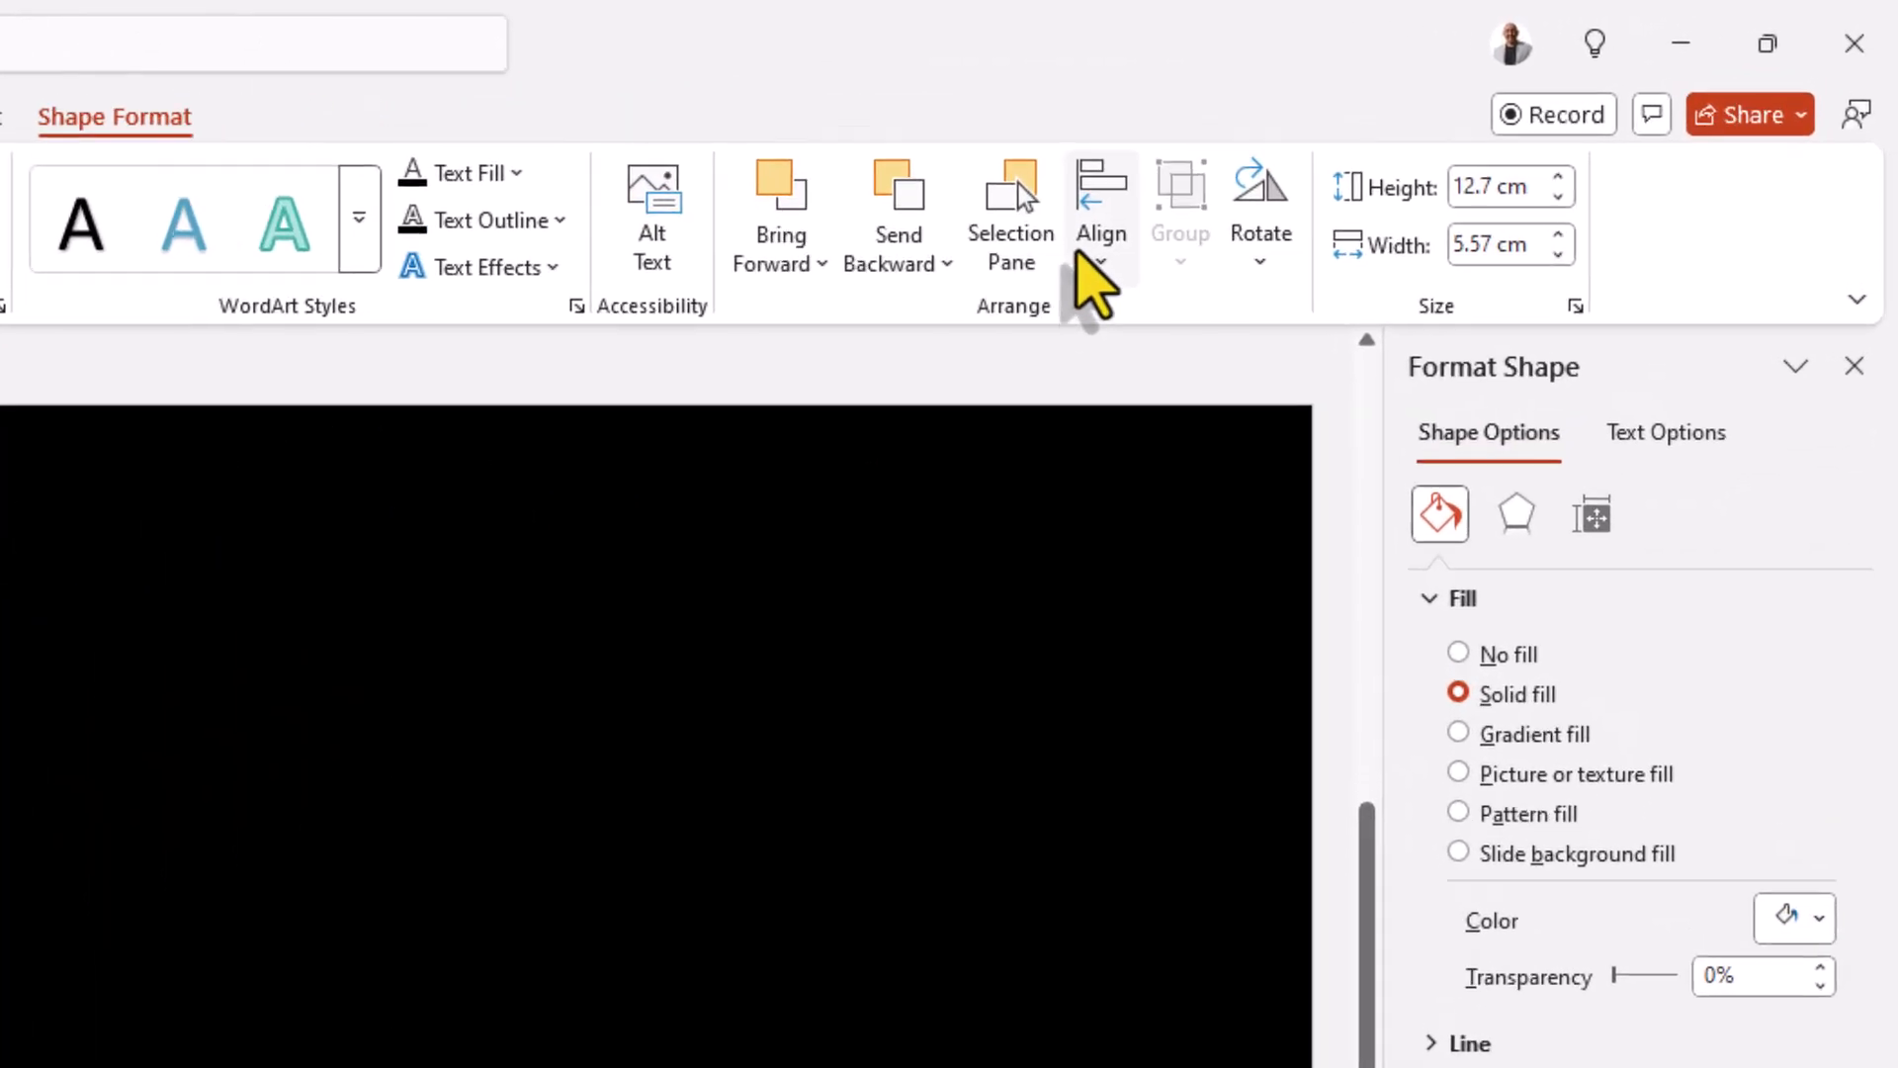
pyautogui.click(868, 280)
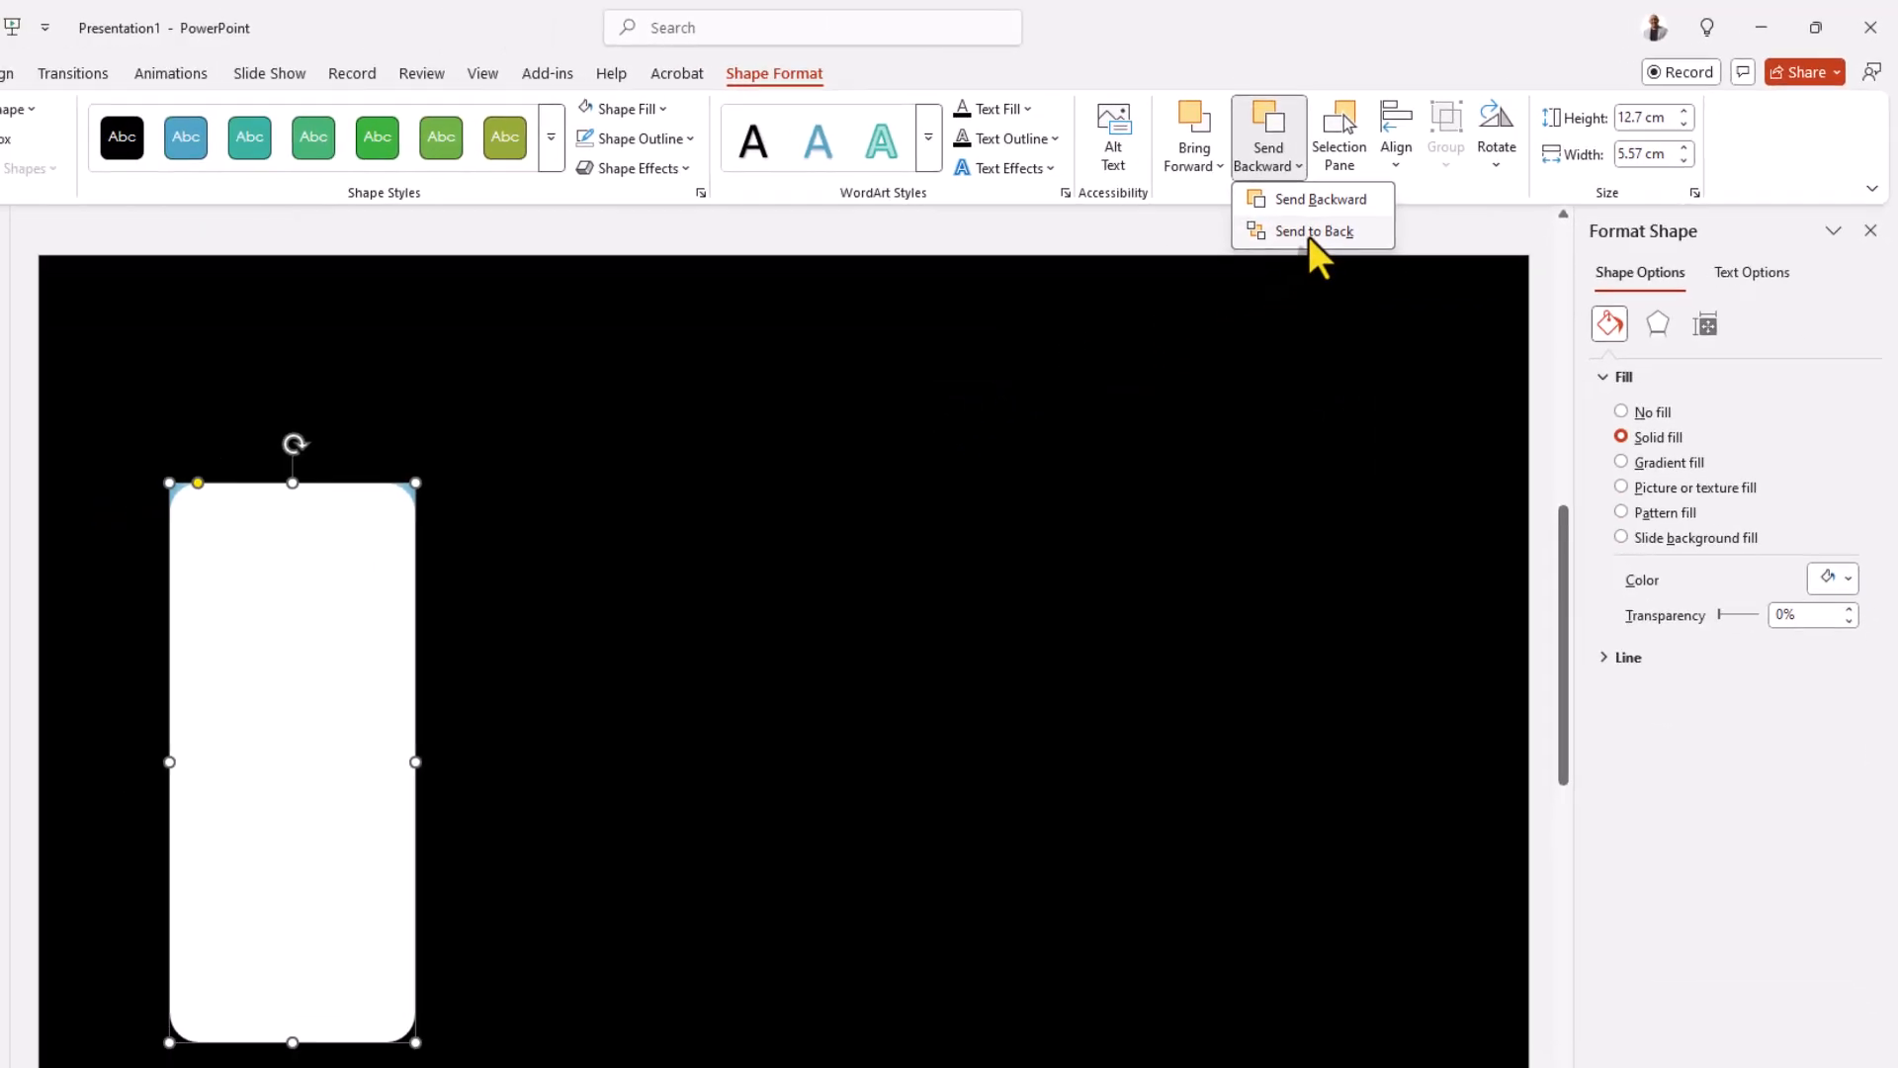
pyautogui.click(998, 378)
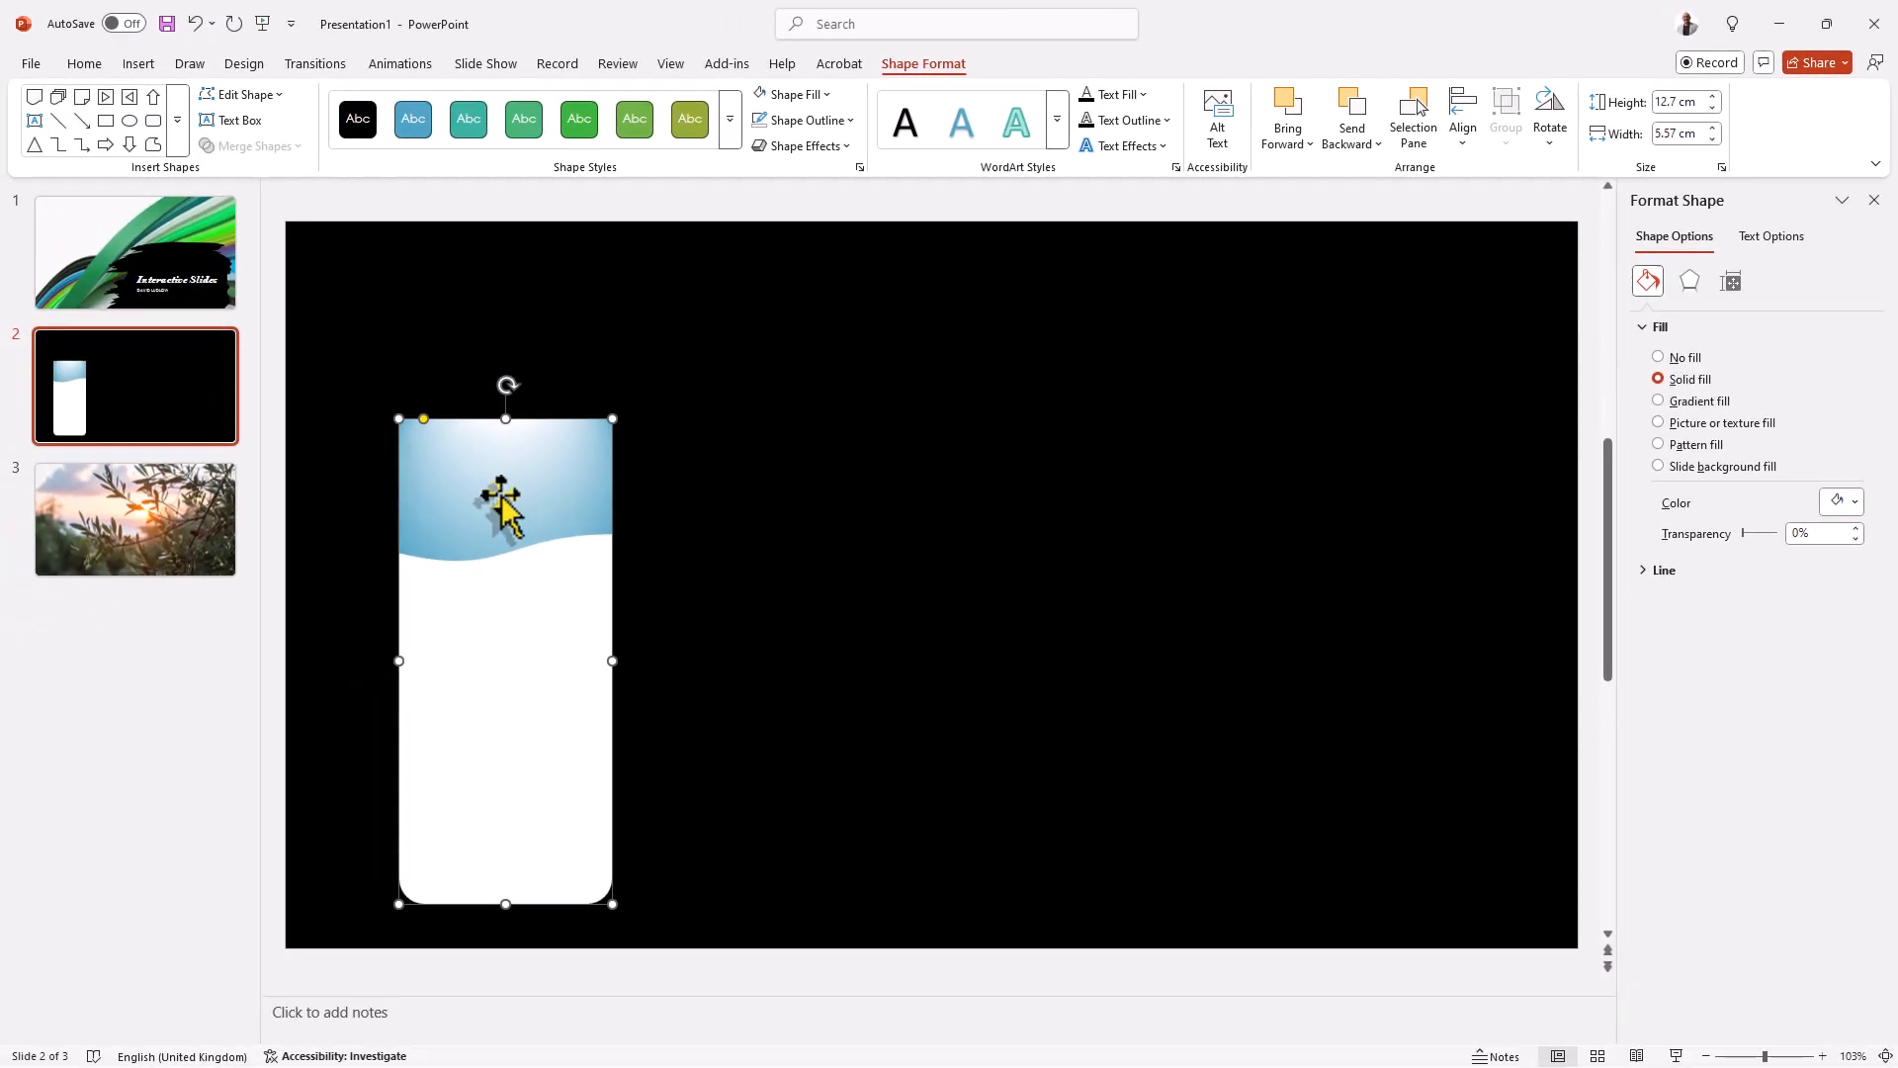
# Add the text "Topic 1" to the blue wavy shape and colour it black.
pyautogui.click(501, 498)
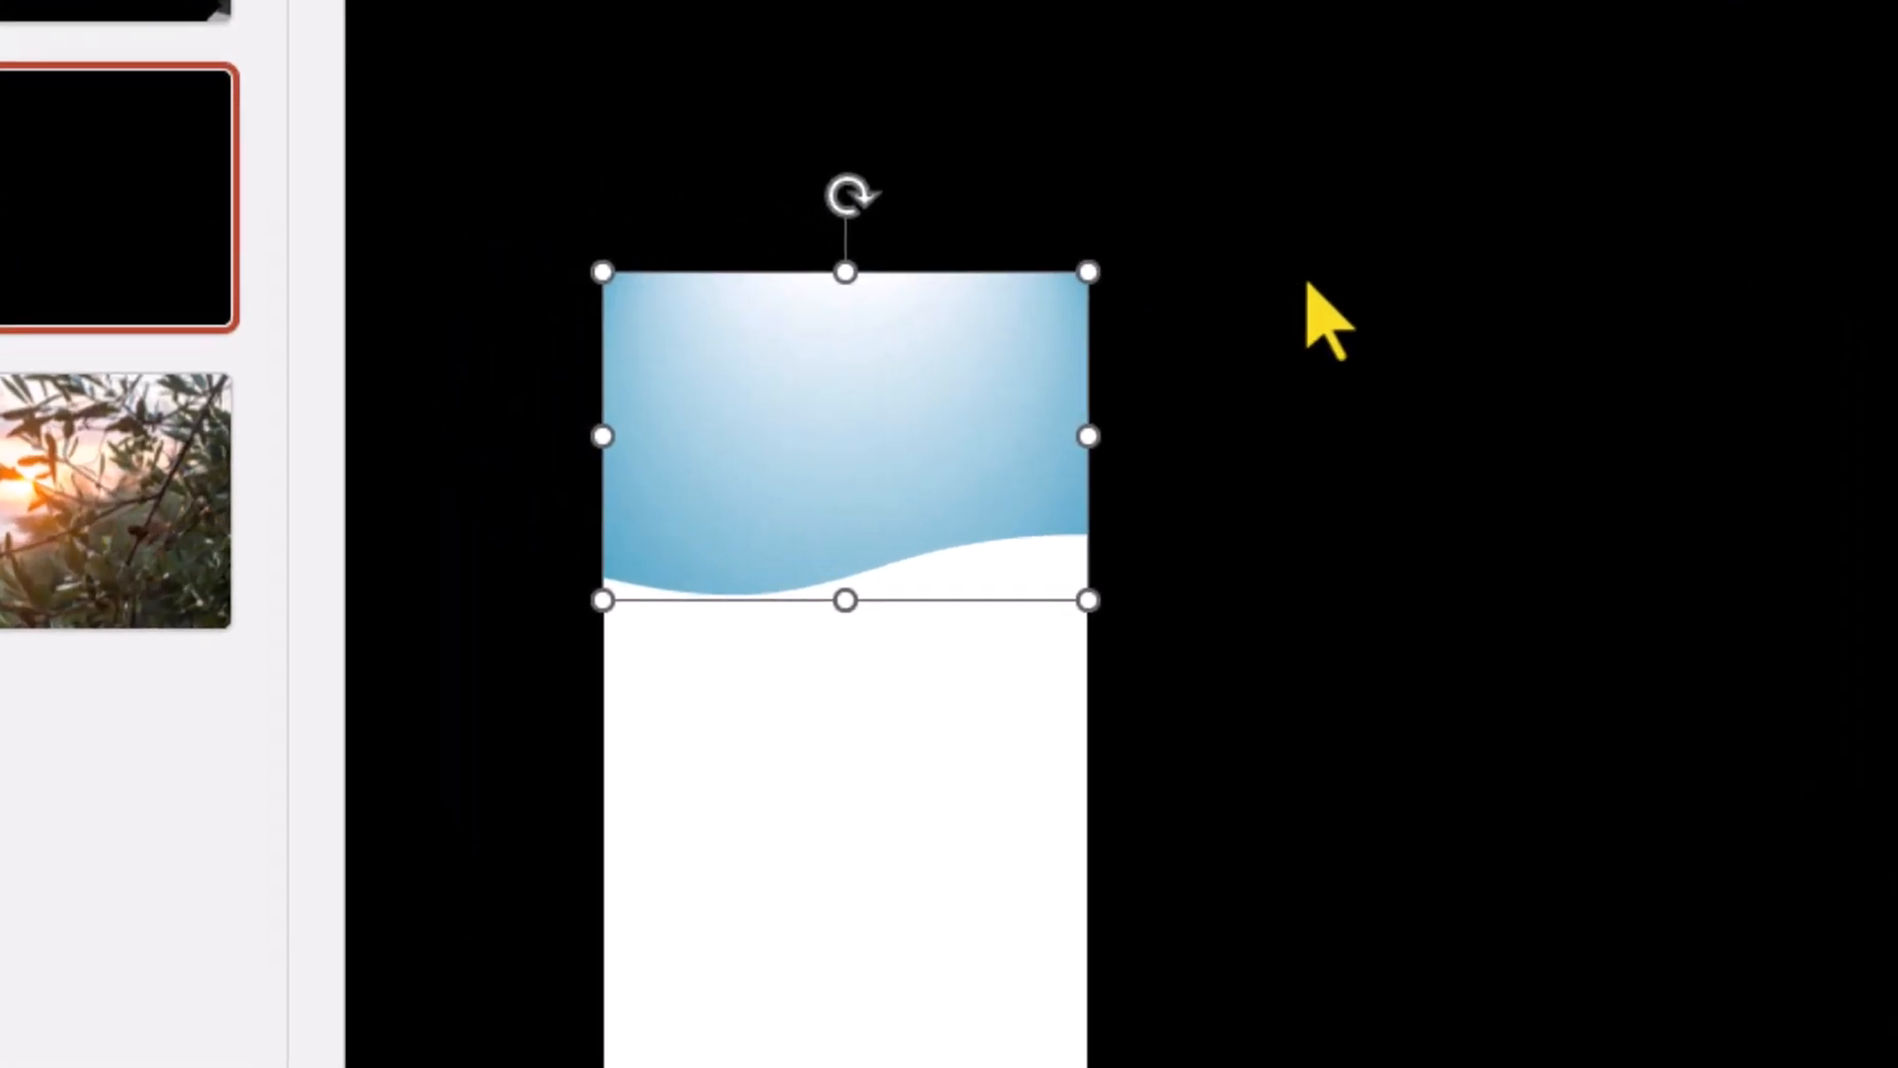
pyautogui.write('opic')
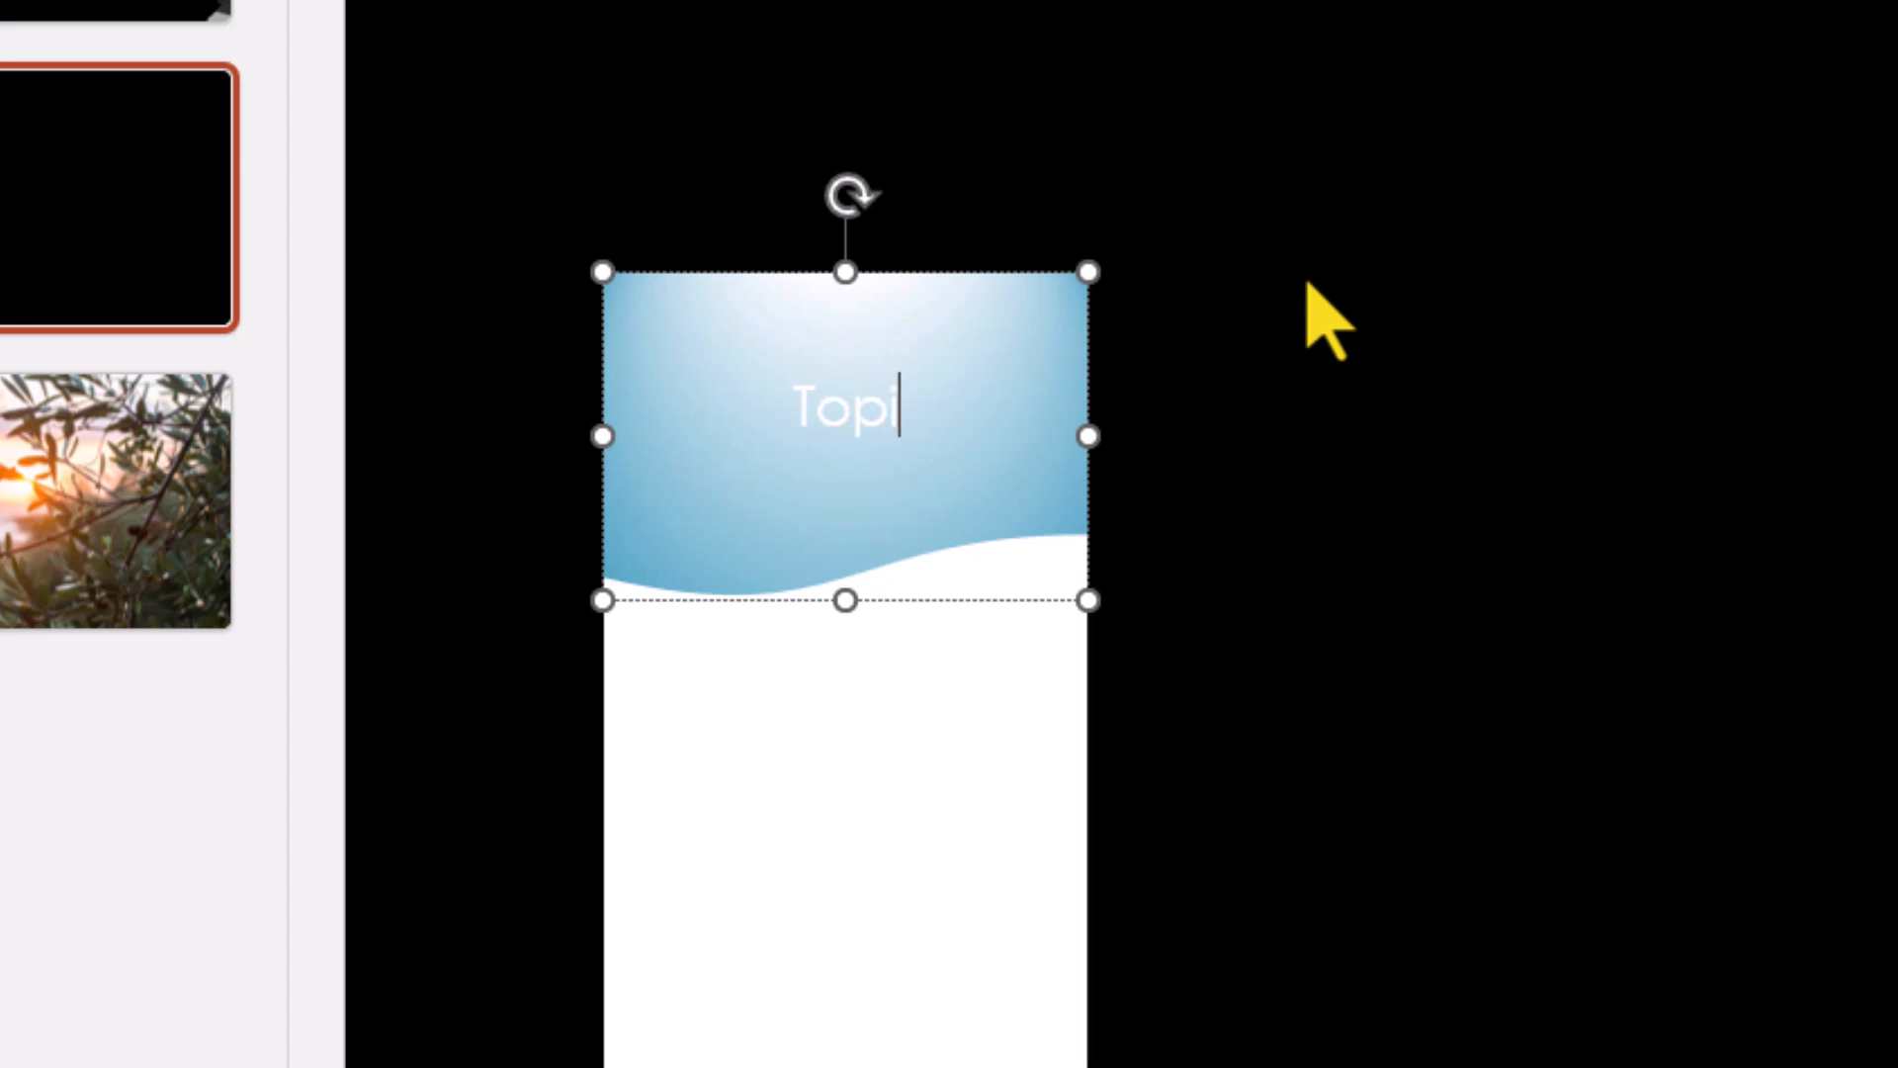
pyautogui.write(' 1')
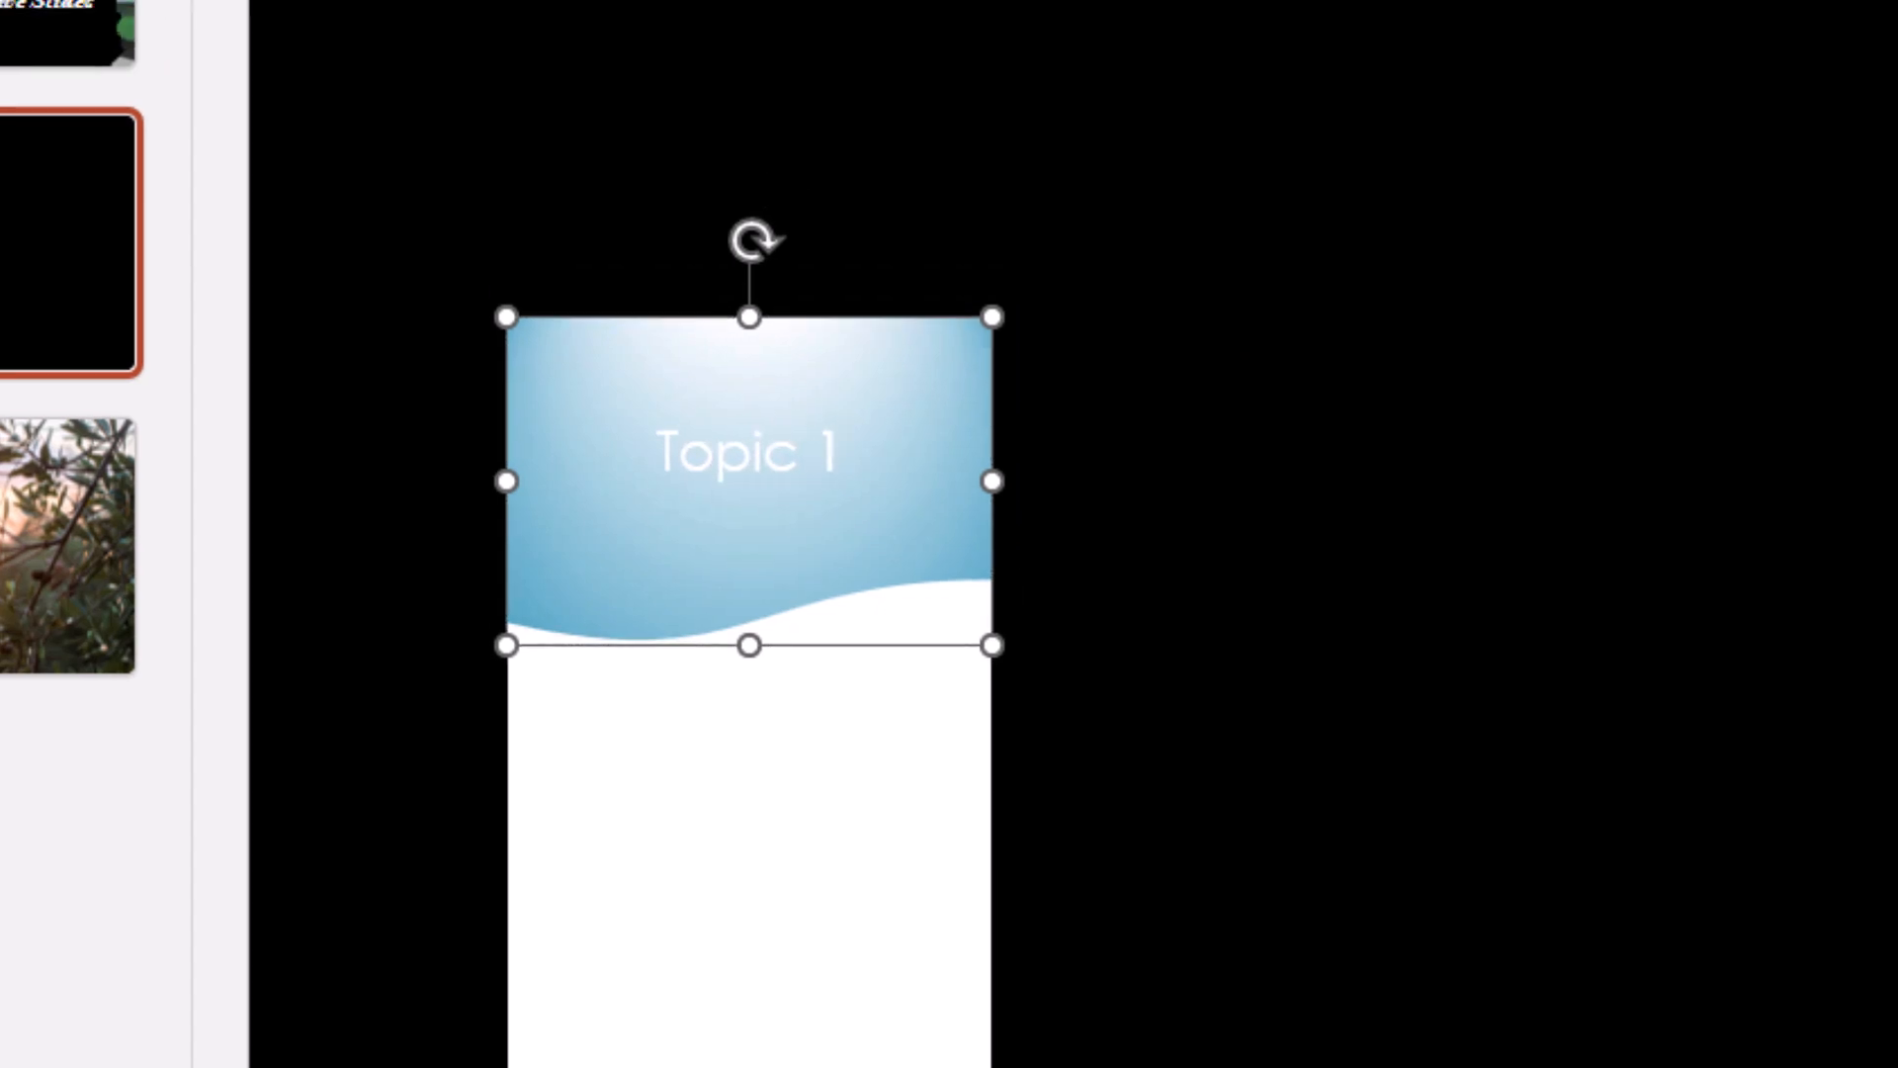
pyautogui.click(820, 214)
pyautogui.click(784, 442)
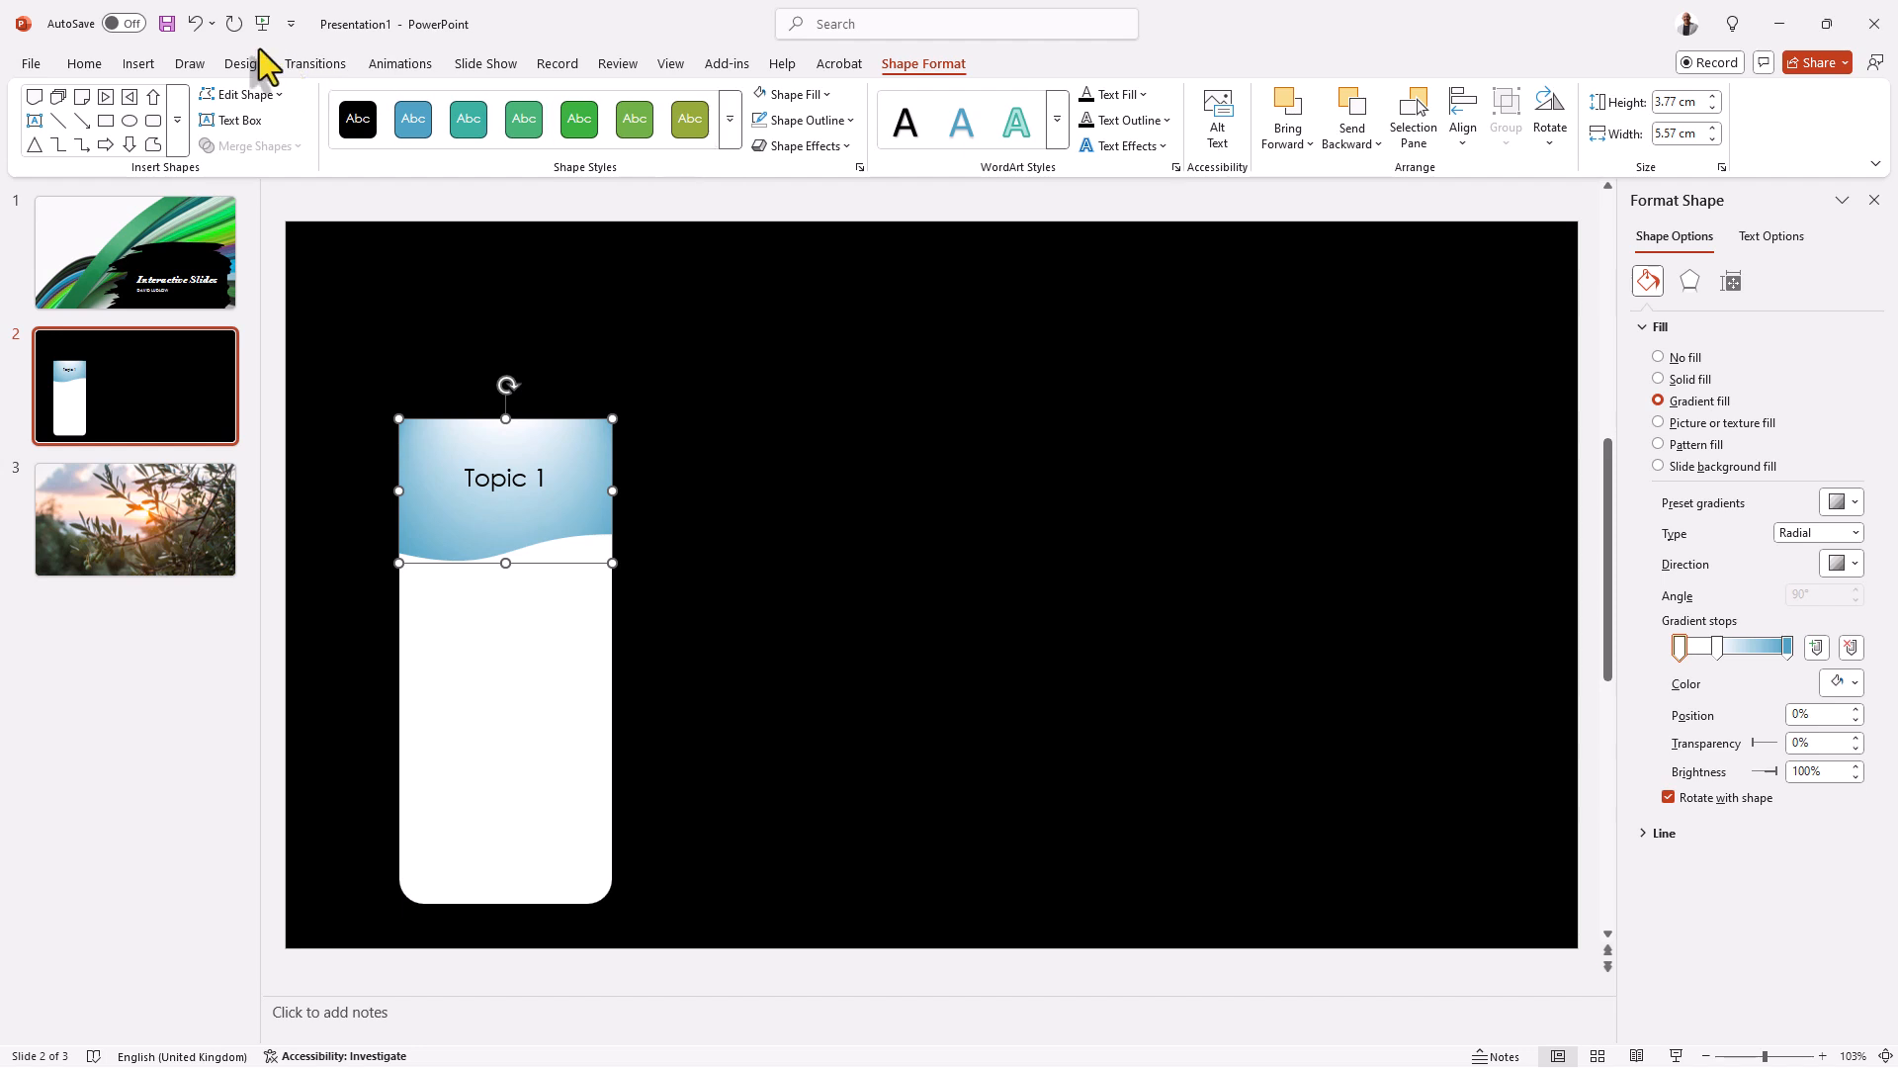
# Enlarge the "Topic 1" text to 28 pt and make it bold.
pyautogui.click(86, 67)
pyautogui.click(538, 103)
pyautogui.click(539, 103)
pyautogui.click(539, 102)
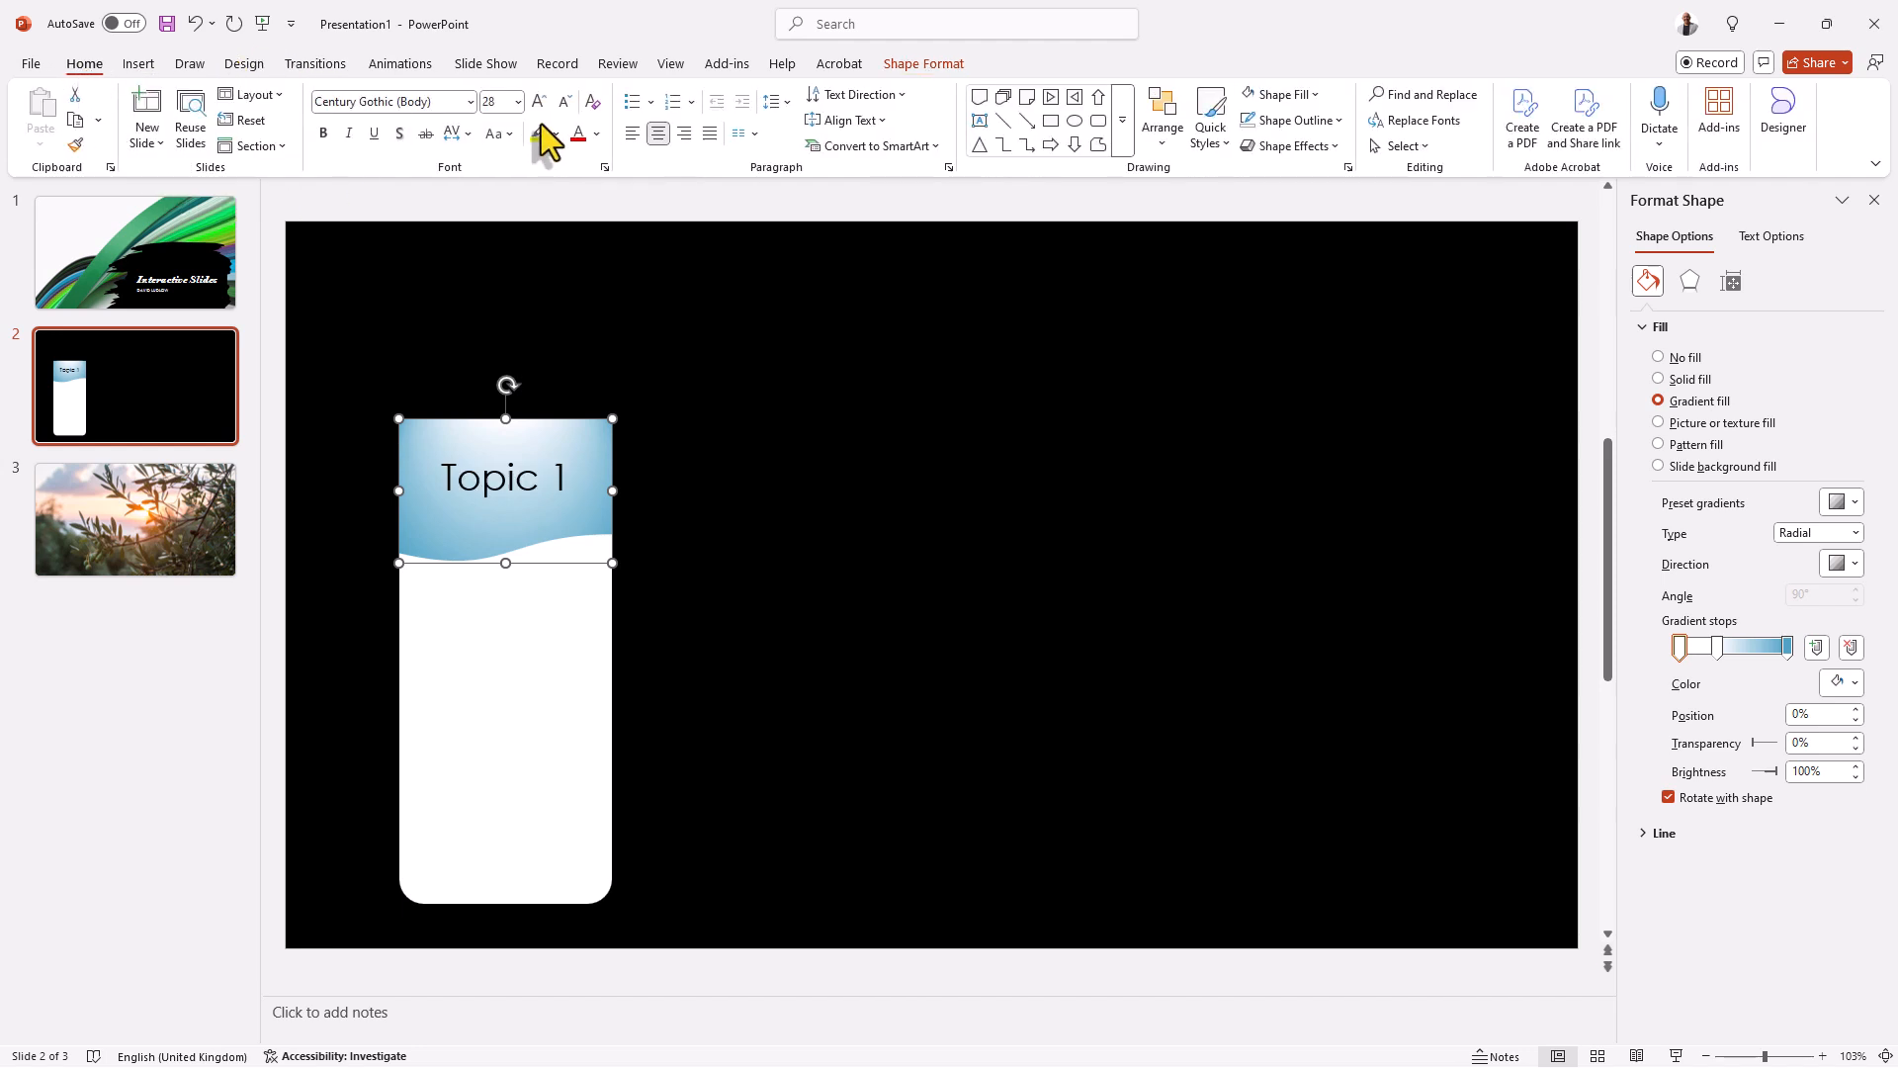
pyautogui.click(325, 135)
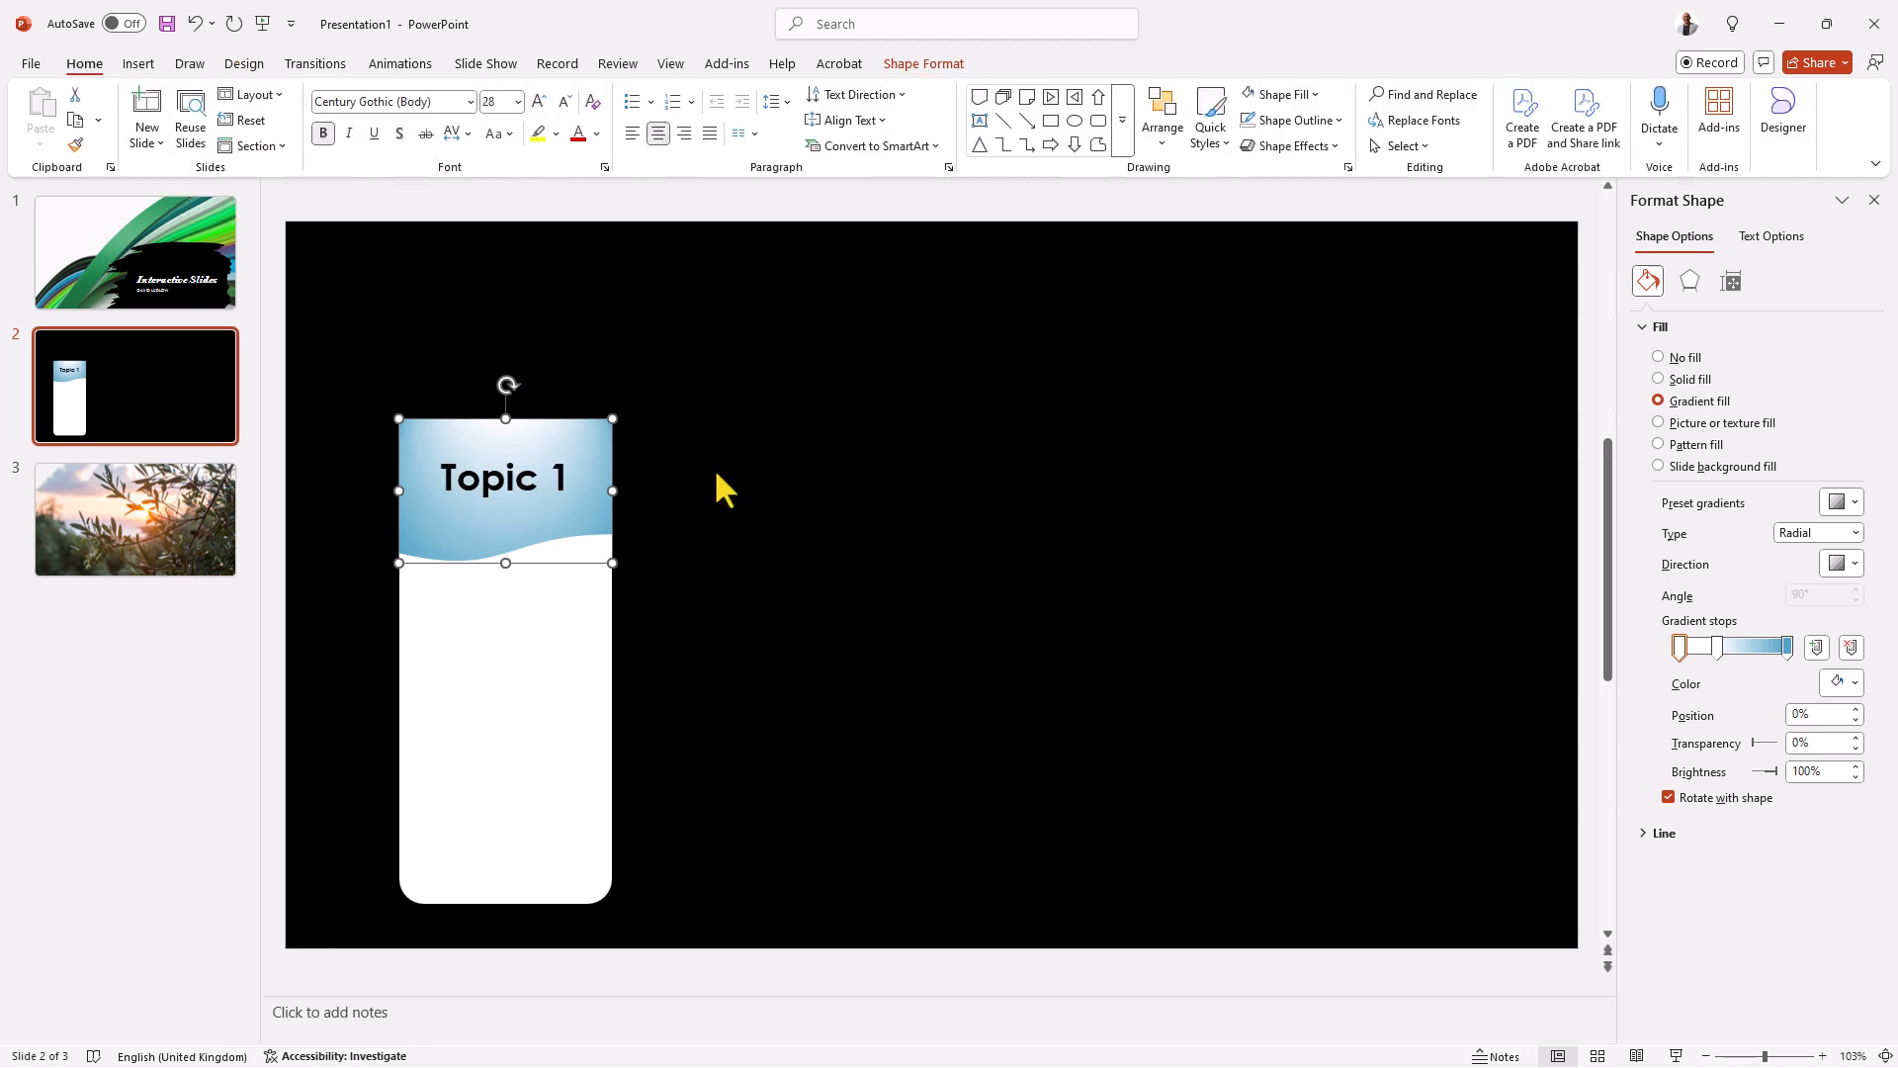
# Insert a text box reading "New Staff" on the white card just below the blue wavy header.
pyautogui.click(523, 648)
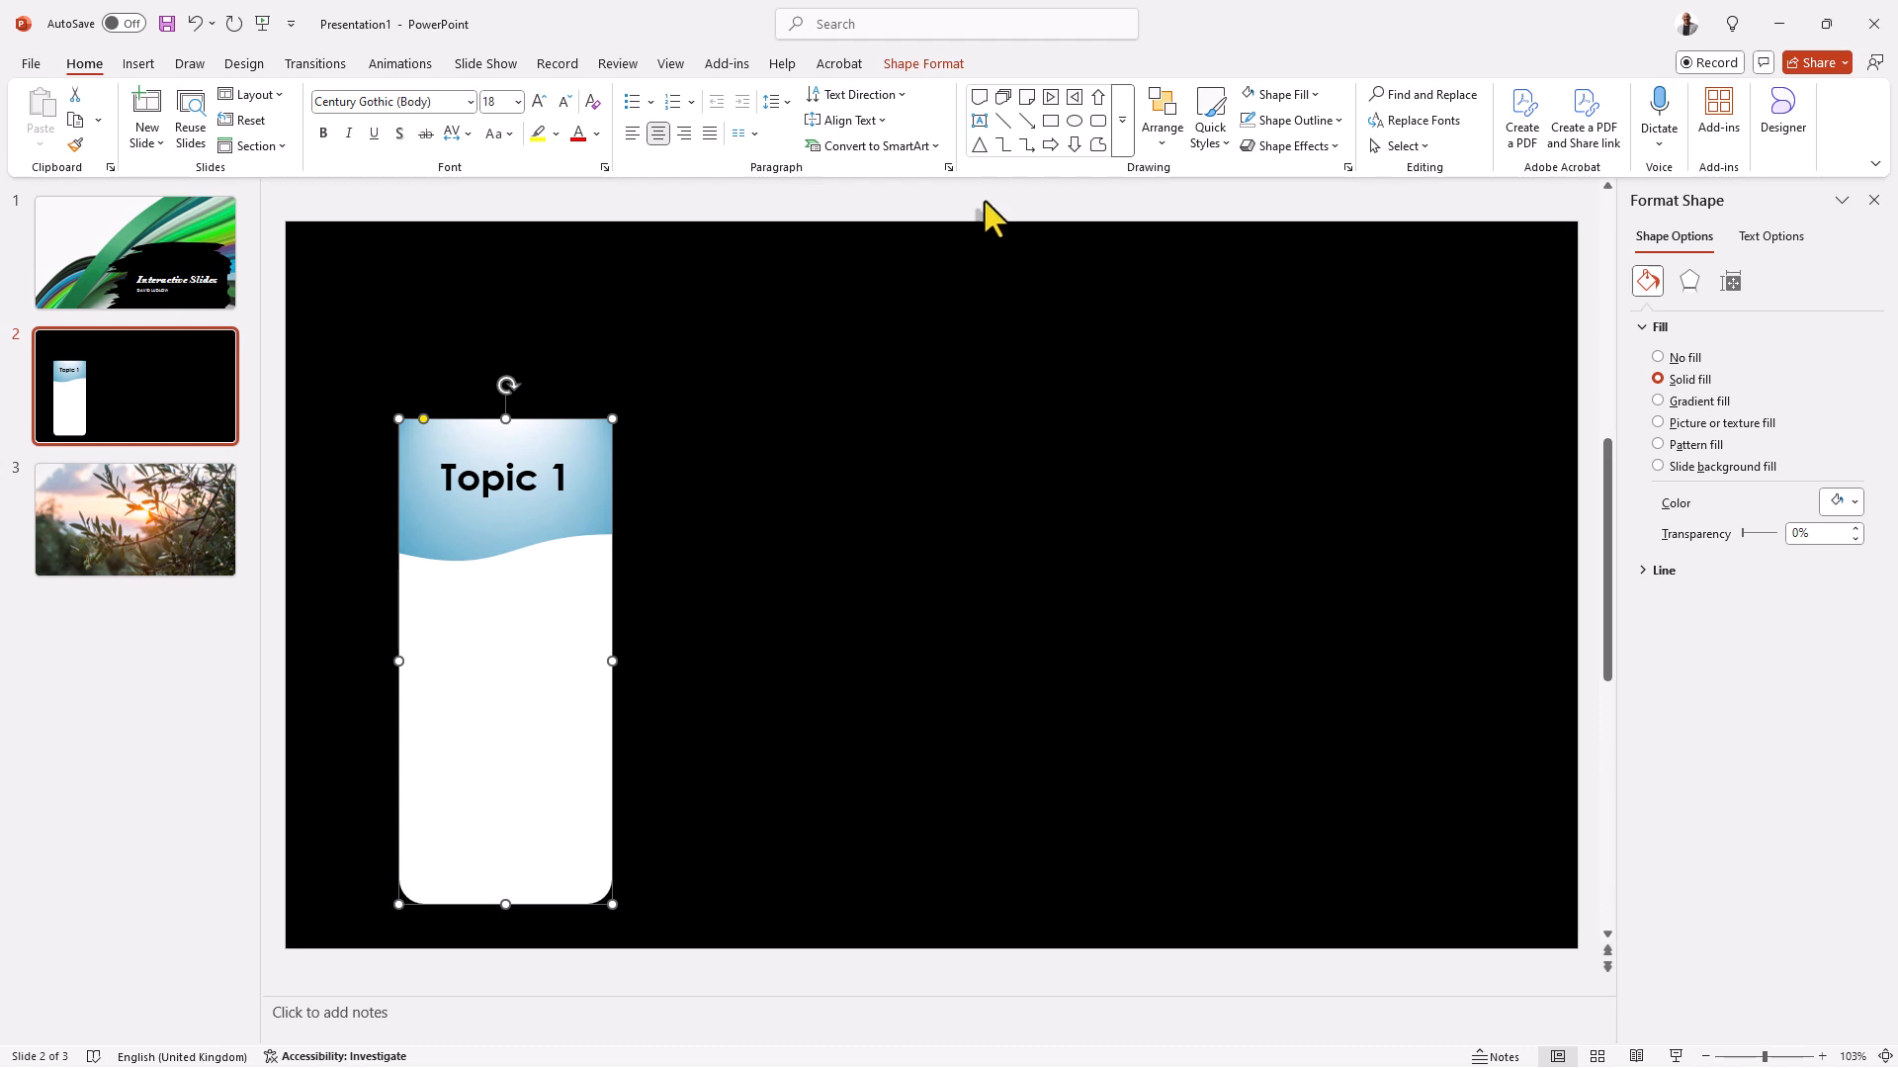
pyautogui.click(979, 122)
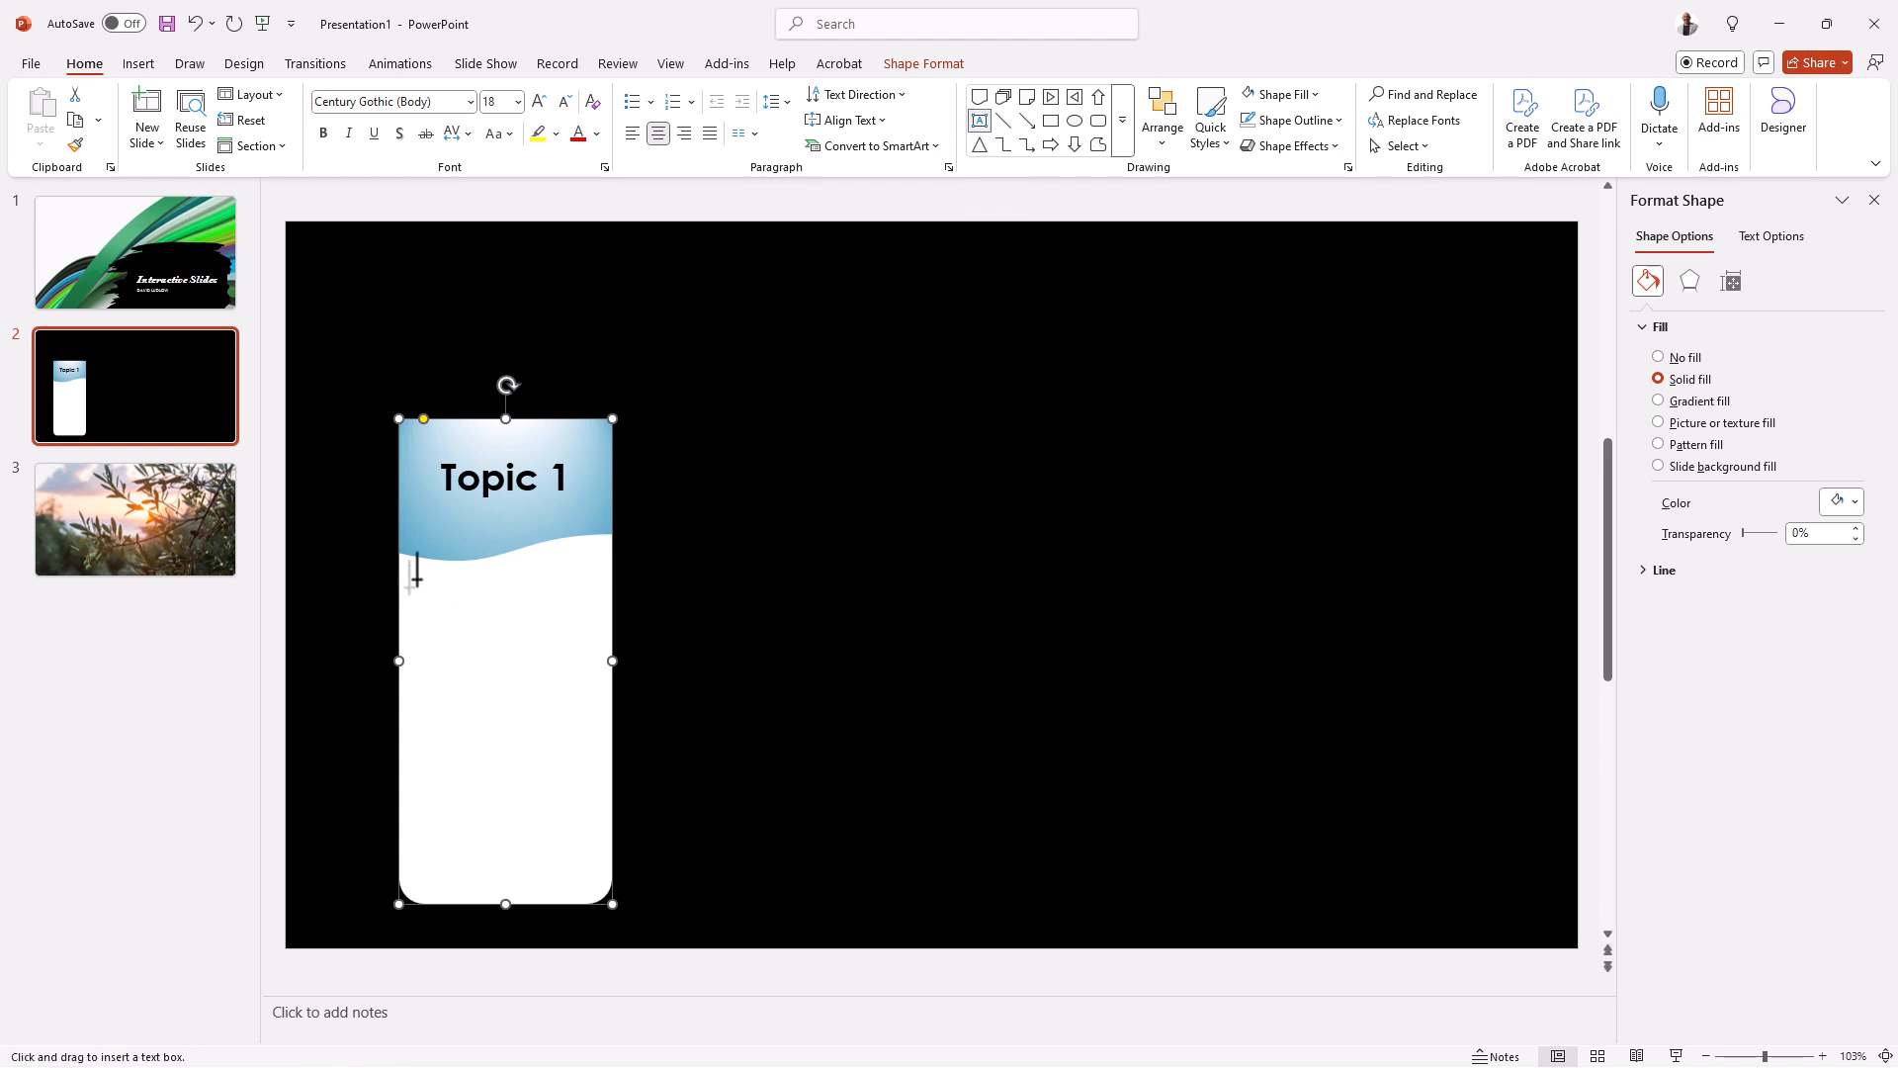
pyautogui.moveTo(419, 585); pyautogui.dragTo(596, 629)
pyautogui.write('New Staff')
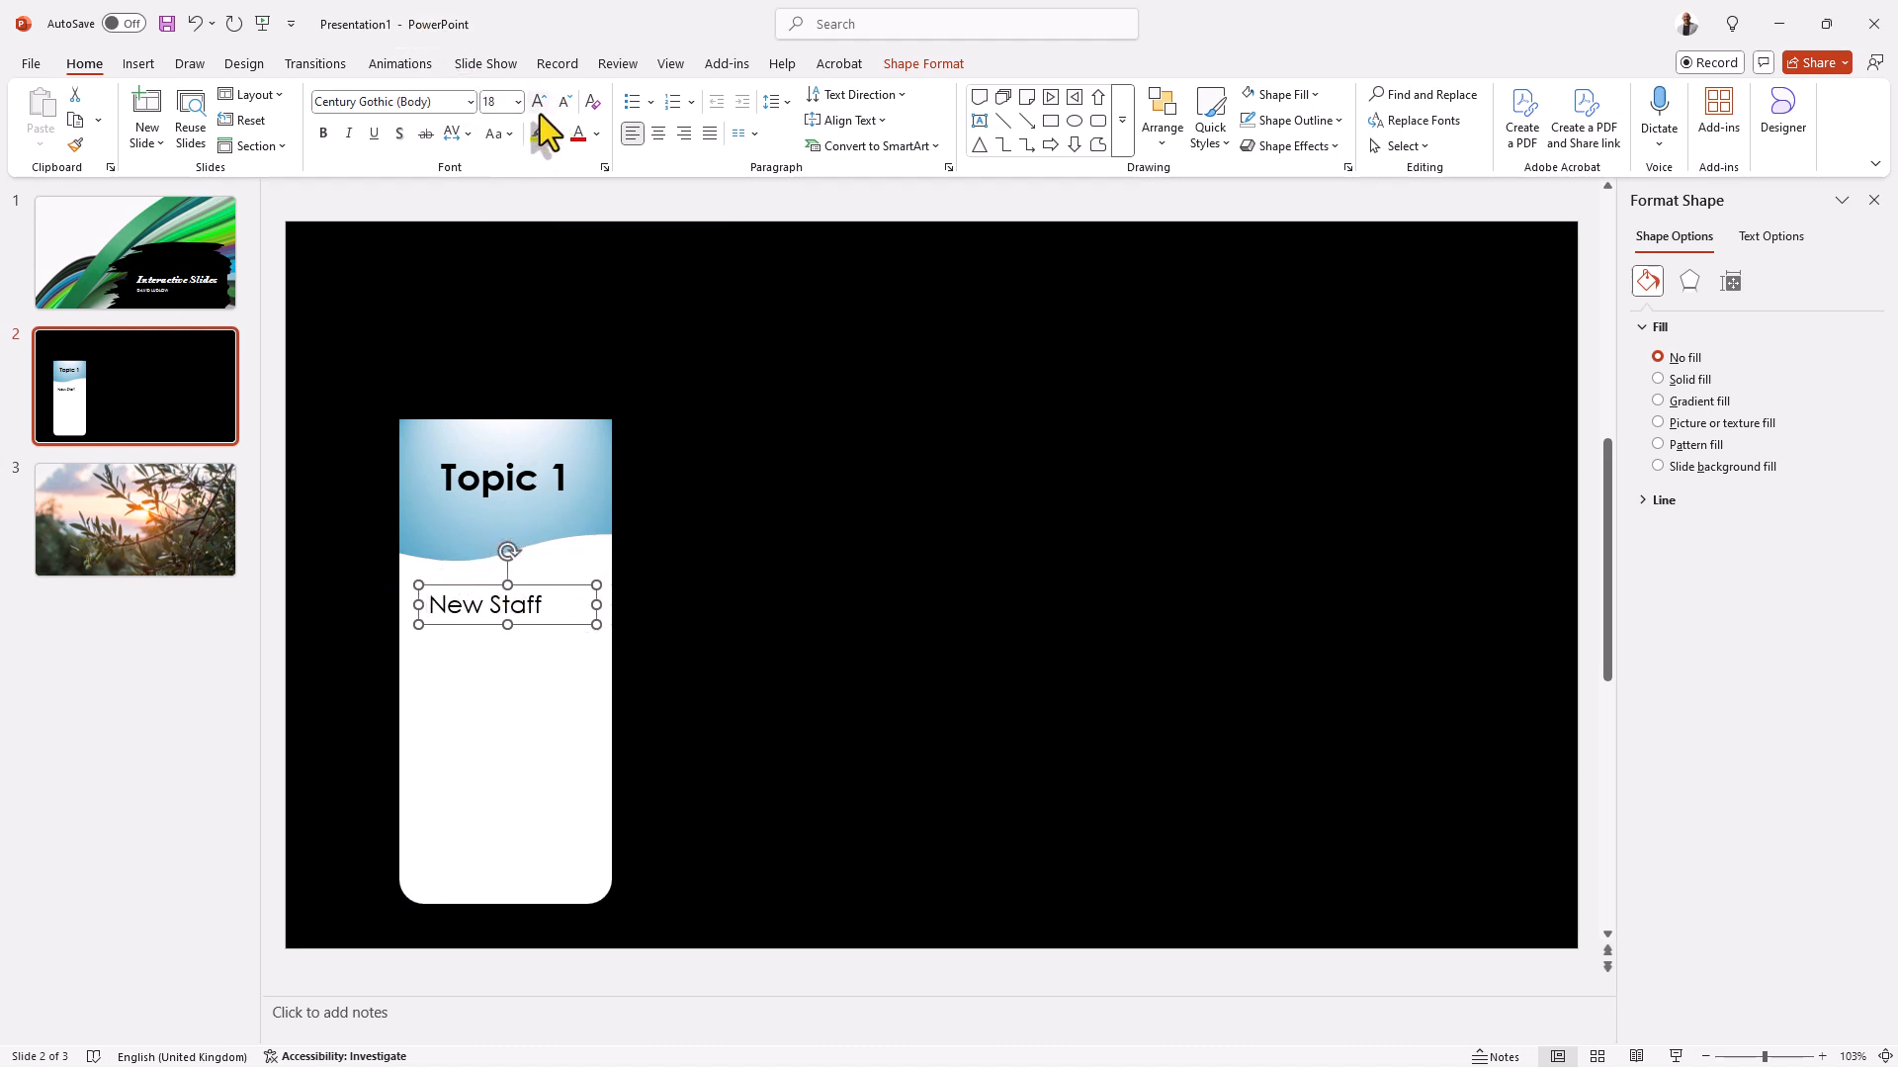
# Format the "New Staff" text in Arial Black at 16 pt, centre it, and nudge its box into line with the card.
pyautogui.click(468, 104)
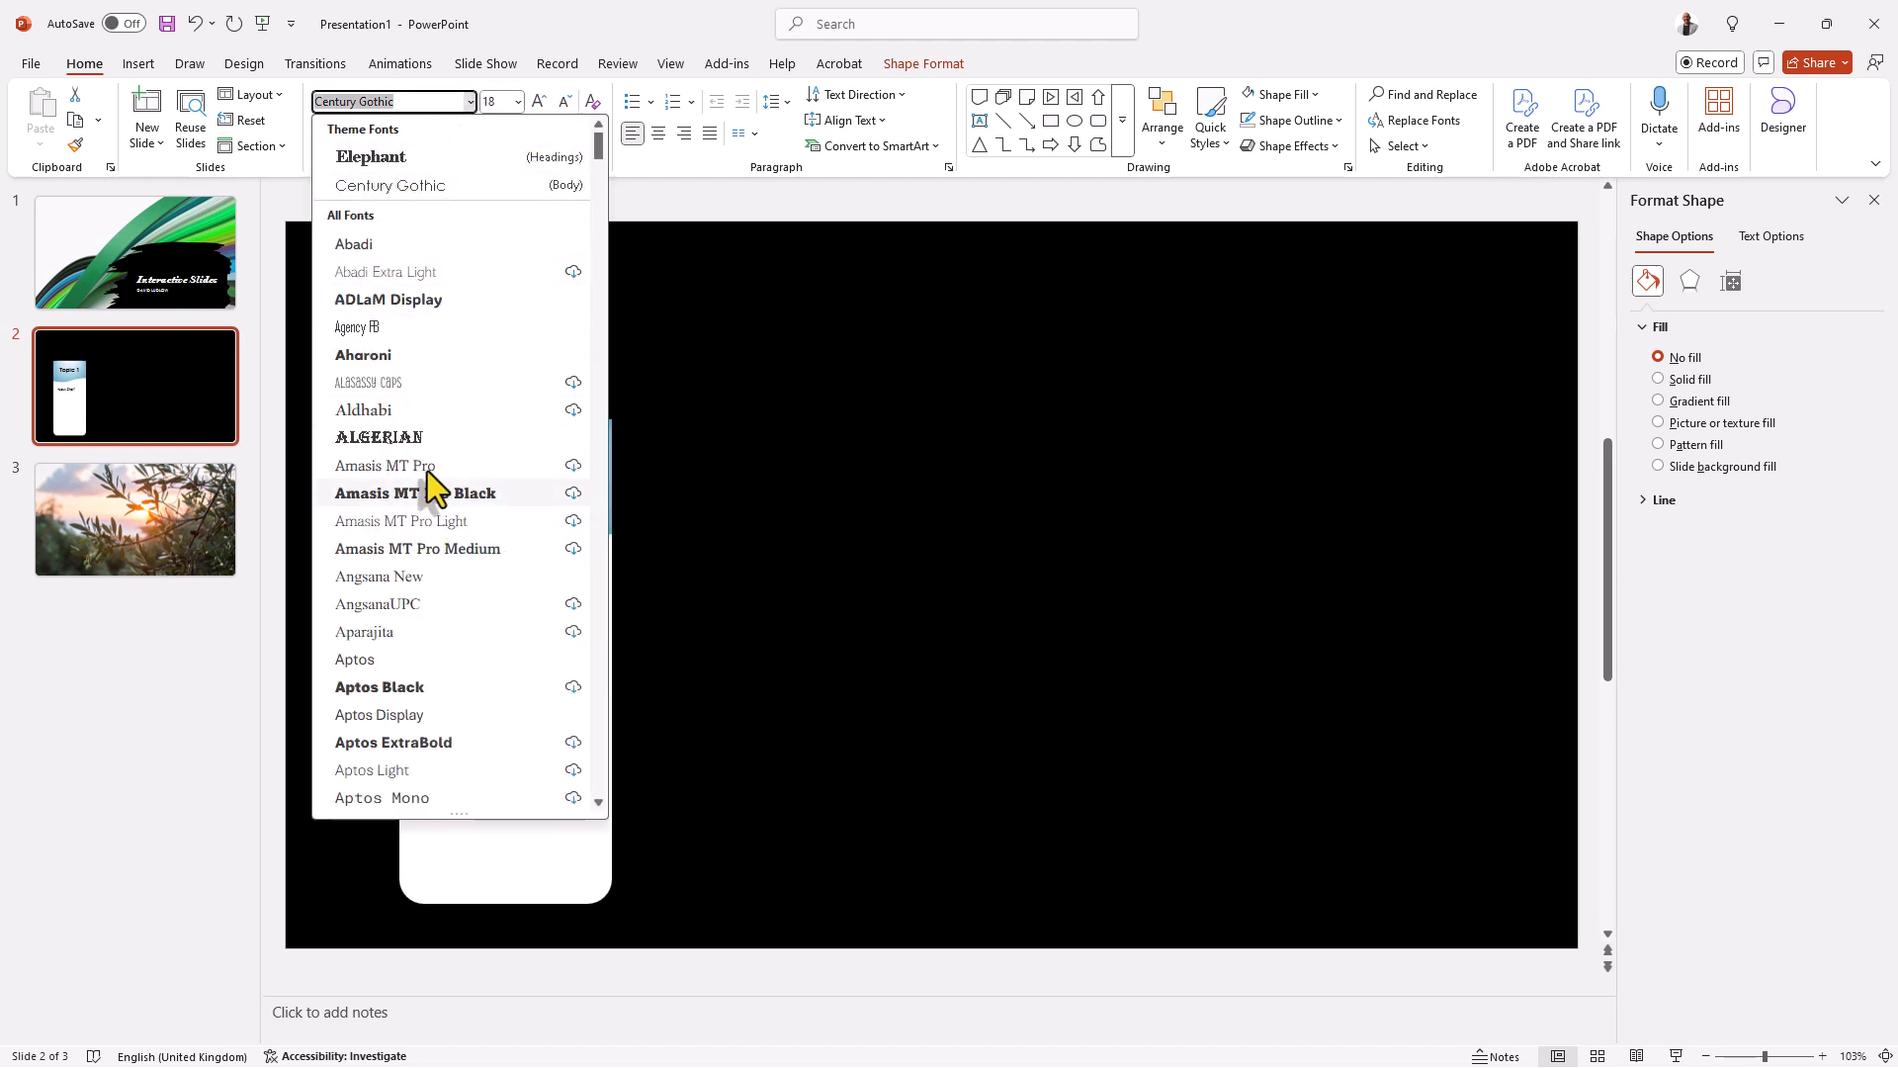
pyautogui.scroll(-3, 417, 514)
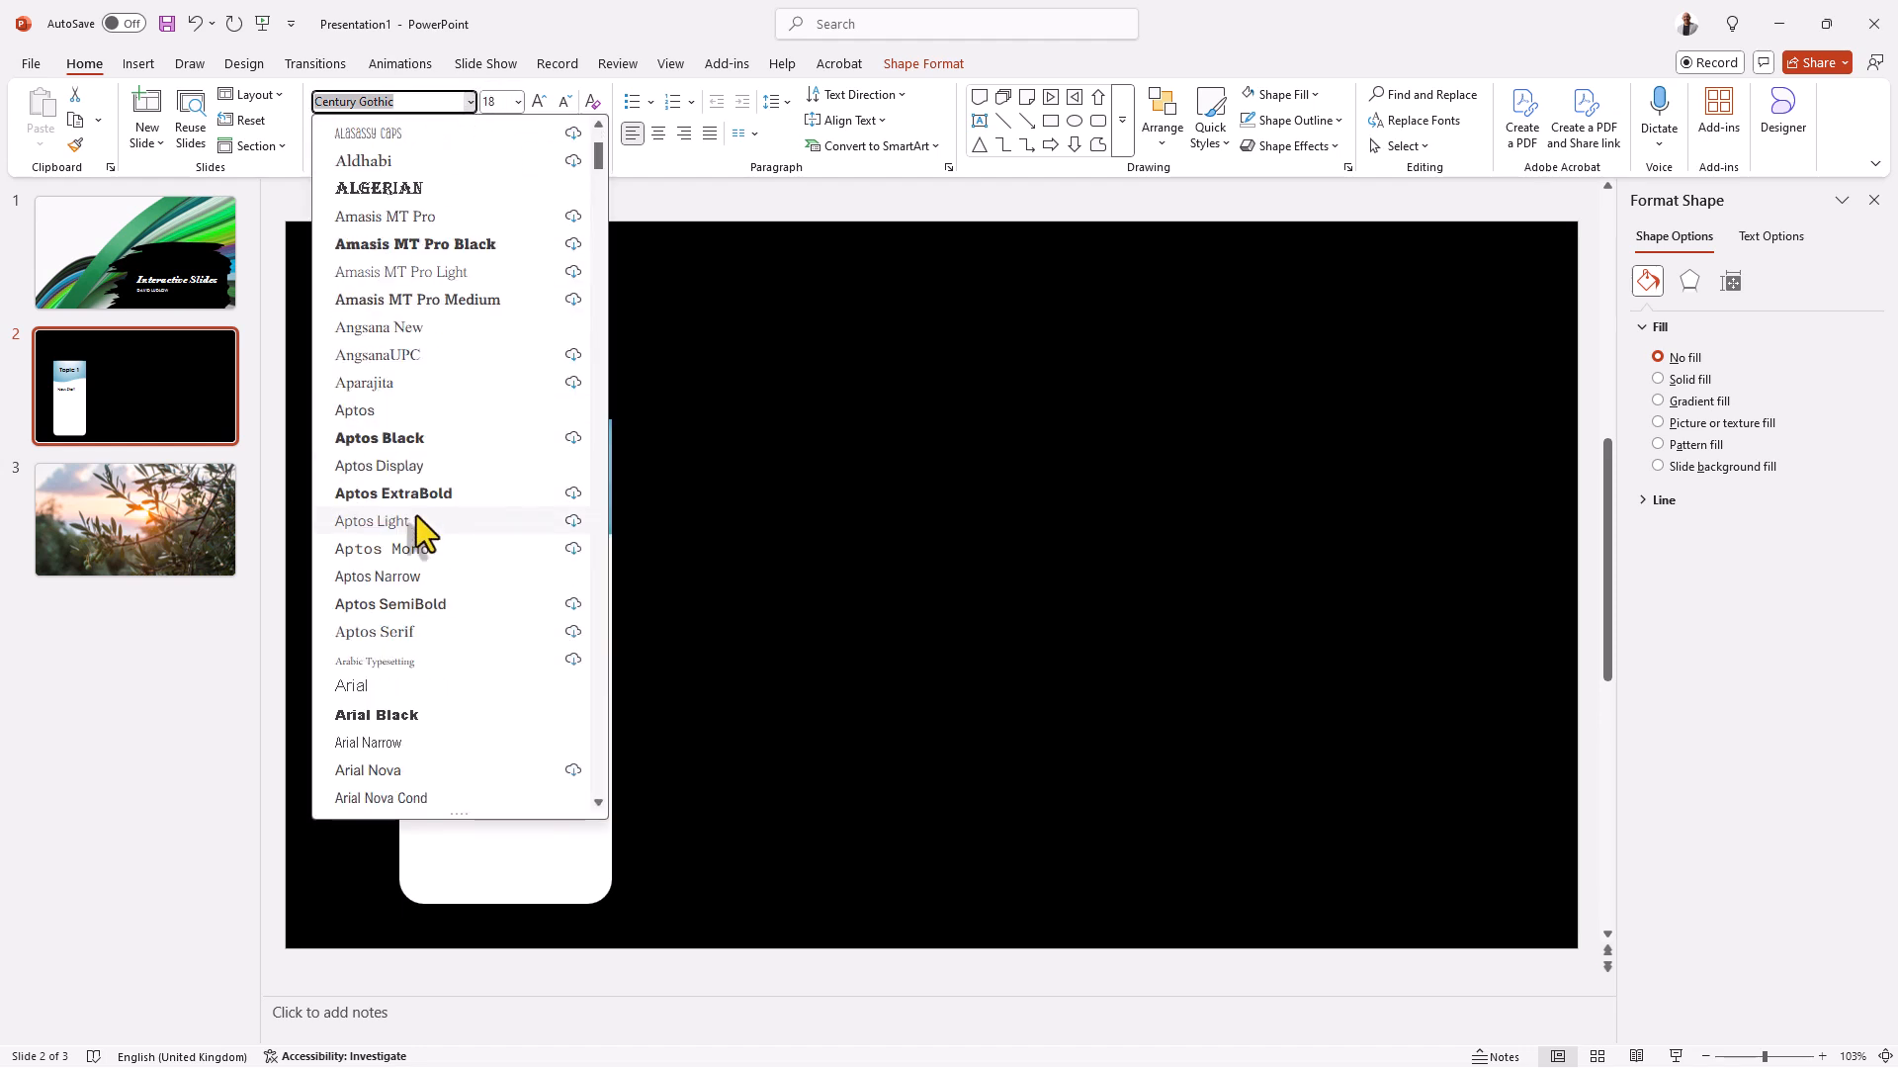
pyautogui.click(374, 720)
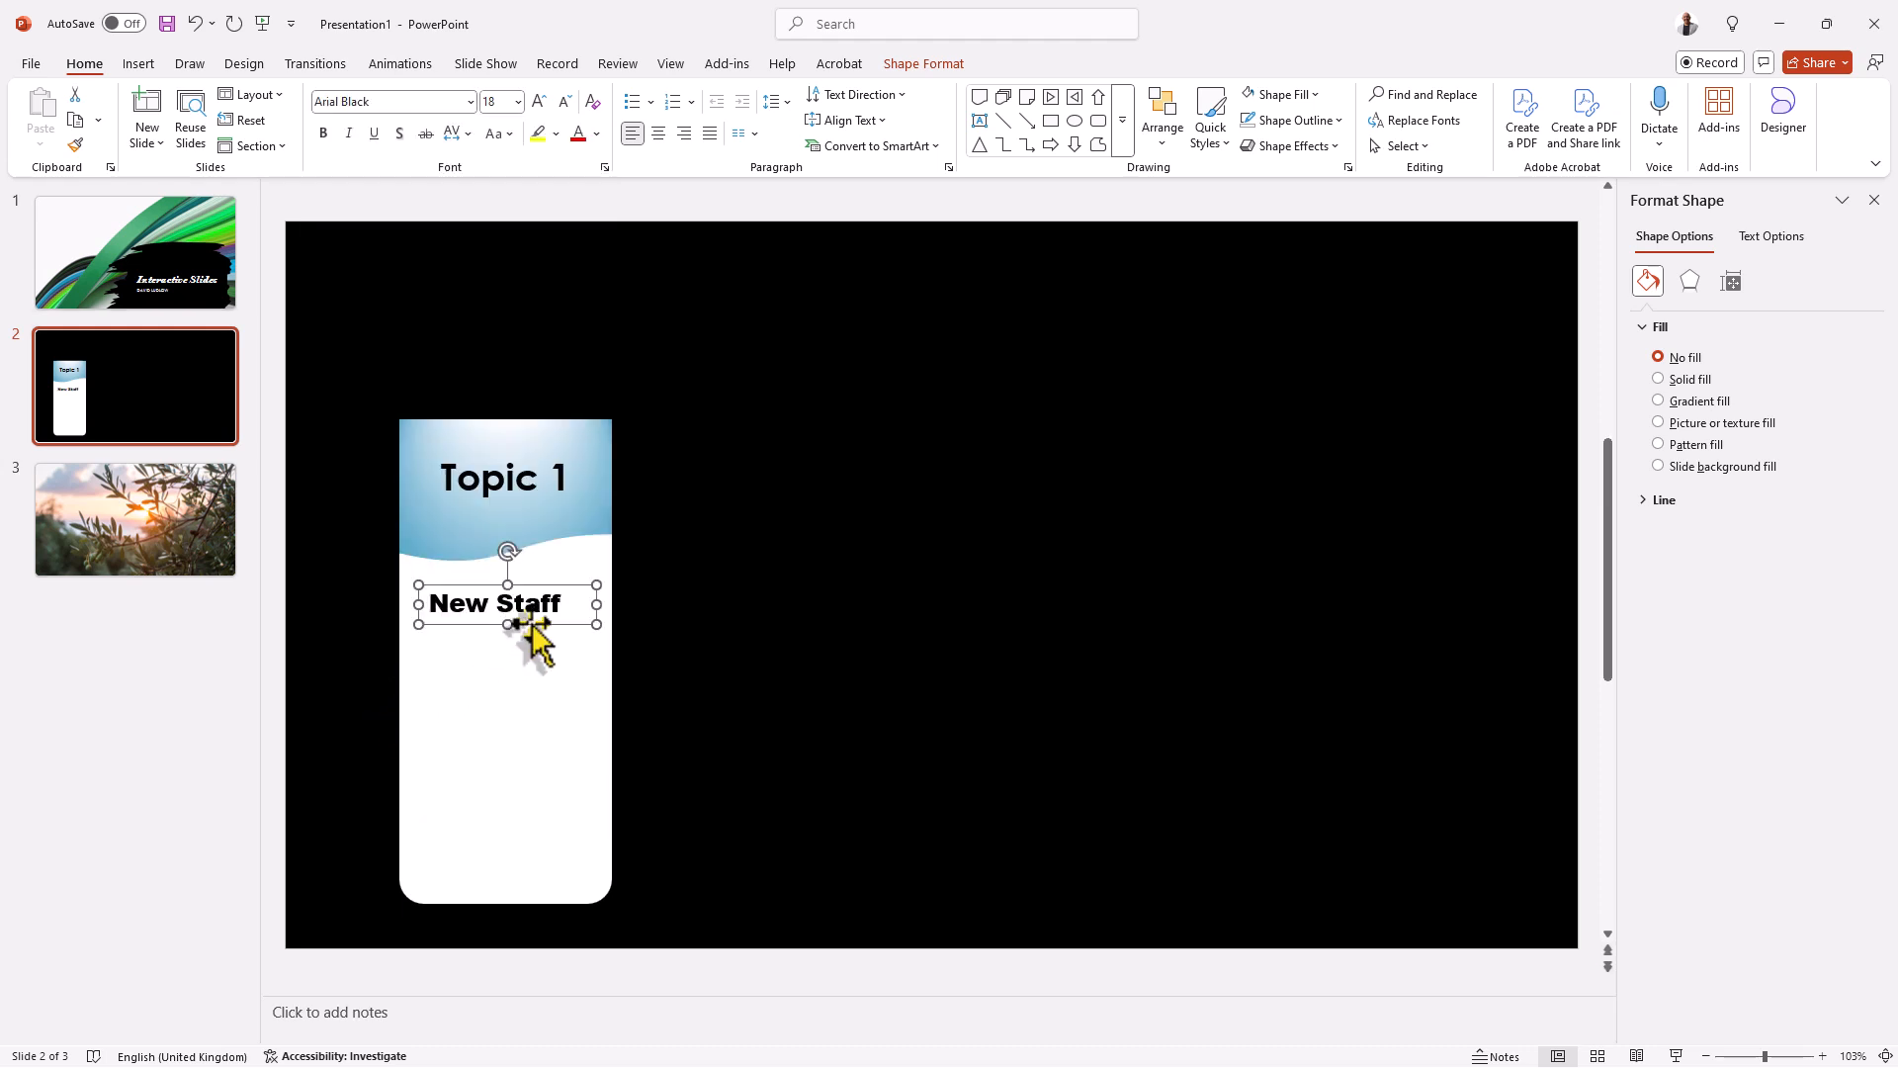
pyautogui.click(565, 101)
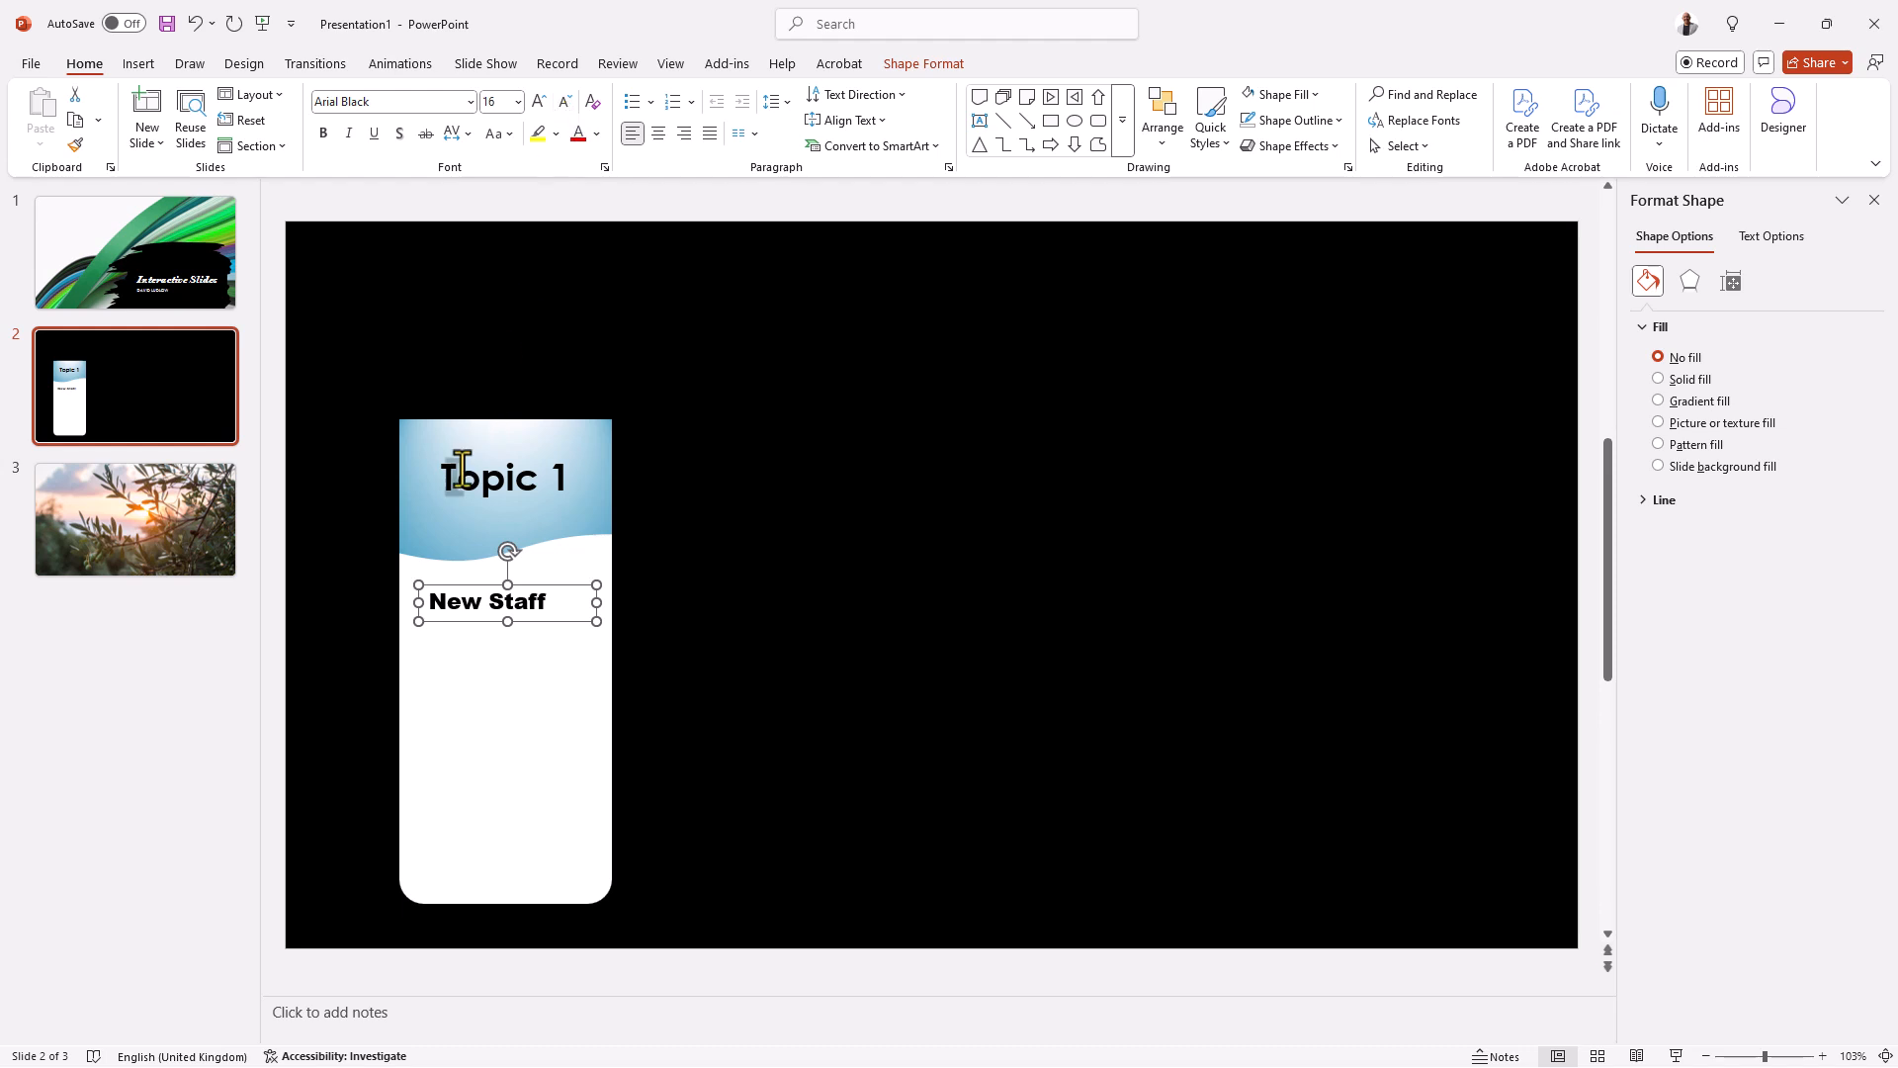
pyautogui.moveTo(462, 619); pyautogui.dragTo(459, 616)
pyautogui.hotkey('ctrl', 'e')
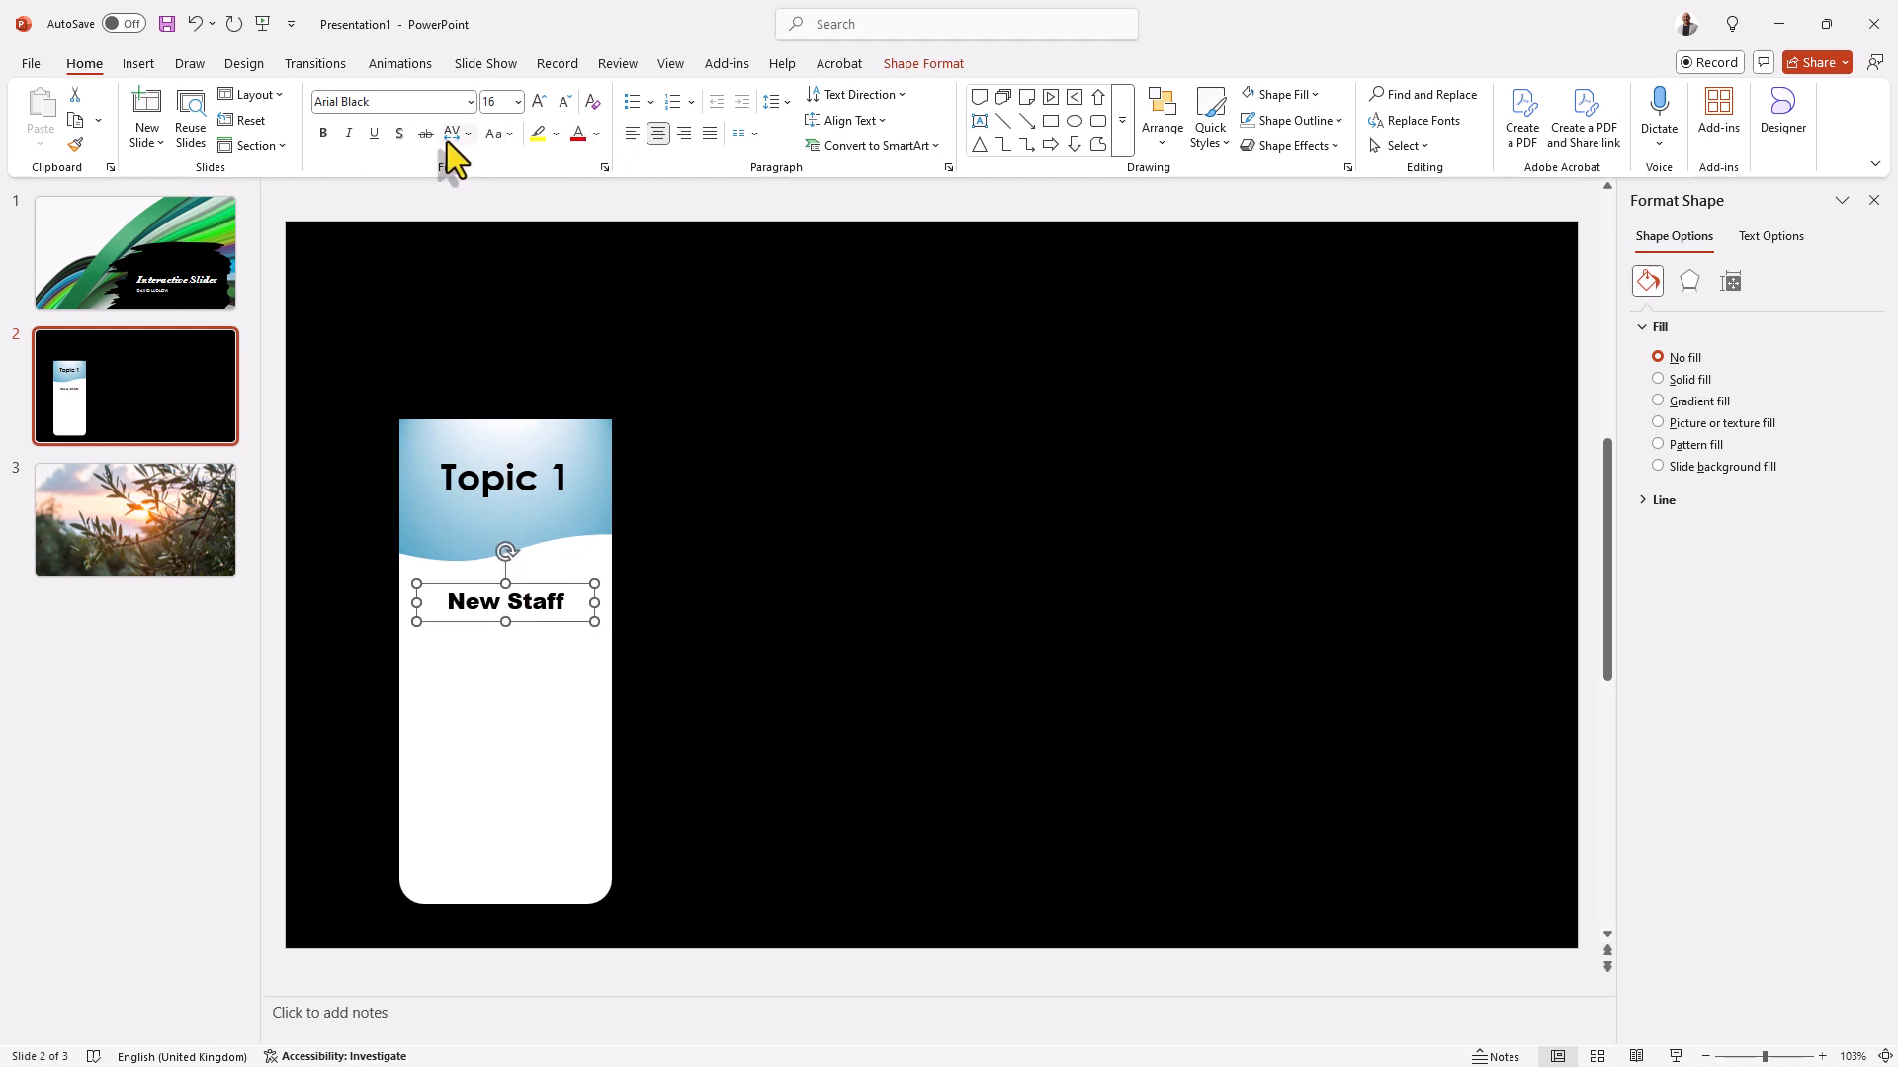
# Draw a text box below "New Staff" and generate a paragraph of Lorem ipsum placeholder text in it at 11 pt with the lorem function.
pyautogui.click(983, 122)
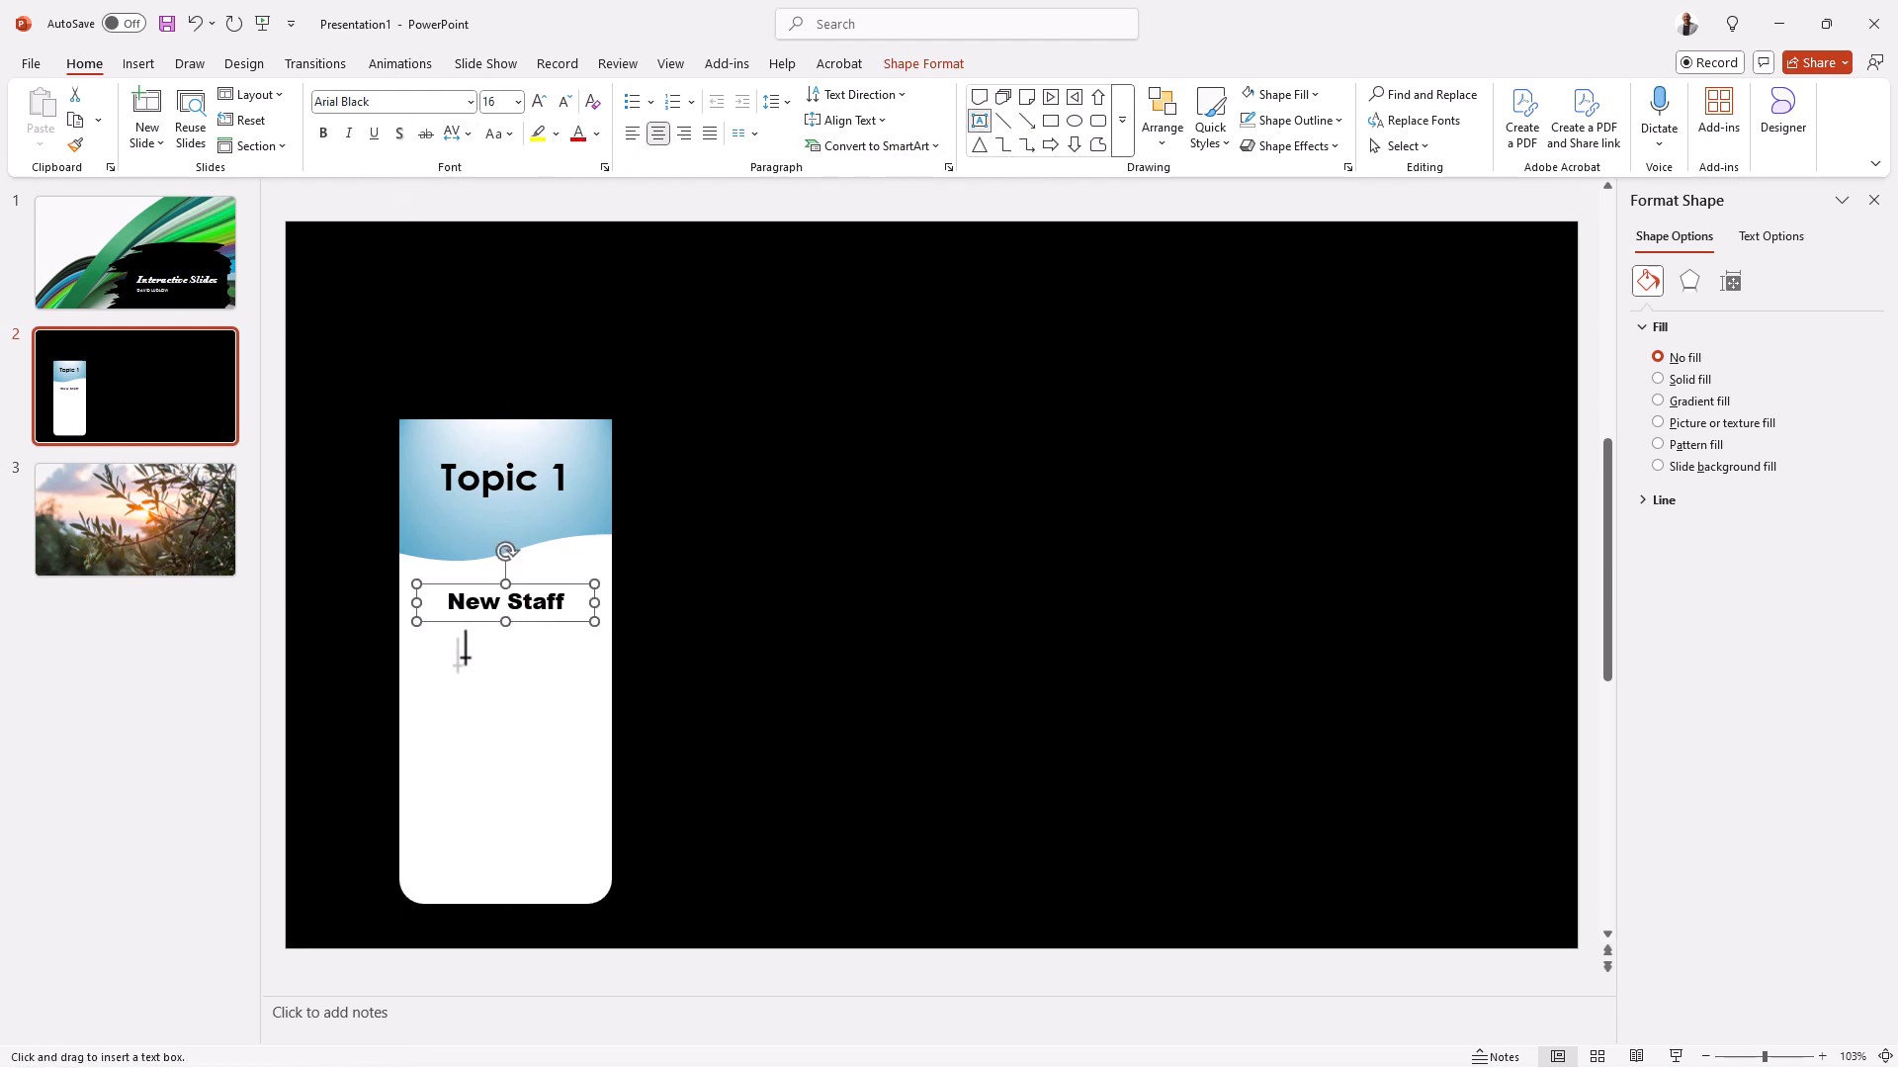
pyautogui.moveTo(418, 645)
pyautogui.mouseDown()
pyautogui.moveTo(581, 781)
pyautogui.moveTo(591, 876)
pyautogui.mouseUp()
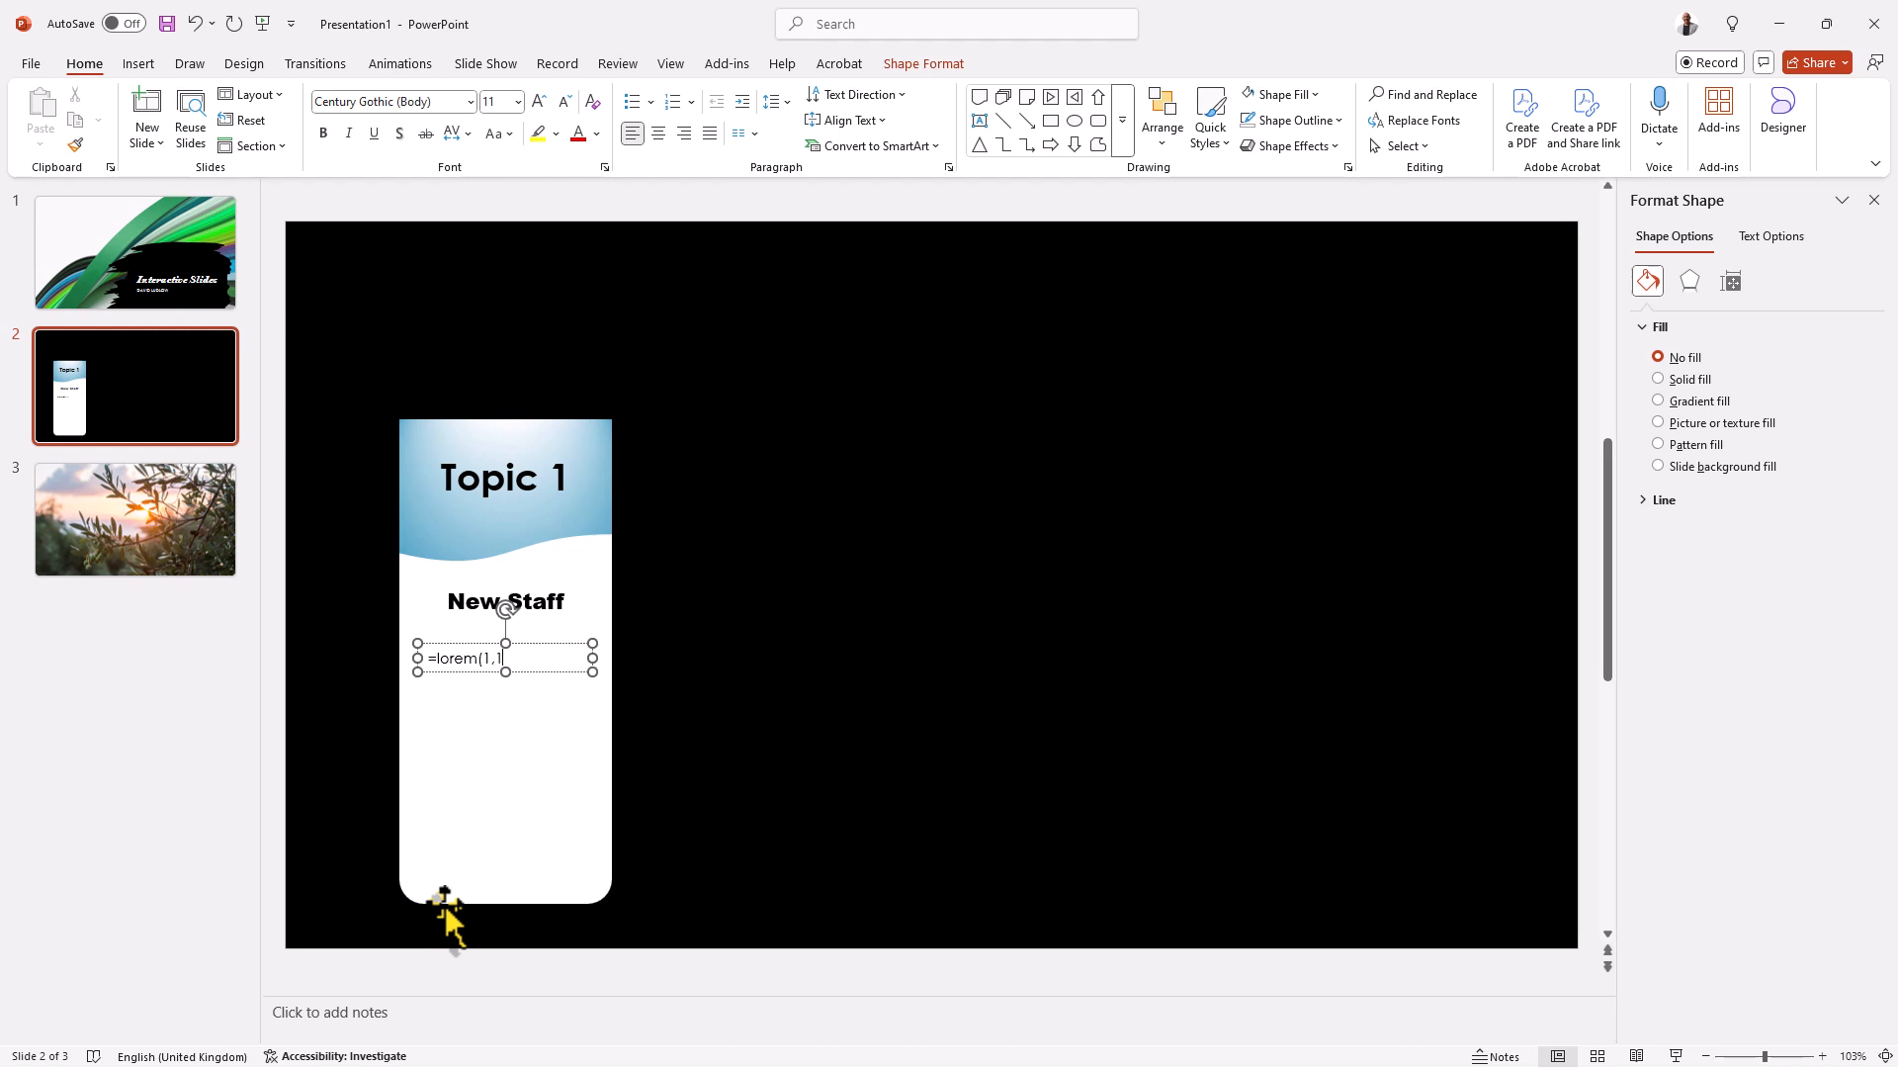
pyautogui.press('Return')
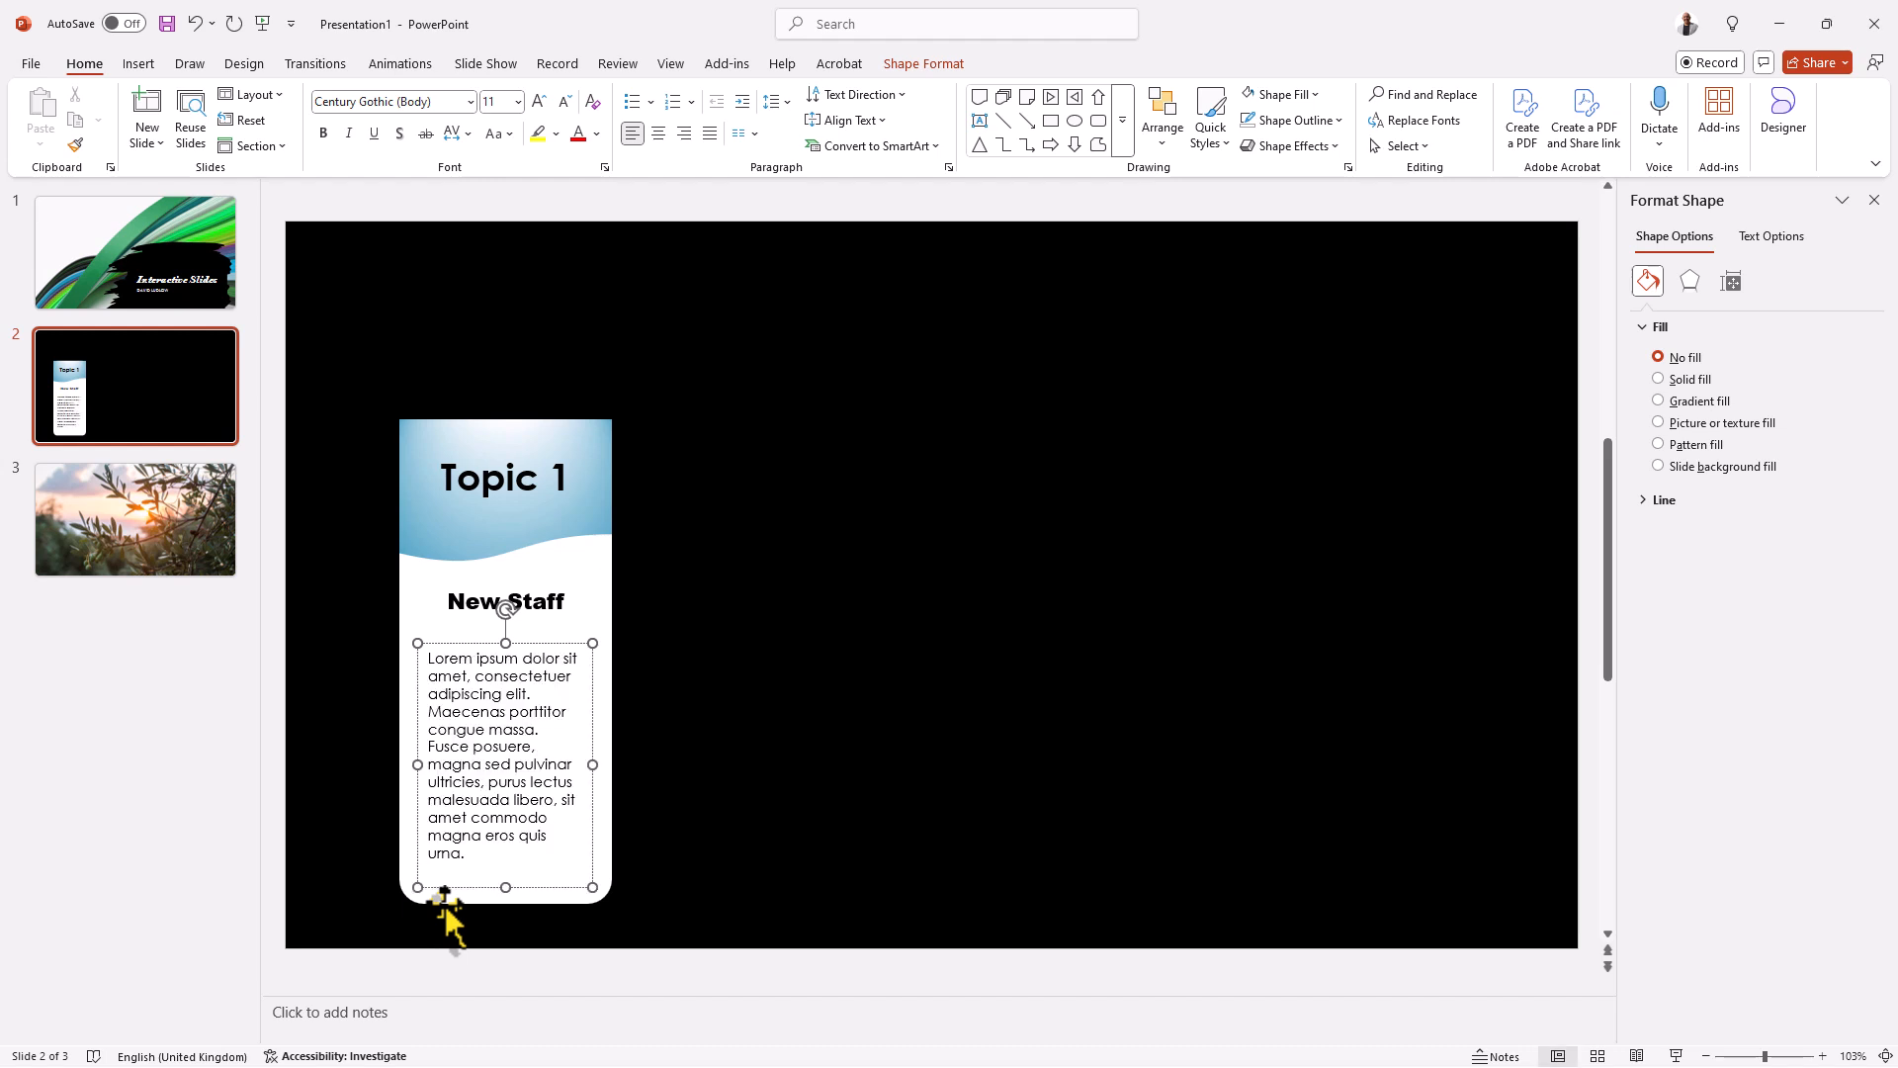